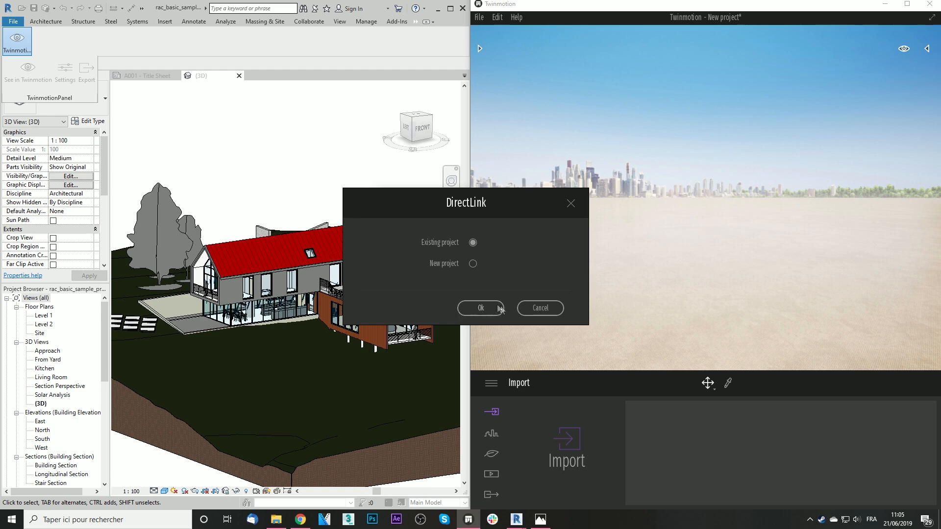
# - Connect DirectLink to the existing BaseFile project, discarding the unsaved new Twinmotion project
pyautogui.click(480, 307)
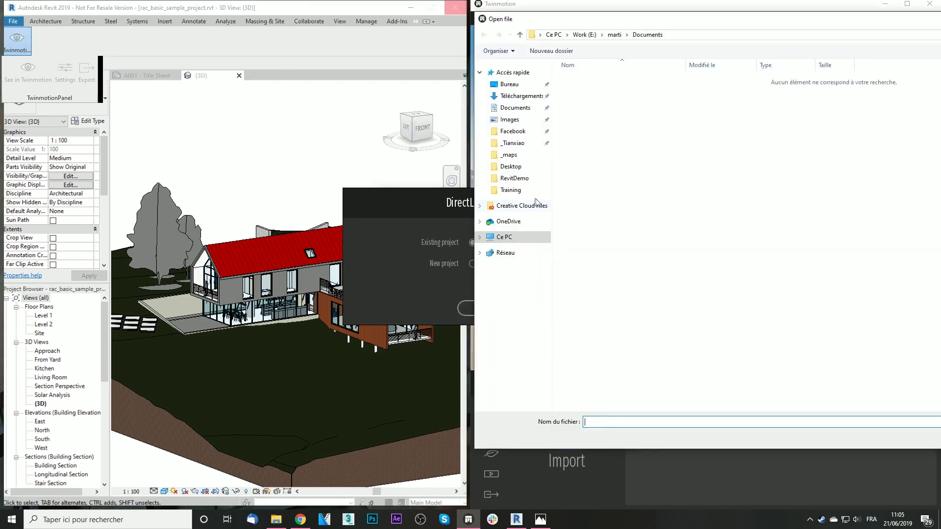
pyautogui.doubleClick(611, 84)
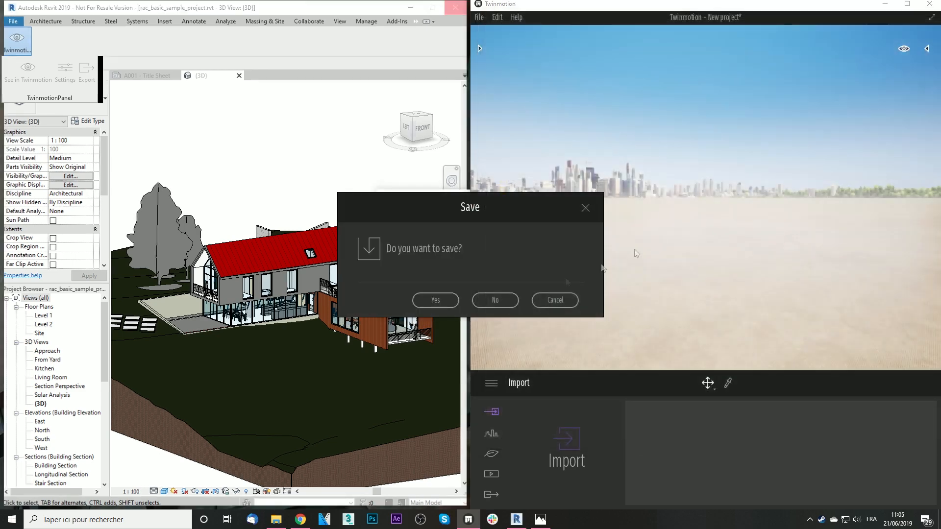
pyautogui.click(495, 300)
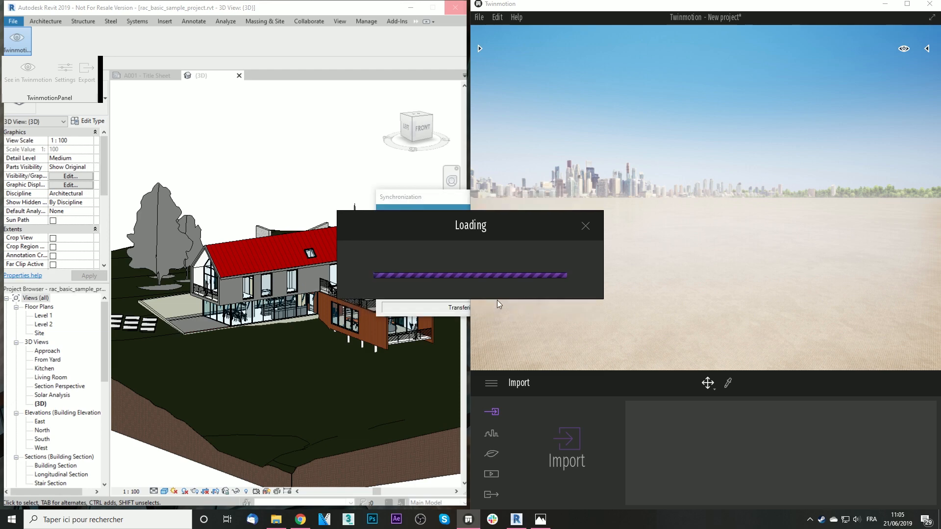
pyautogui.click(552, 305)
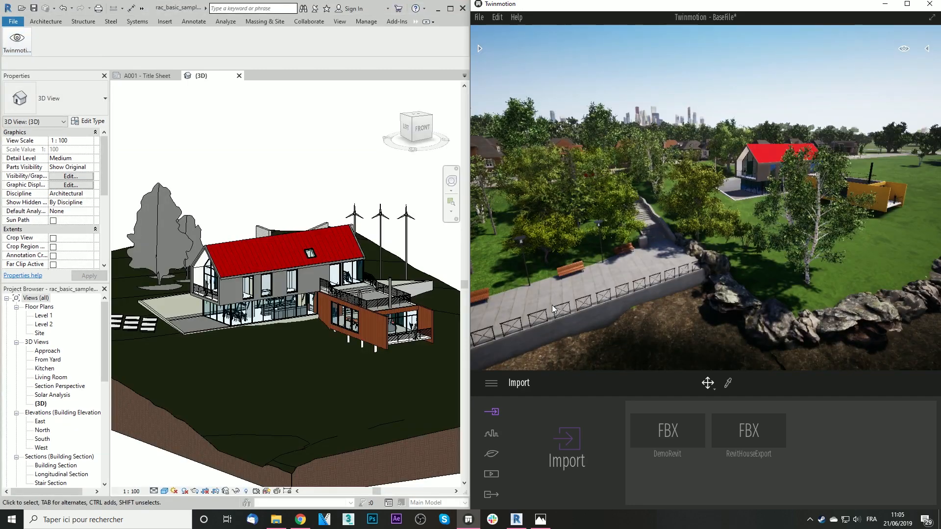
# - Compare the linked house and the trees beside it between the Twinmotion scene and the Revit 3D view
pyautogui.moveTo(706, 196); pyautogui.dragTo(735, 195, button='right')
pyautogui.press('Up')
pyautogui.press('Right')
pyautogui.press('Left')
pyautogui.keyDown('shift'); pyautogui.moveTo(705, 211); pyautogui.dragTo(701, 173, button='middle'); pyautogui.keyUp('shift')
pyautogui.keyDown('shift'); pyautogui.moveTo(769, 179); pyautogui.dragTo(776, 228, button='middle'); pyautogui.keyUp('shift')
pyautogui.scroll(8, 240, 196)
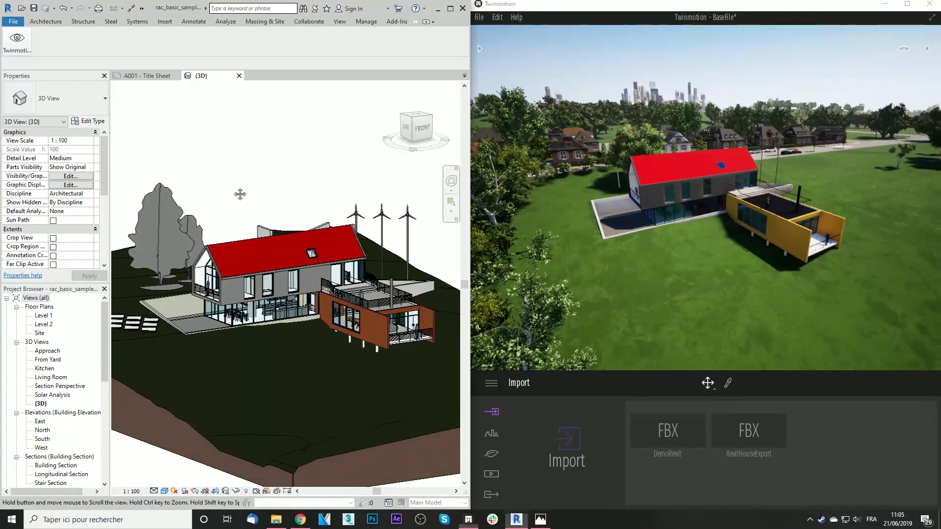
pyautogui.scroll(5, 294, 196)
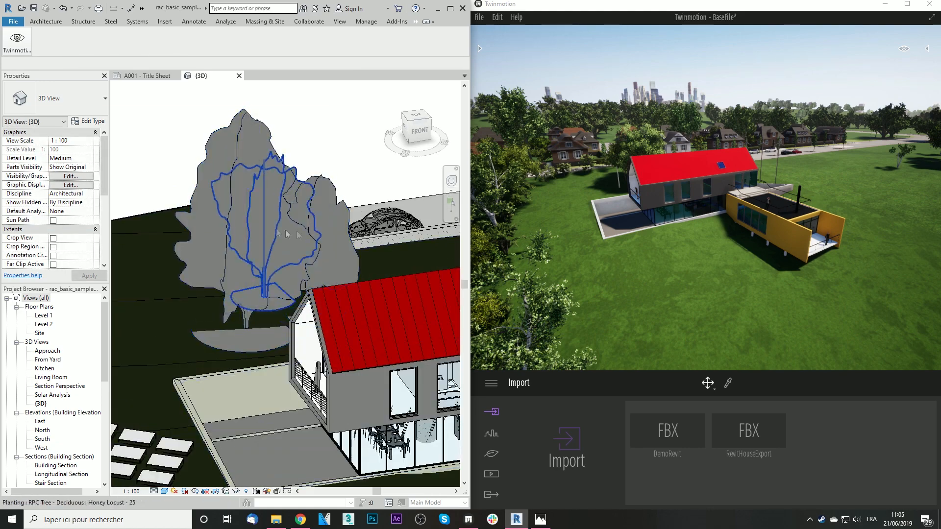
pyautogui.moveTo(809, 233); pyautogui.dragTo(767, 224, button='right')
pyautogui.press('Up')
pyautogui.moveTo(667, 195); pyautogui.dragTo(729, 197, button='right')
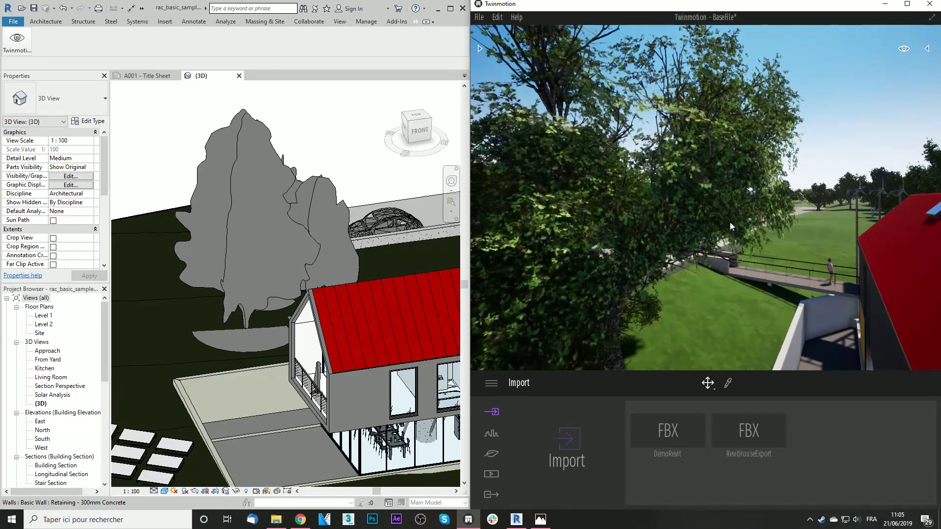
pyautogui.press('Down')
pyautogui.press('Right')
# - Examine the timber-clad wing with its roof terrace, railings and human figures in the Revit 3D view
pyautogui.click(334, 306)
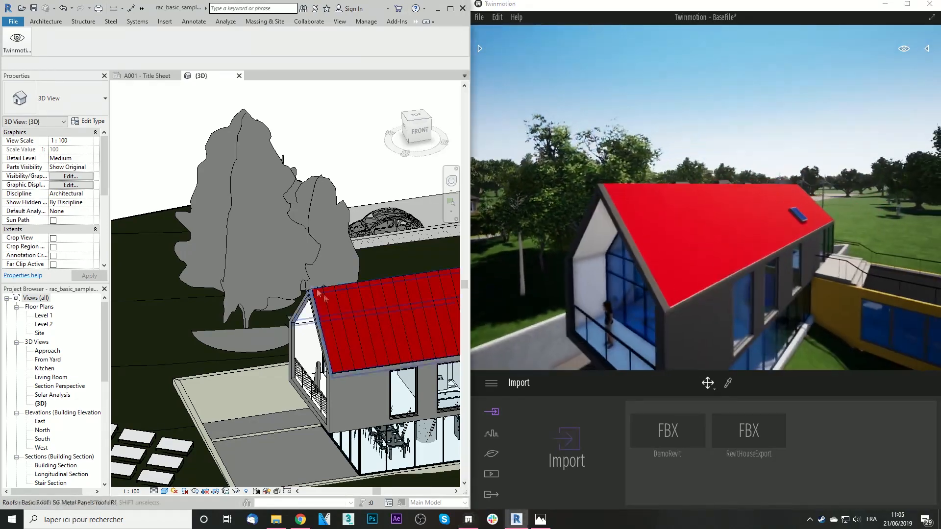
pyautogui.moveTo(387, 316); pyautogui.dragTo(157, 192, button='middle')
pyautogui.moveTo(432, 374); pyautogui.dragTo(216, 210, button='middle')
pyautogui.moveTo(240, 125); pyautogui.dragTo(266, 174, button='middle')
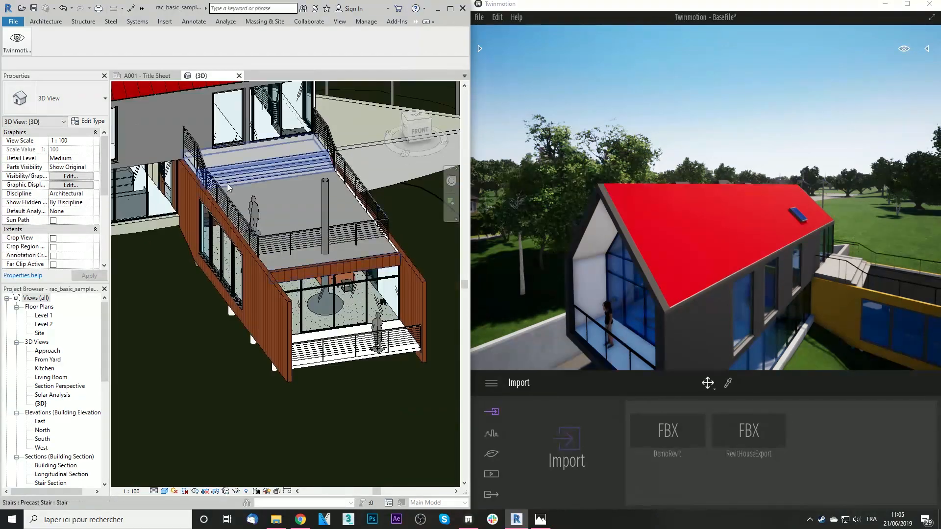
pyautogui.scroll(1, 255, 177)
pyautogui.moveTo(450, 339); pyautogui.dragTo(418, 331, button='middle')
# - Switch to Twinmotion, survey the neighbourhood around the house from above and make its window full screen
pyautogui.moveTo(823, 239); pyautogui.dragTo(788, 183, button='right')
pyautogui.press('Up')
pyautogui.press('Down')
pyautogui.press('Left')
pyautogui.press('Down')
pyautogui.press('Down')
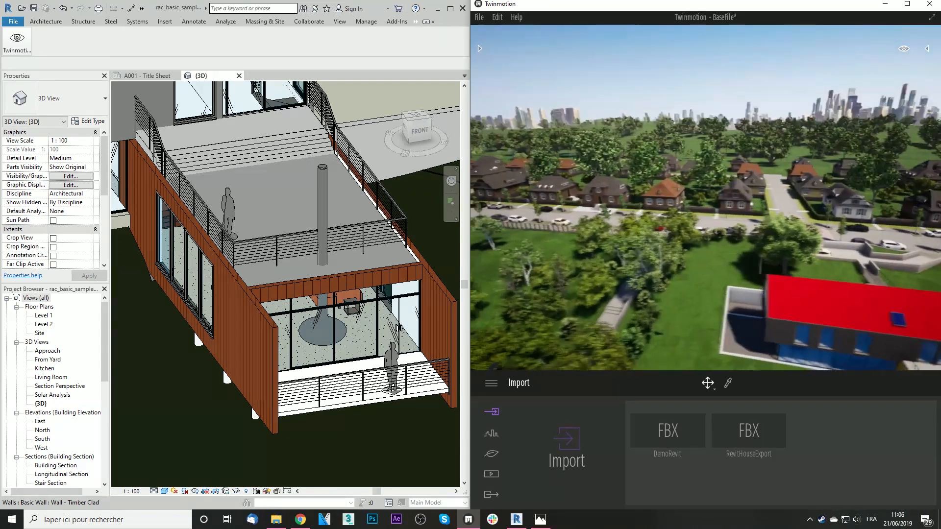
pyautogui.click(934, 19)
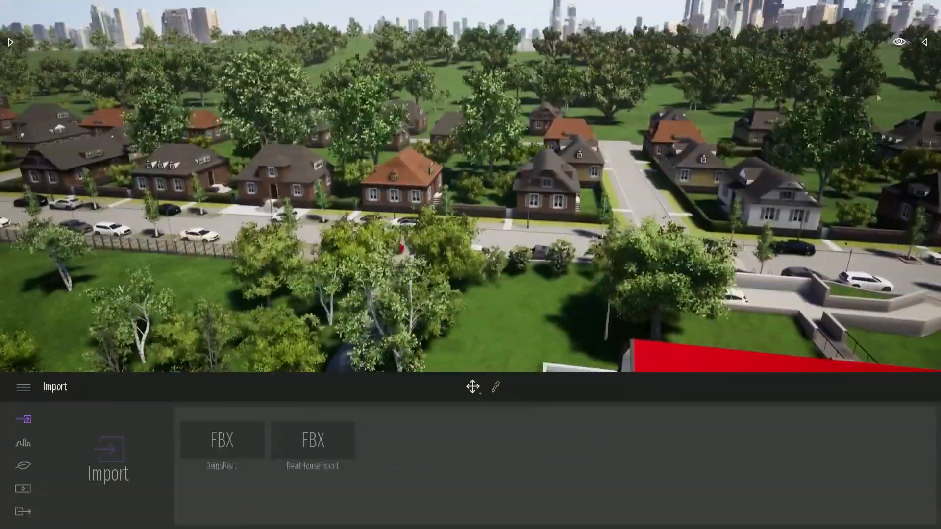
pyautogui.moveTo(694, 226); pyautogui.dragTo(583, 231, button='right')
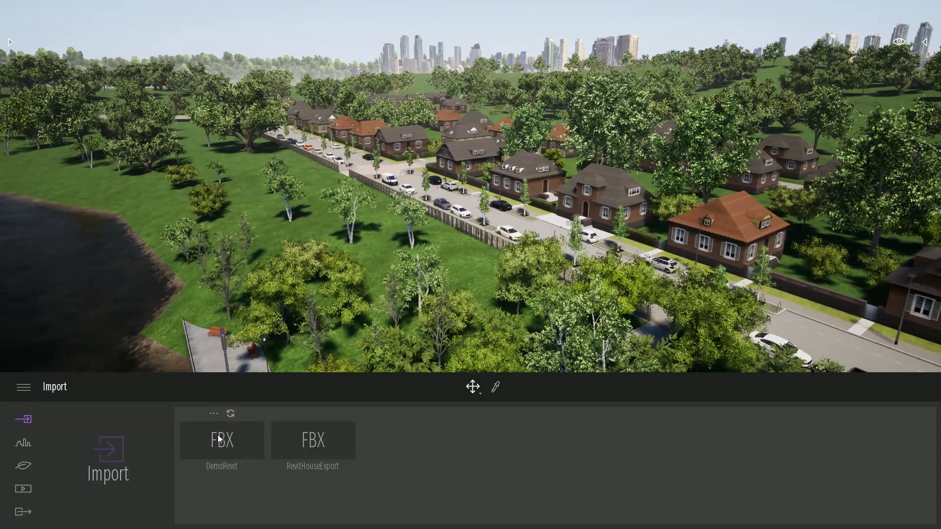
# - Check which geometry file formats the import supports, without importing a file
pyautogui.click(110, 453)
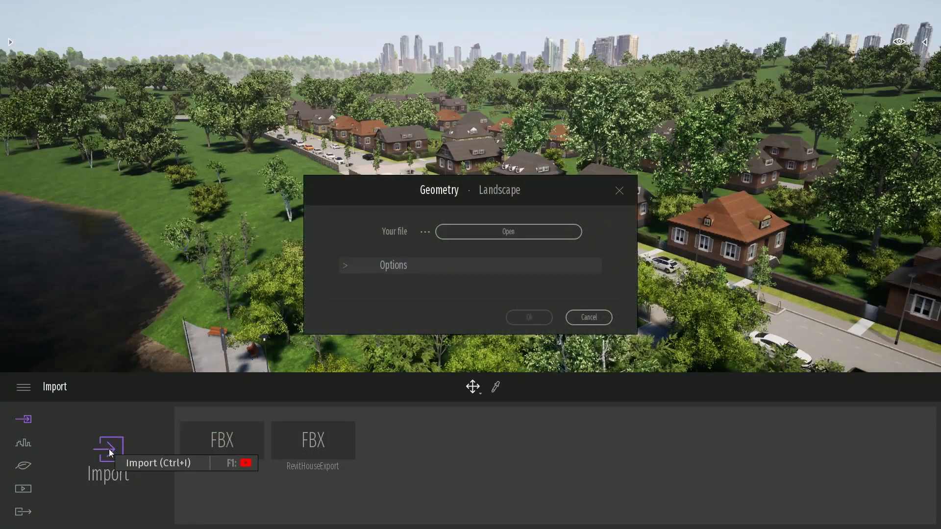
pyautogui.click(484, 231)
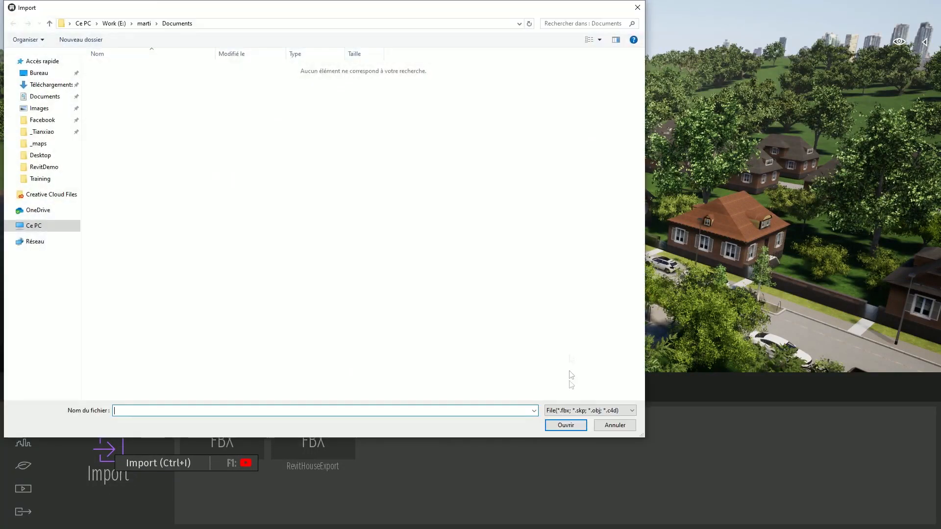
pyautogui.click(589, 412)
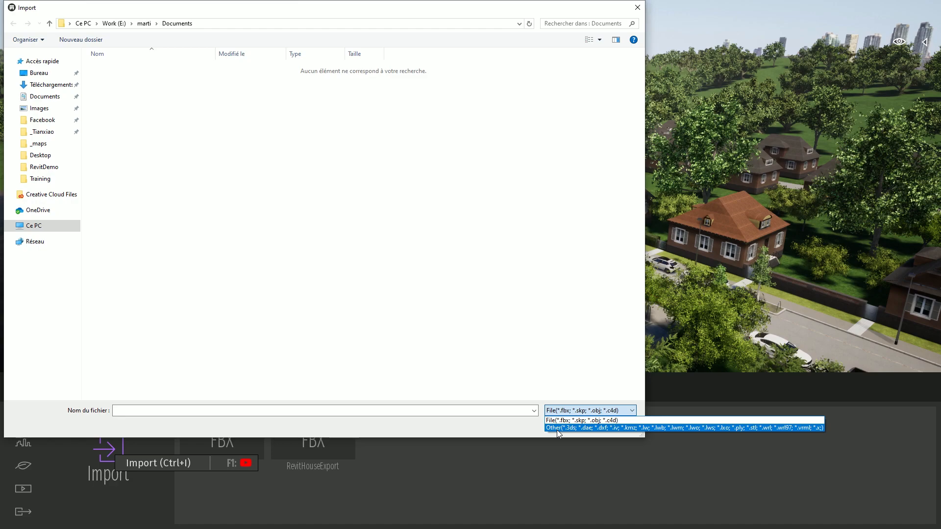
pyautogui.click(514, 433)
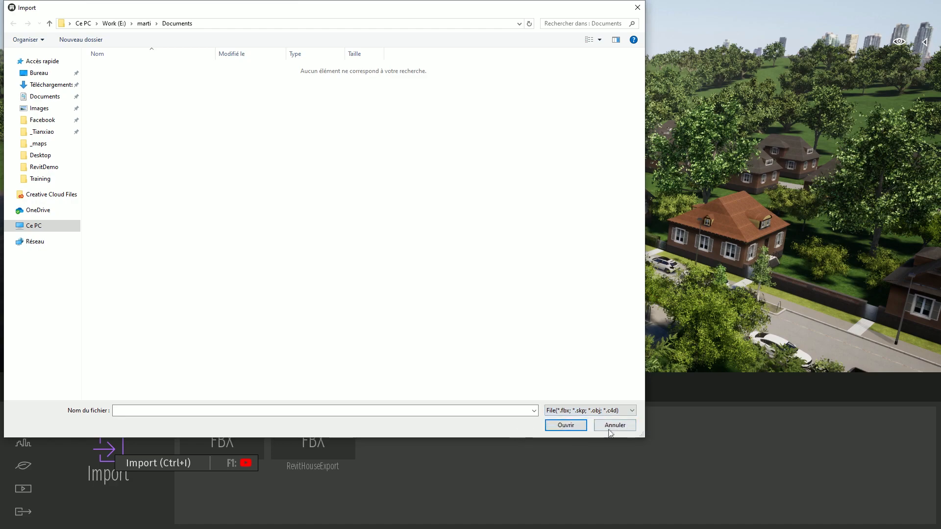
pyautogui.click(610, 428)
pyautogui.click(592, 321)
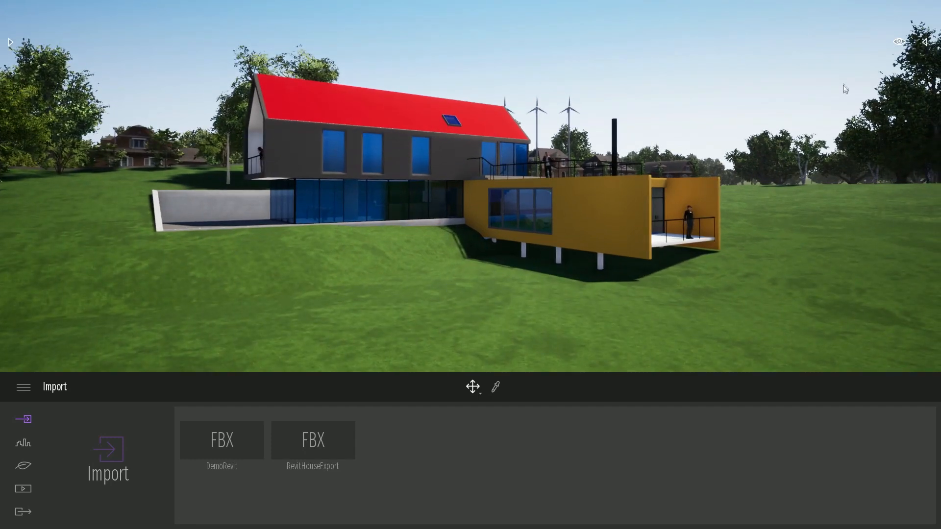
pyautogui.click(899, 43)
pyautogui.moveTo(850, 206)
pyautogui.mouseDown()
pyautogui.moveTo(853, 185)
pyautogui.moveTo(855, 235)
pyautogui.moveTo(855, 196)
pyautogui.moveTo(854, 204)
pyautogui.mouseUp()
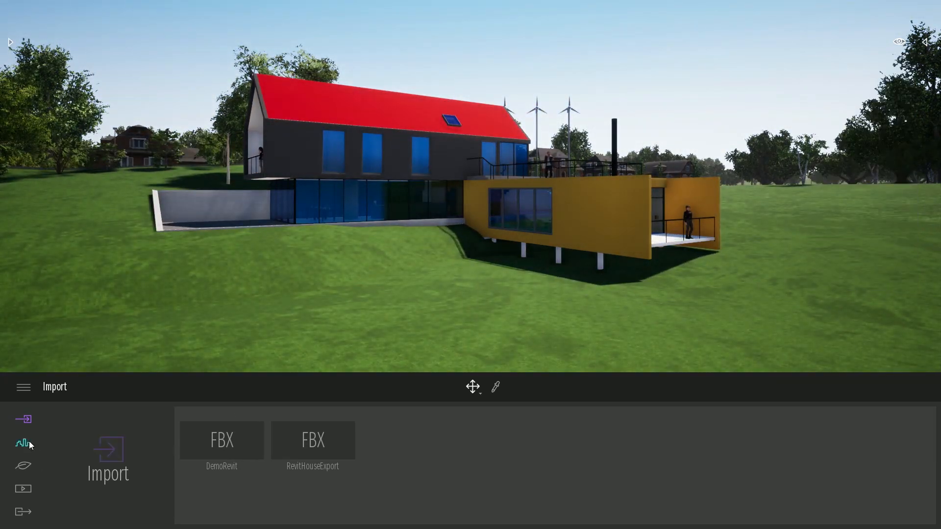
# - Set the scene's north offset to 110° in the localization settings so sunlight reaches the house facade
pyautogui.click(25, 467)
pyautogui.click(251, 449)
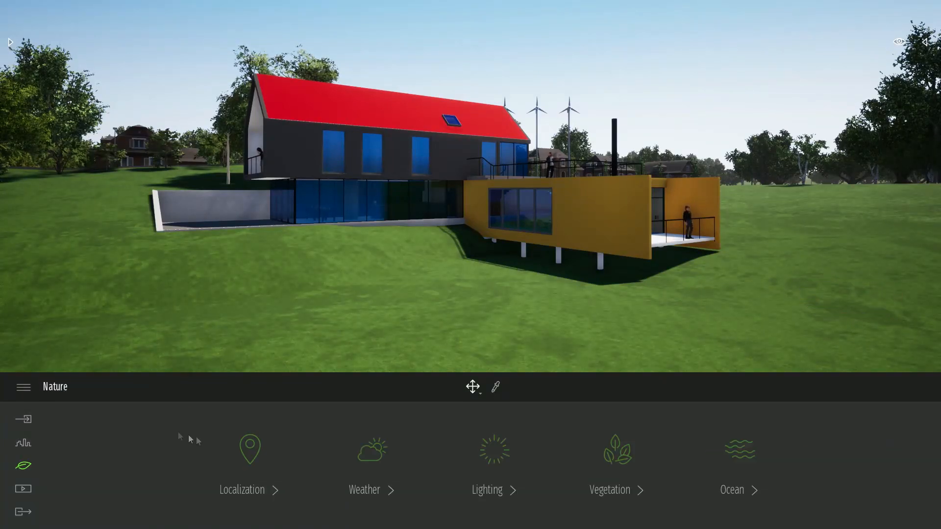
pyautogui.click(248, 447)
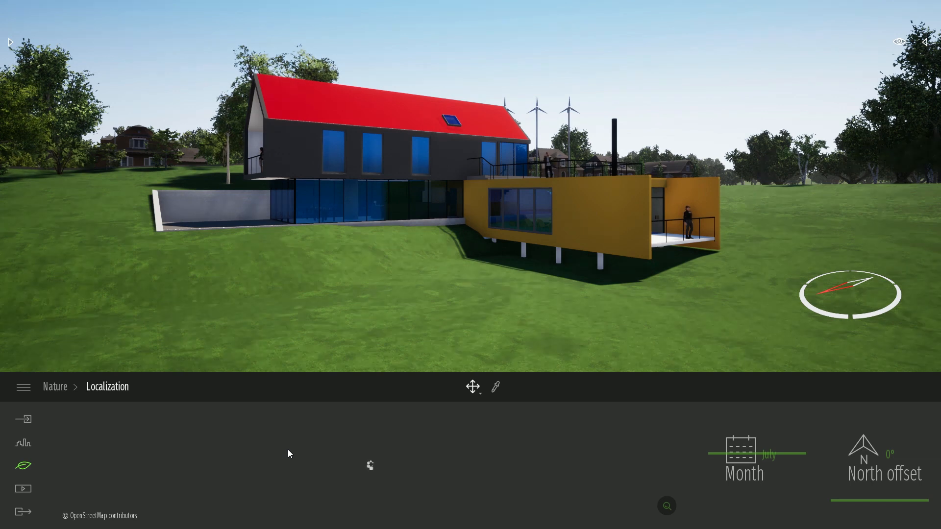
pyautogui.click(66, 388)
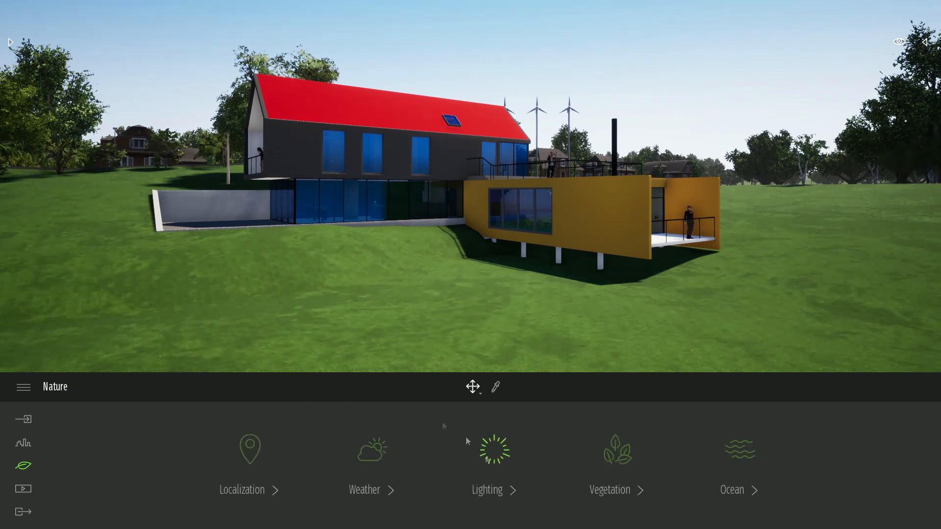
pyautogui.click(244, 490)
pyautogui.moveTo(842, 473); pyautogui.dragTo(885, 474)
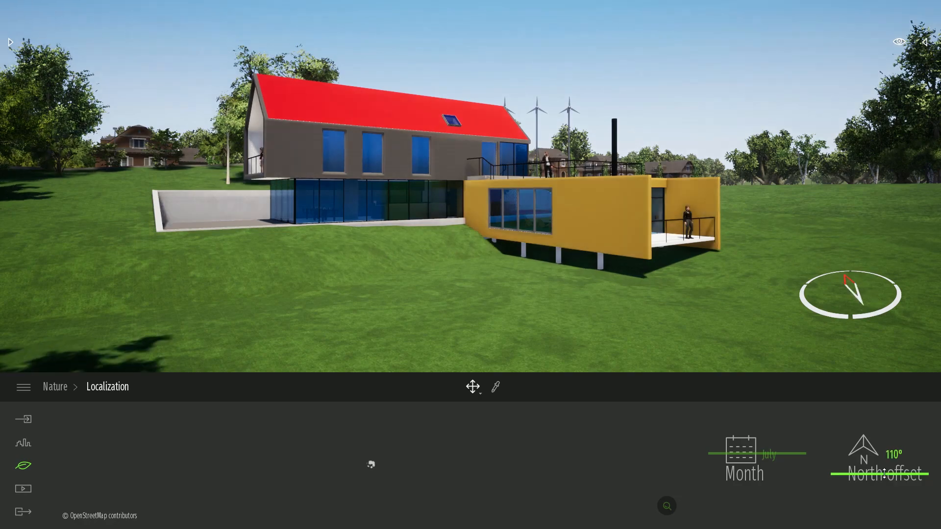
pyautogui.click(245, 142)
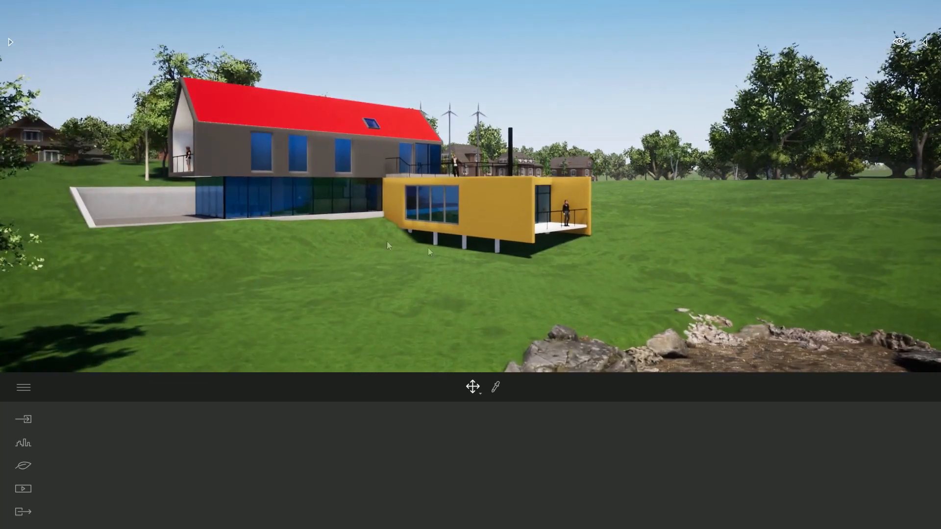
# - Plant four Hook thorn 1 trees from the vegetation library on the lawn behind and beside the yellow wing
pyautogui.click(11, 42)
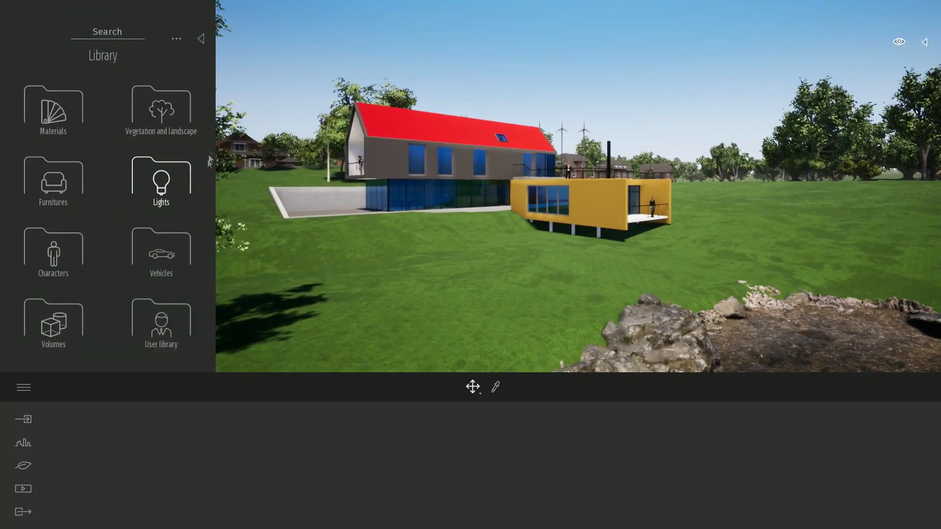
pyautogui.click(149, 98)
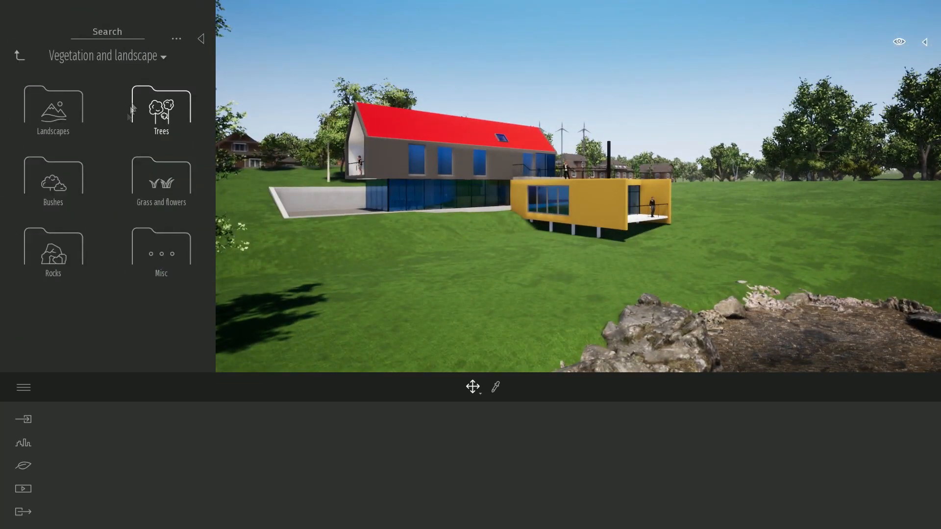
pyautogui.click(166, 115)
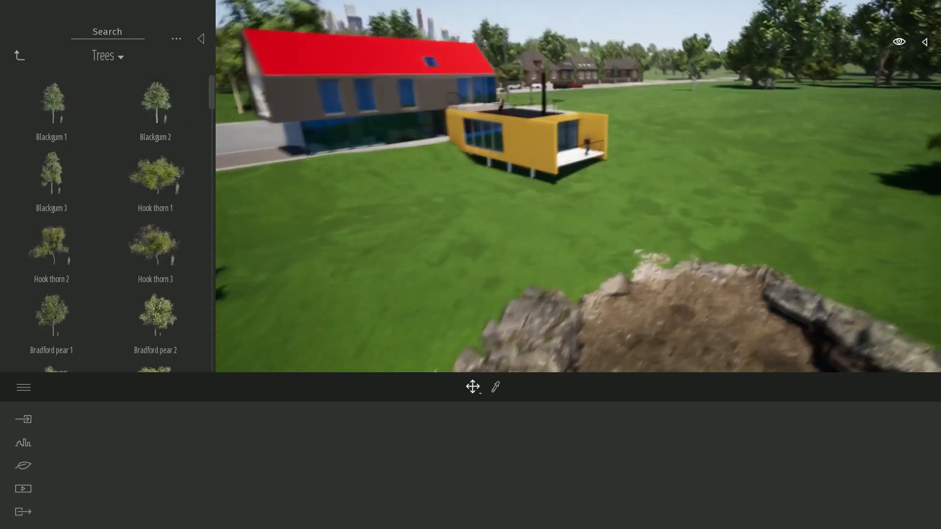
pyautogui.click(172, 177)
pyautogui.click(636, 117)
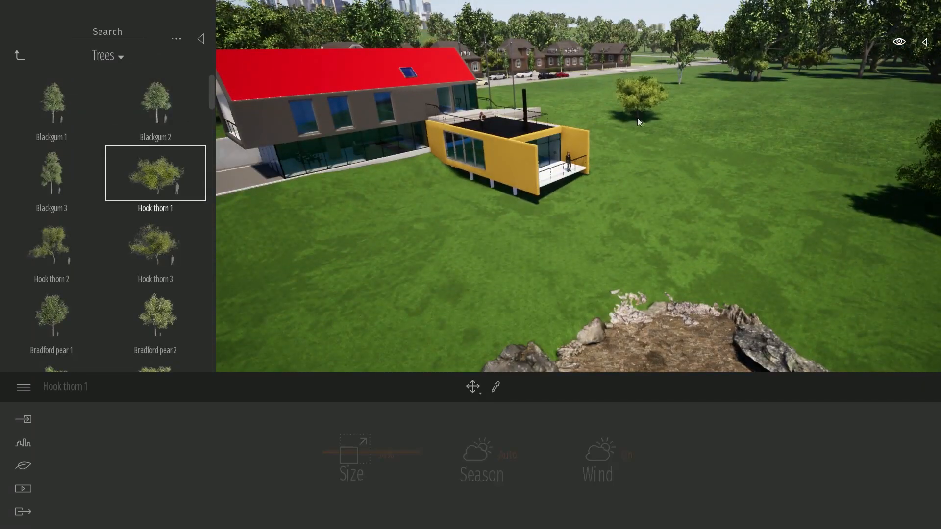
pyautogui.click(747, 147)
pyautogui.click(855, 174)
pyautogui.click(549, 97)
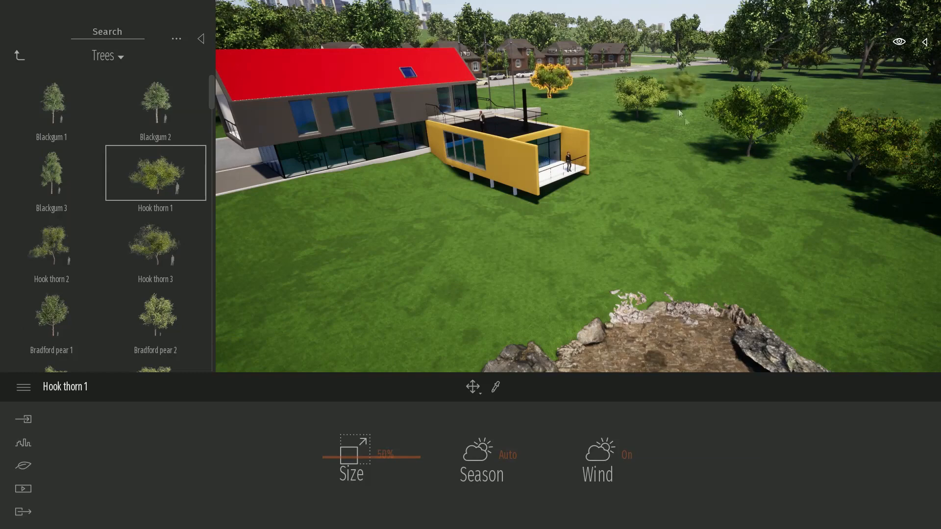
# - Plant two more Hook thorn 1 trees, one on the lawn near the rocks and one beside the paved terrace
pyautogui.click(717, 243)
pyautogui.moveTo(717, 243); pyautogui.dragTo(550, 228, button='right')
pyautogui.click(340, 200)
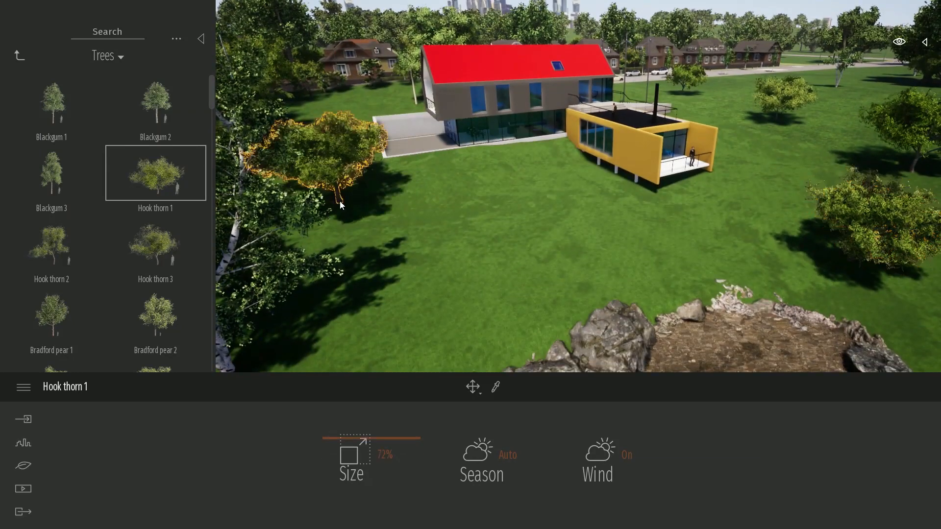
# - Plant a mix of Bradford pear 1 and Bradford pear 2 trees across the lawn beyond the yellow wing
pyautogui.click(43, 320)
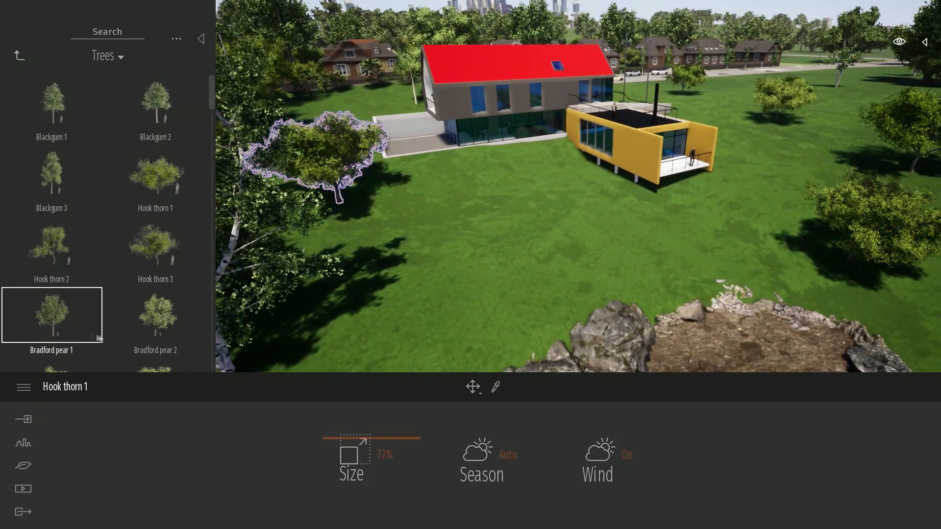
pyautogui.click(157, 314)
pyautogui.moveTo(563, 139)
pyautogui.mouseDown(button='right')
pyautogui.moveTo(490, 142)
pyautogui.moveTo(563, 140)
pyautogui.mouseUp(button='right')
pyautogui.click(545, 132)
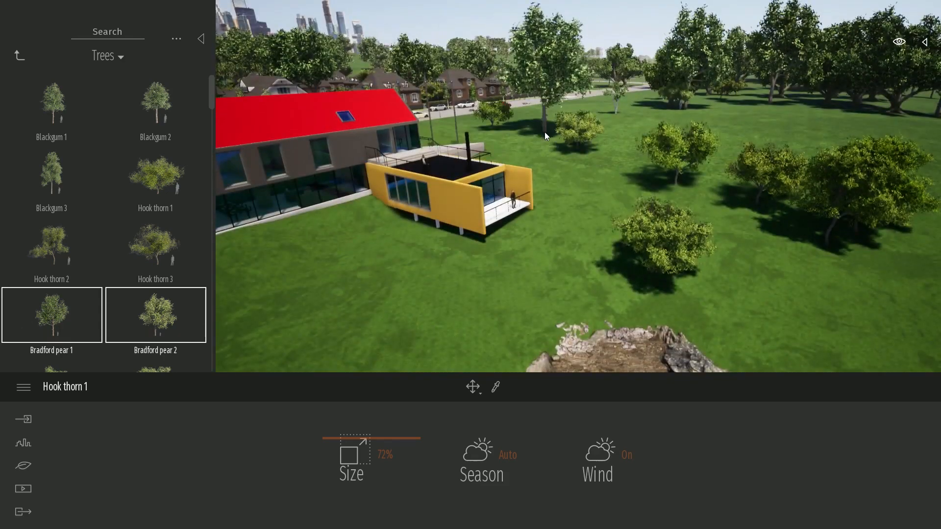
pyautogui.click(761, 142)
pyautogui.click(860, 139)
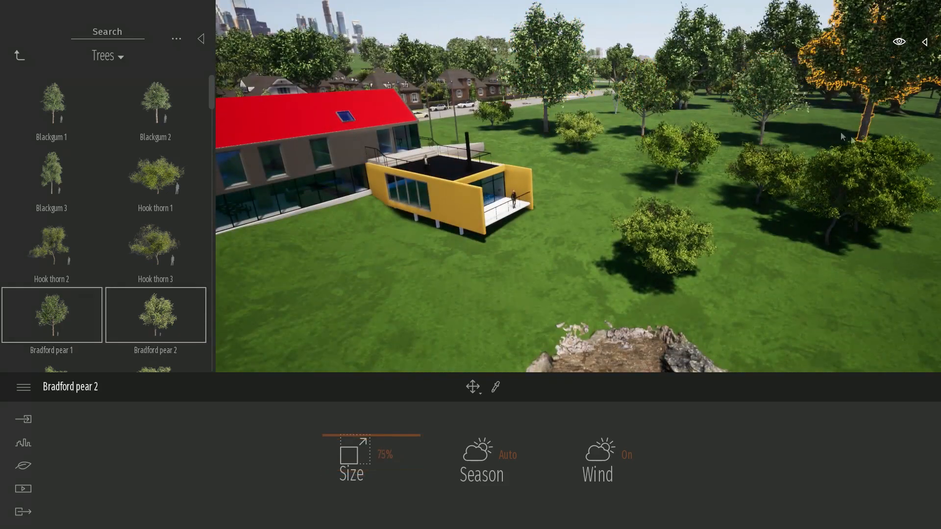
pyautogui.click(810, 295)
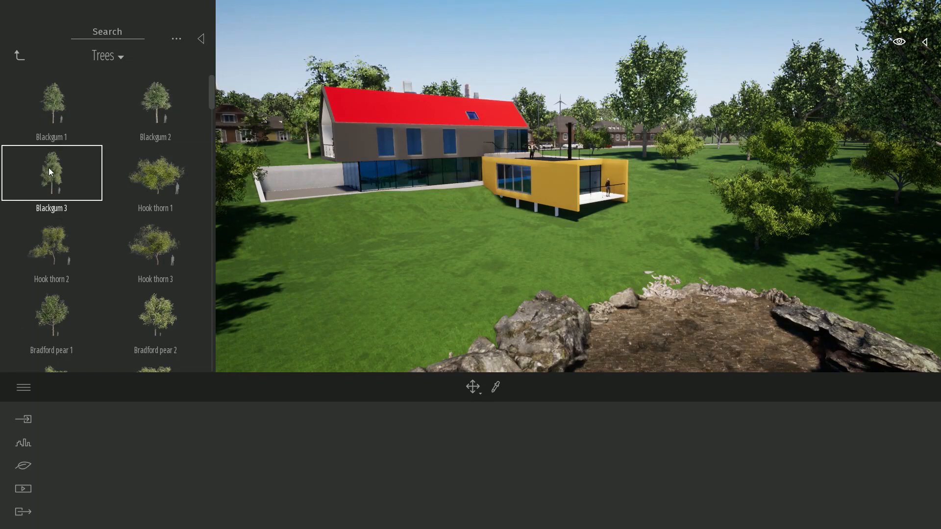
# - Plant a mix of Blackgum 3 and Hook thorn 1 trees on the lawn beside the rocky shoreline
pyautogui.moveTo(162, 177); pyautogui.dragTo(560, 228)
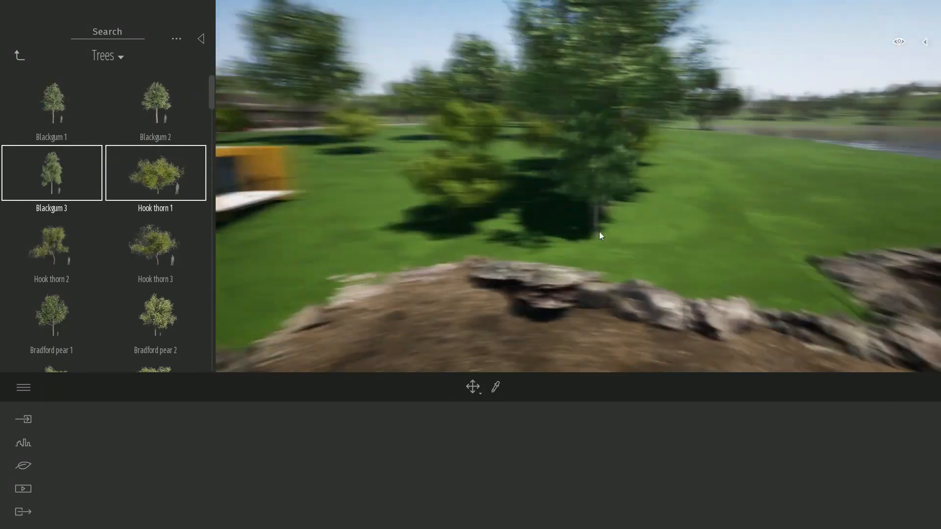
pyautogui.moveTo(599, 231); pyautogui.dragTo(839, 186)
pyautogui.click(727, 232)
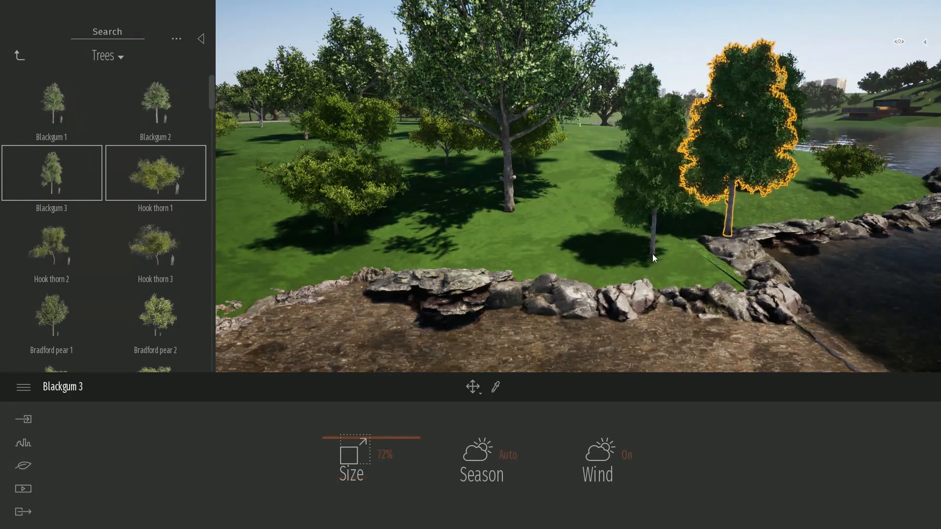
pyautogui.moveTo(652, 254); pyautogui.dragTo(489, 239)
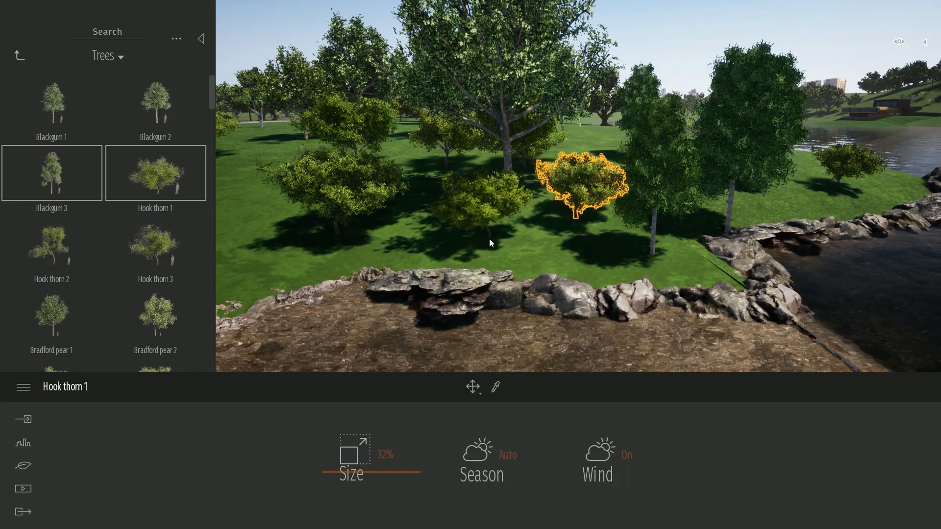
pyautogui.click(395, 252)
pyautogui.moveTo(632, 267); pyautogui.dragTo(598, 268, button='right')
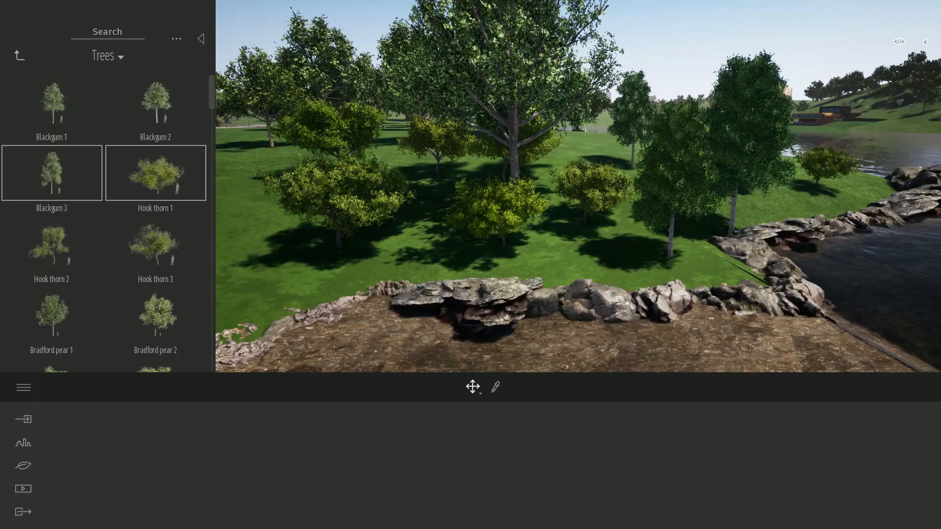
pyautogui.moveTo(598, 268); pyautogui.dragTo(406, 256, button='right')
pyautogui.moveTo(632, 268)
pyautogui.mouseDown(button='right')
pyautogui.moveTo(595, 267)
pyautogui.moveTo(632, 266)
pyautogui.mouseUp(button='right')
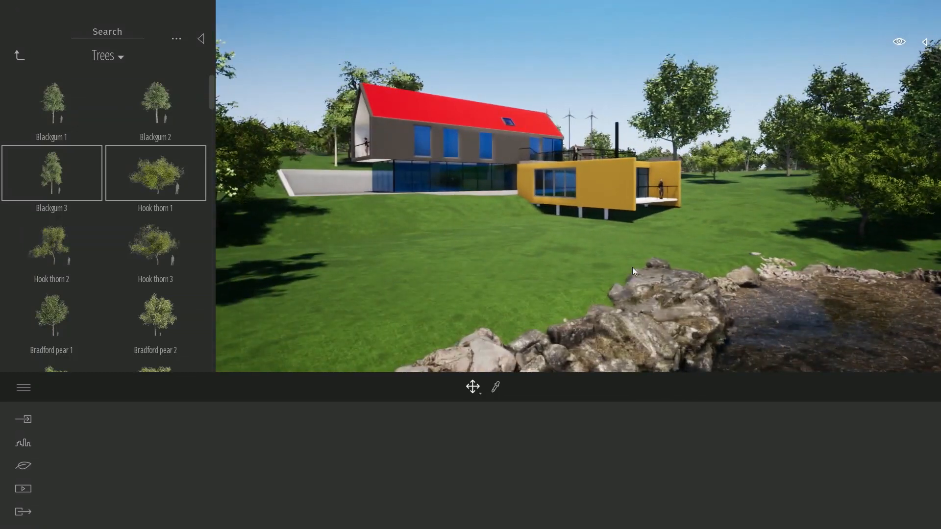
# - Paint Grass 1 vegetation over the lawn in front of the house with a 10.0 m brush at 100% density
pyautogui.click(202, 39)
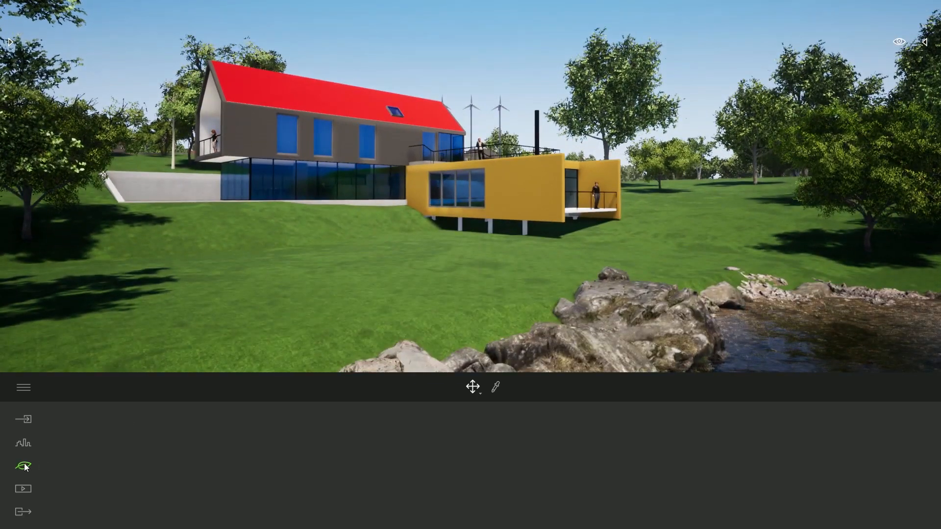
pyautogui.click(609, 464)
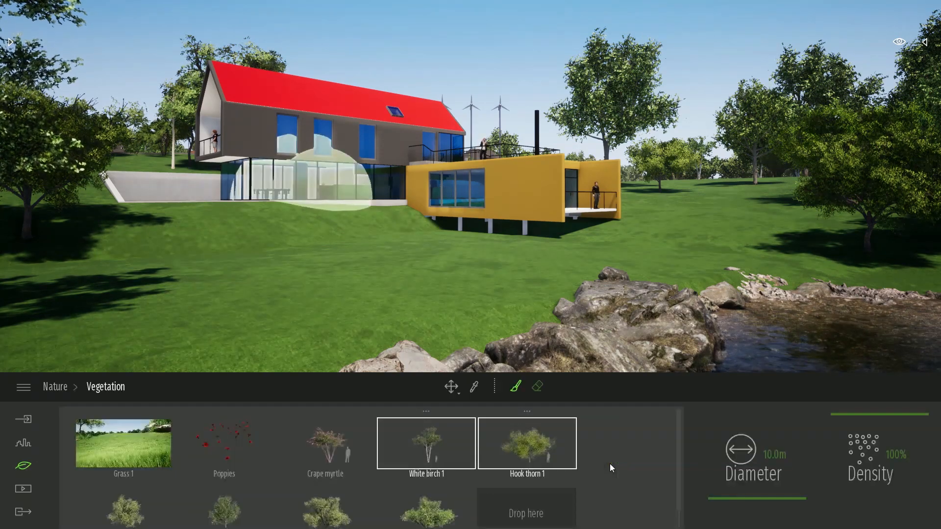
pyautogui.click(111, 448)
pyautogui.moveTo(405, 259); pyautogui.dragTo(309, 272, button='right')
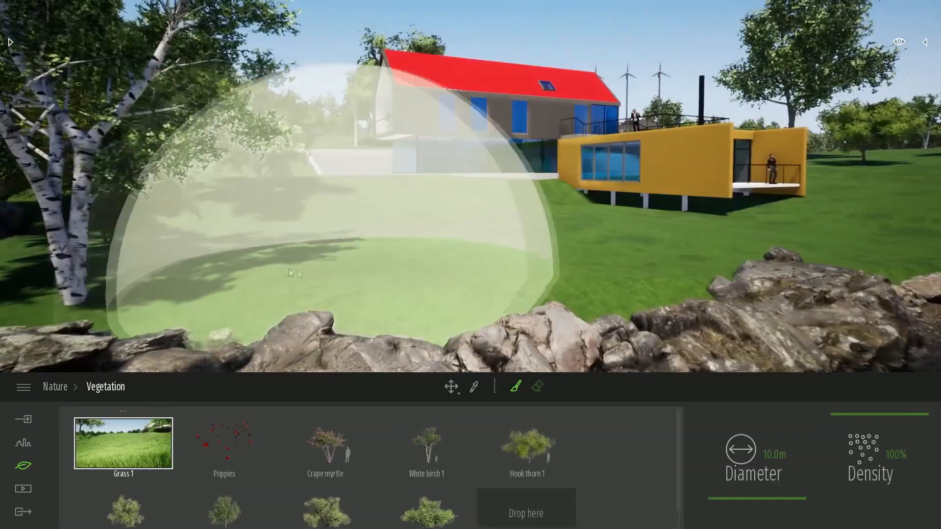
pyautogui.moveTo(309, 272); pyautogui.dragTo(186, 235)
pyautogui.moveTo(209, 190)
pyautogui.mouseDown()
pyautogui.moveTo(305, 280)
pyautogui.moveTo(483, 248)
pyautogui.moveTo(376, 206)
pyautogui.moveTo(553, 216)
pyautogui.moveTo(658, 258)
pyautogui.moveTo(845, 235)
pyautogui.moveTo(935, 188)
pyautogui.mouseUp()
pyautogui.press('Escape')
pyautogui.press('w')
pyautogui.moveTo(749, 237)
pyautogui.mouseDown(button='right')
pyautogui.moveTo(872, 237)
pyautogui.moveTo(818, 237)
pyautogui.moveTo(759, 200)
pyautogui.mouseUp(button='right')
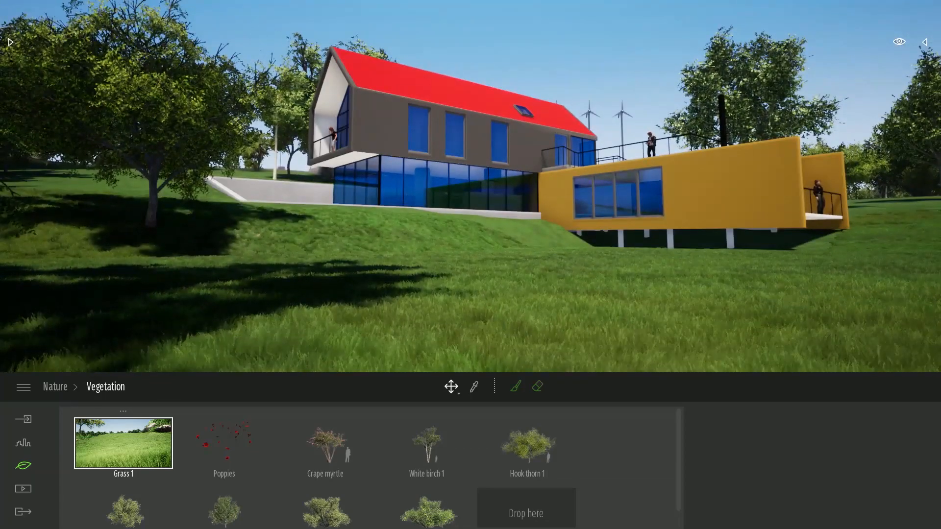
pyautogui.press('d')
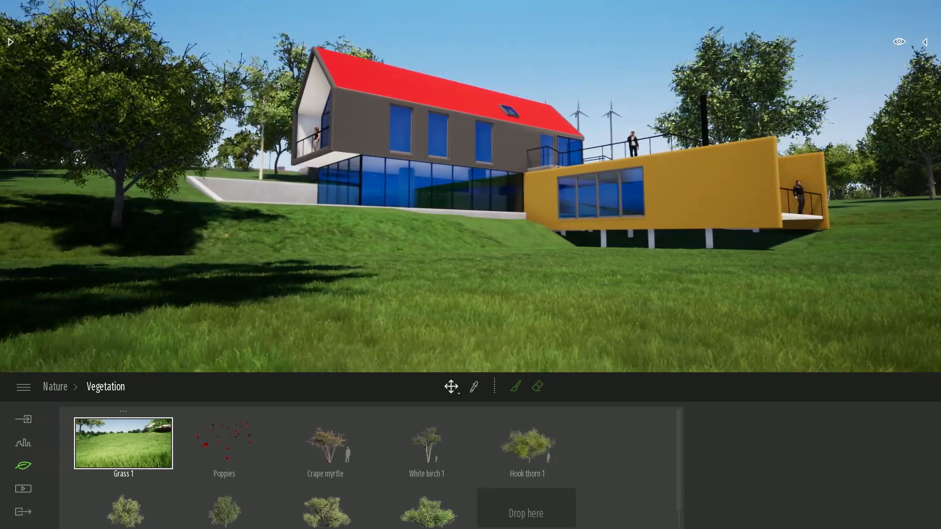
# - Apply the Clear glass material from the materials library to the house's blue windows
pyautogui.click(10, 42)
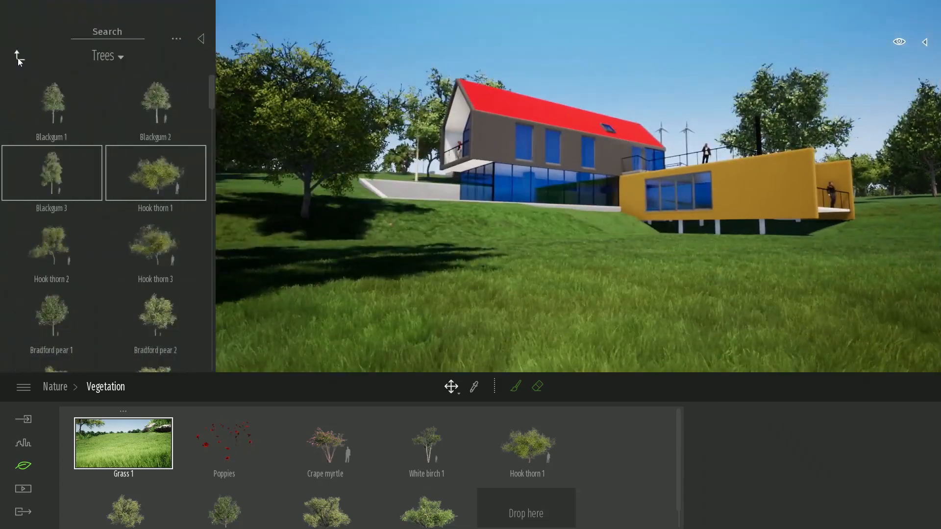
pyautogui.click(18, 57)
pyautogui.click(48, 122)
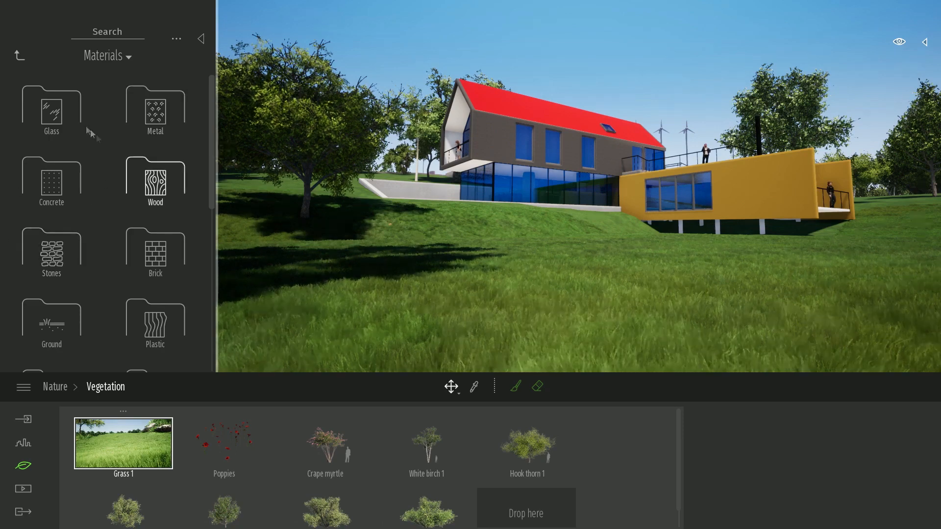
pyautogui.click(58, 114)
pyautogui.moveTo(58, 105)
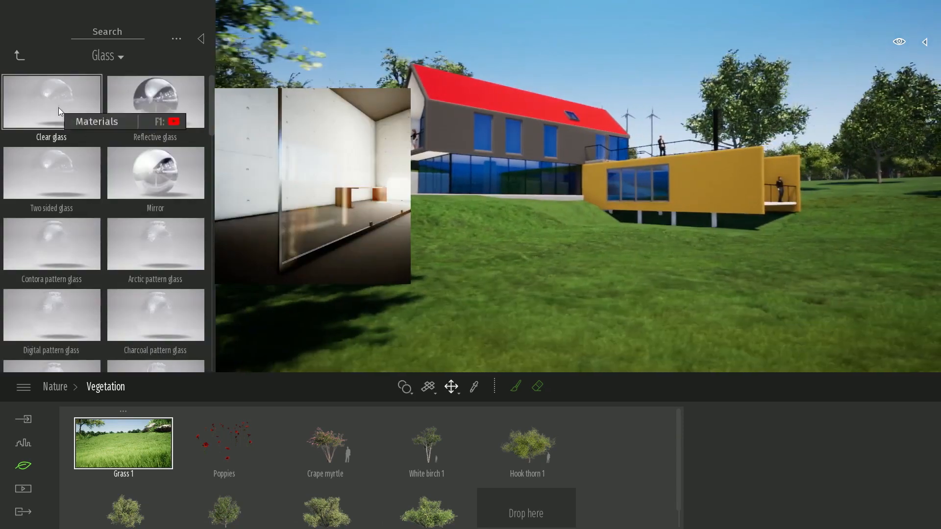
pyautogui.moveTo(53, 92); pyautogui.dragTo(474, 131)
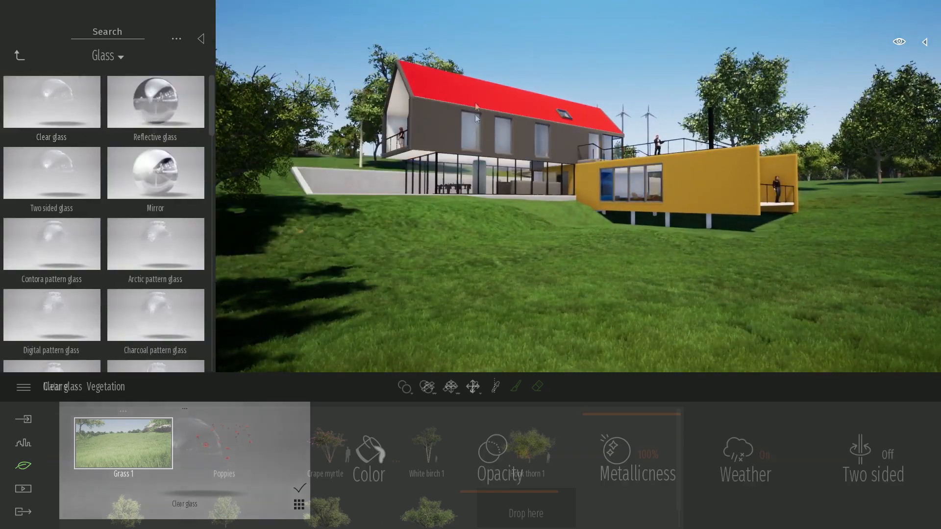
# - Switch the texture mapping to Cubic uv and apply the Redcedar 01 A wood material to the yellow wing's walls
pyautogui.click(16, 55)
pyautogui.click(155, 176)
pyautogui.moveTo(101, 106)
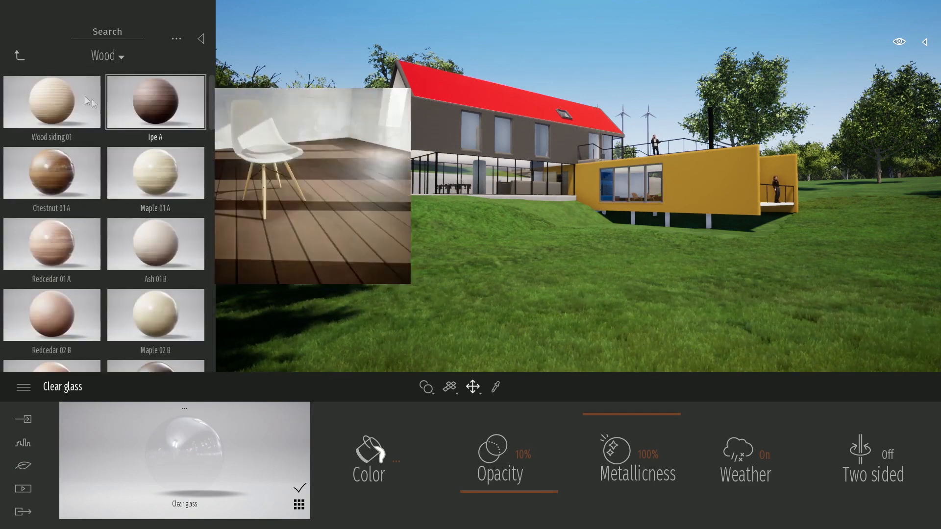
pyautogui.moveTo(35, 88)
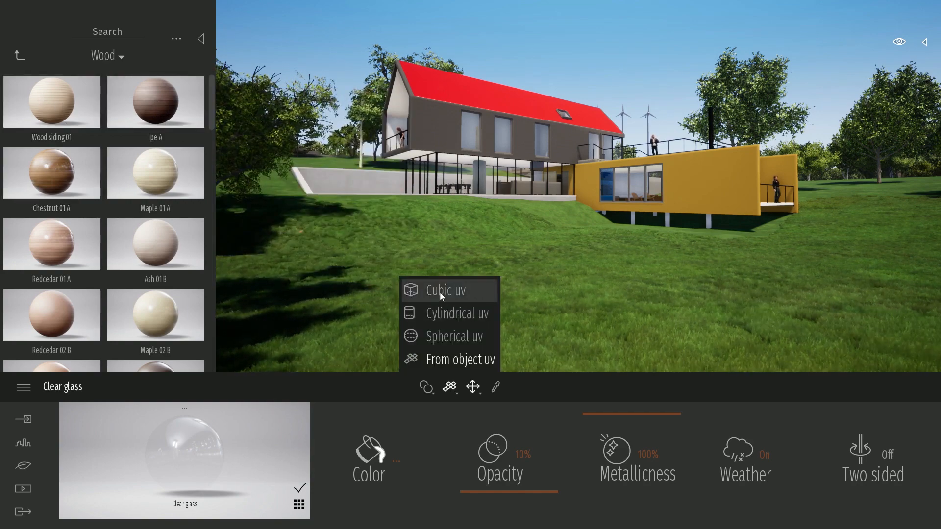
pyautogui.moveTo(598, 231); pyautogui.dragTo(508, 237, button='right')
pyautogui.moveTo(85, 262); pyautogui.dragTo(662, 177)
# - Replace the wing's wall material with Wood siding 01 after trying Maple 01 A and Ash 01 B
pyautogui.press('w')
pyautogui.moveTo(675, 165)
pyautogui.mouseDown(button='right')
pyautogui.moveTo(608, 170)
pyautogui.moveTo(659, 169)
pyautogui.mouseUp(button='right')
pyautogui.press('w')
pyautogui.press('s')
pyautogui.click(156, 174)
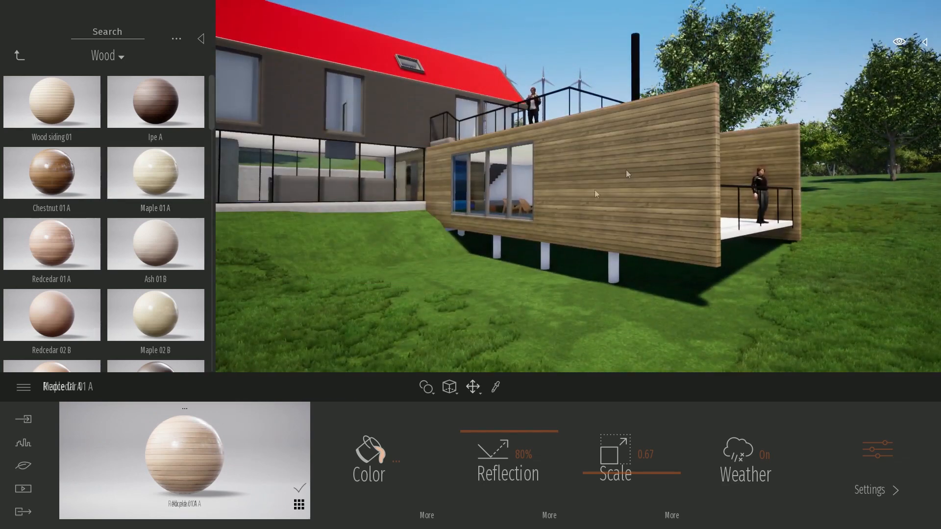
pyautogui.click(187, 251)
pyautogui.click(84, 109)
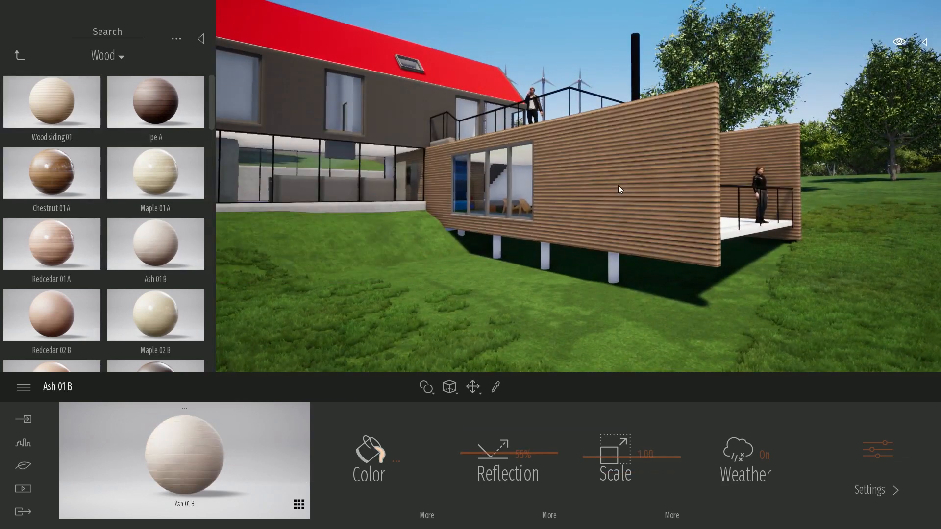
# - Set the scale of the wing's wood siding to 0.75 and its reflection to 60%
pyautogui.press('s')
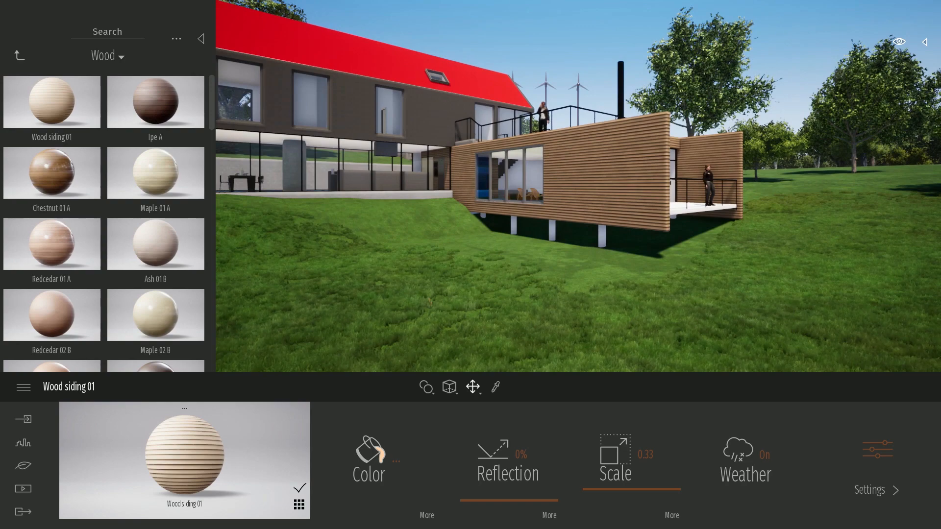
pyautogui.press('e')
pyautogui.moveTo(604, 489); pyautogui.dragTo(607, 469)
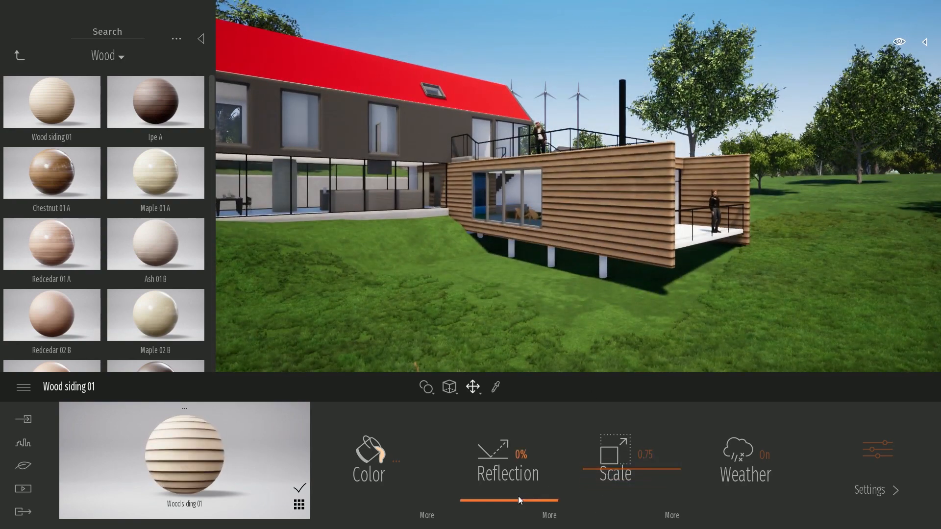
pyautogui.moveTo(507, 440); pyautogui.dragTo(507, 437)
pyautogui.press('w')
pyautogui.moveTo(509, 318); pyautogui.dragTo(456, 319, button='right')
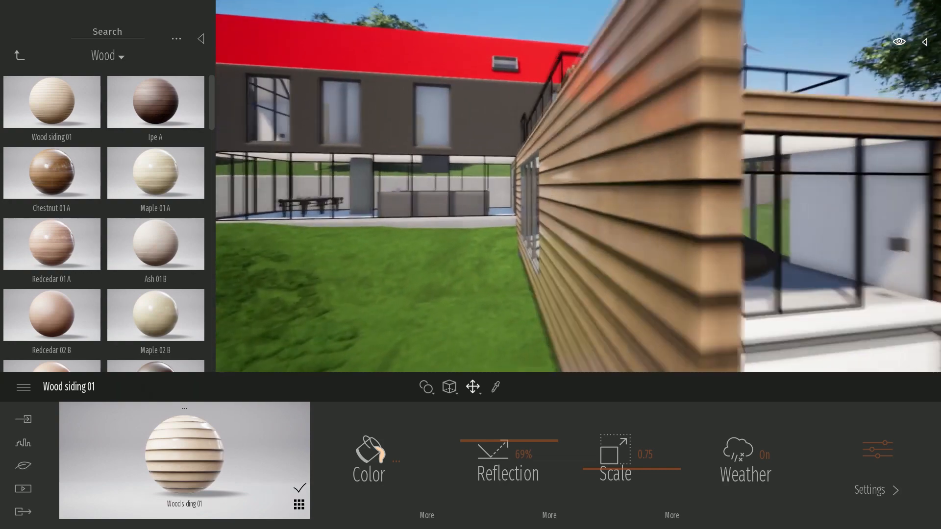
pyautogui.moveTo(481, 468); pyautogui.dragTo(481, 453)
pyautogui.press('s')
pyautogui.moveTo(583, 170); pyautogui.dragTo(622, 172, button='right')
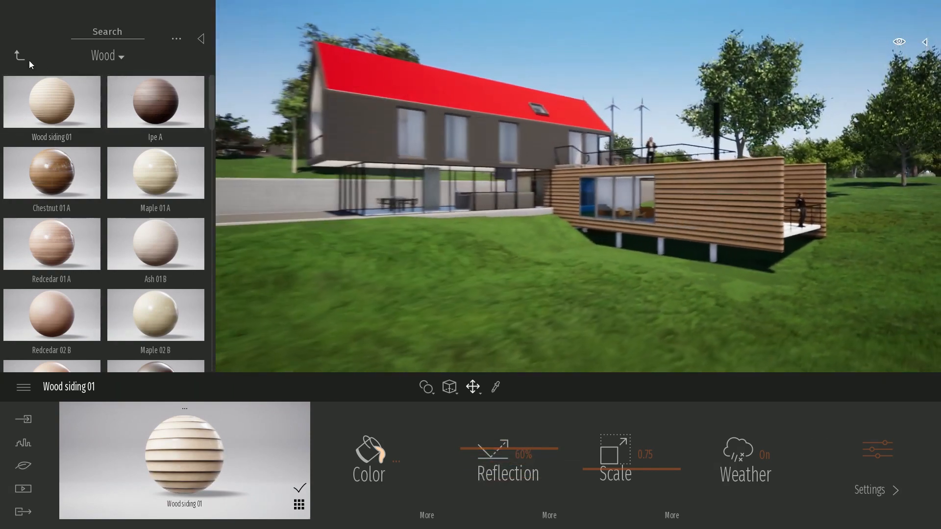
# - Apply the Alucobond panels 150wide metal material to the red roof
pyautogui.click(20, 56)
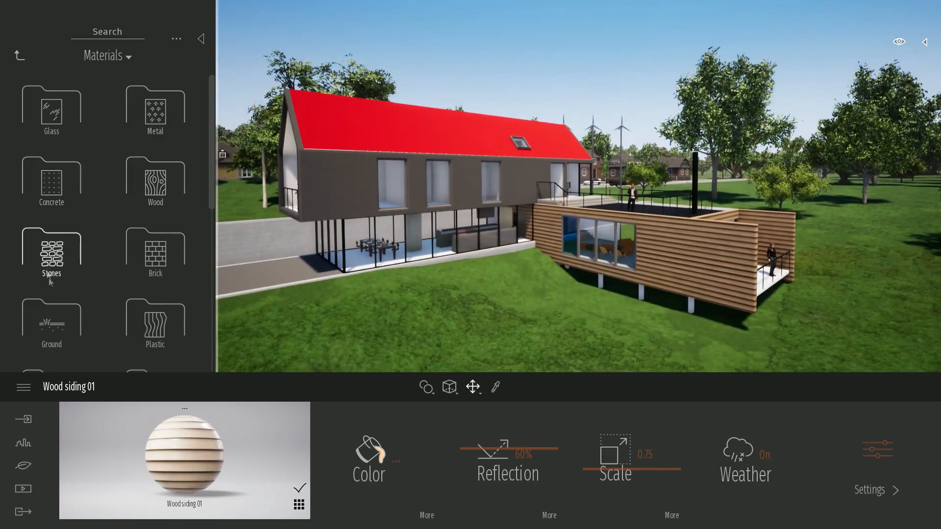
pyautogui.click(156, 111)
pyautogui.scroll(-10, 209, 230)
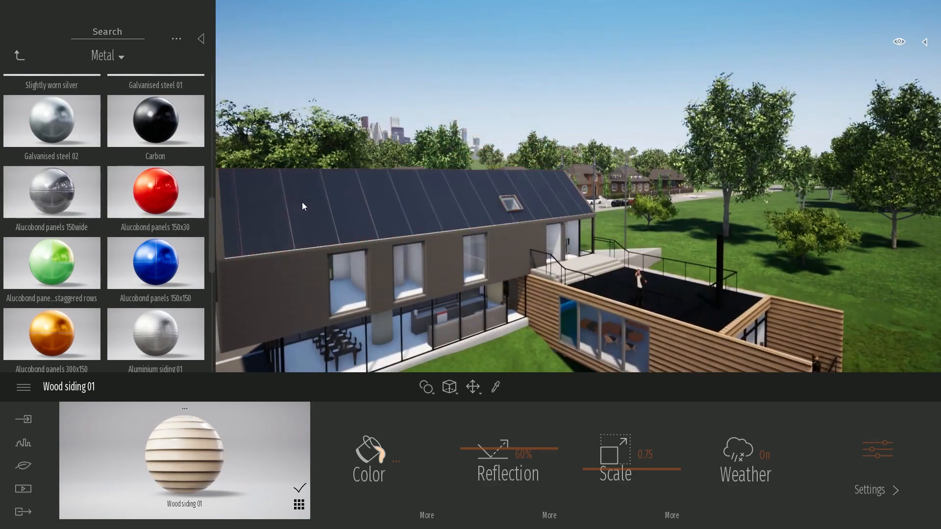
pyautogui.click(579, 231)
# - Examine the sunlight reflection on the metal roof up close and the whole house exterior from the lawn
pyautogui.moveTo(586, 232)
pyautogui.mouseDown(button='right')
pyautogui.moveTo(529, 232)
pyautogui.moveTo(495, 257)
pyautogui.moveTo(696, 218)
pyautogui.moveTo(588, 232)
pyautogui.mouseUp(button='right')
pyautogui.press('w')
pyautogui.press('s')
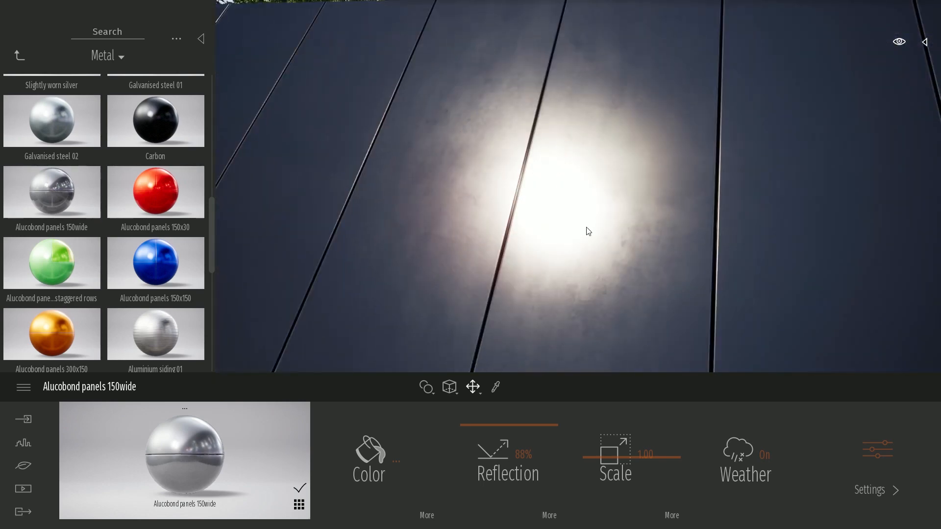
pyautogui.moveTo(587, 229); pyautogui.dragTo(674, 216, button='right')
pyautogui.press('s')
pyautogui.press('q')
pyautogui.press('s')
pyautogui.press('w')
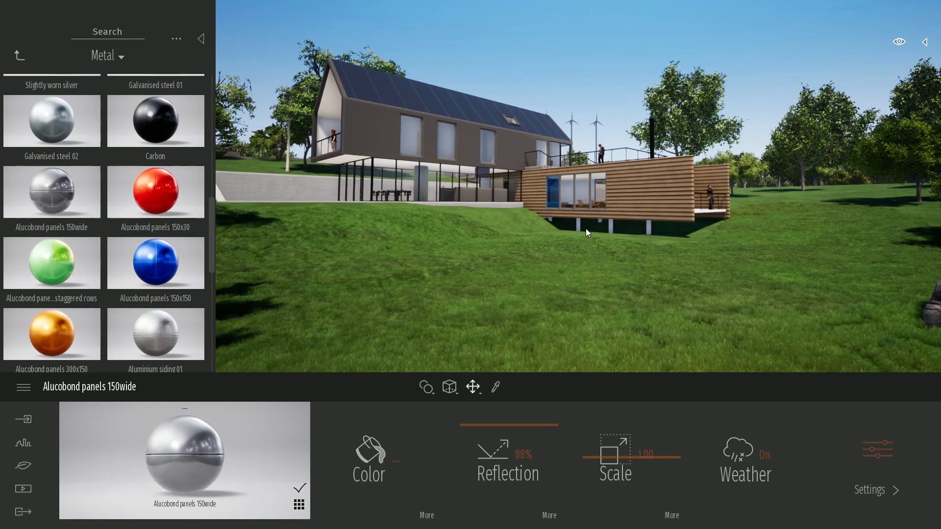
# - Open the recent scene NorwayDemo.tm without saving the current one
pyautogui.click(199, 41)
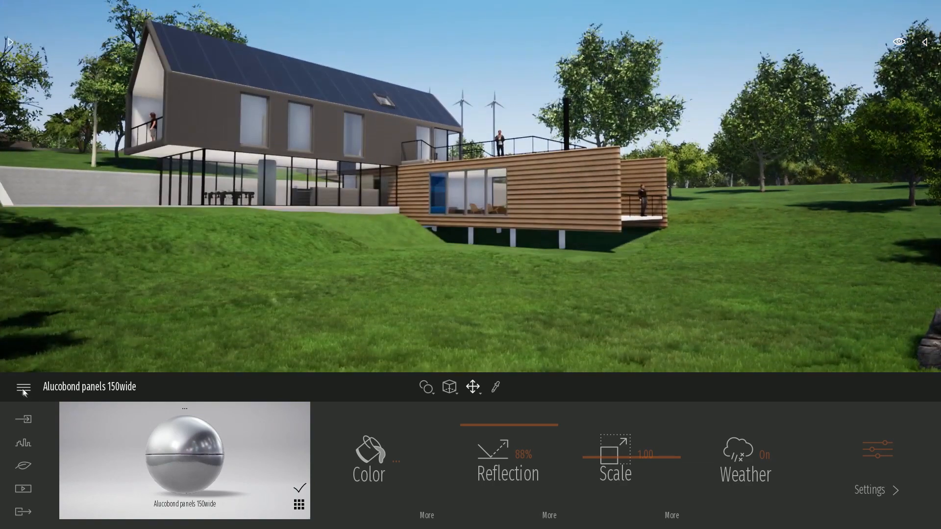
pyautogui.click(23, 388)
pyautogui.moveTo(72, 175)
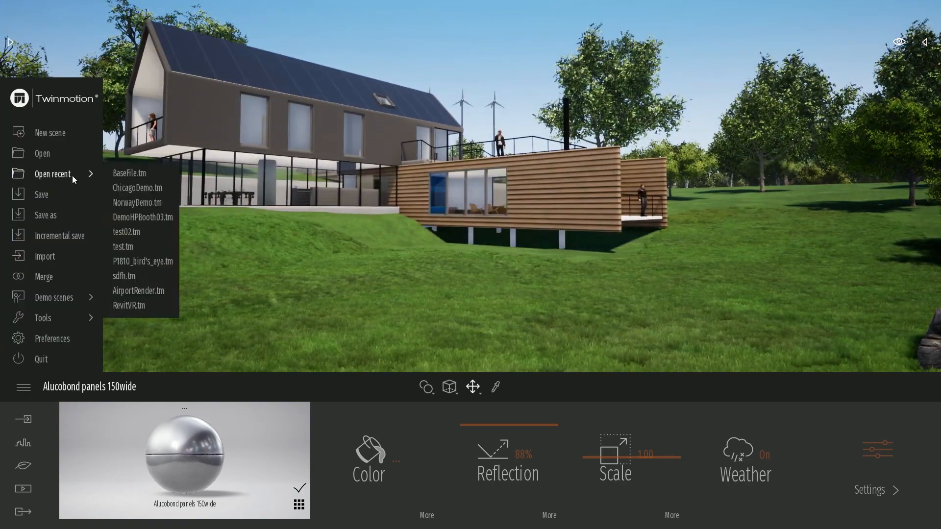
pyautogui.click(138, 202)
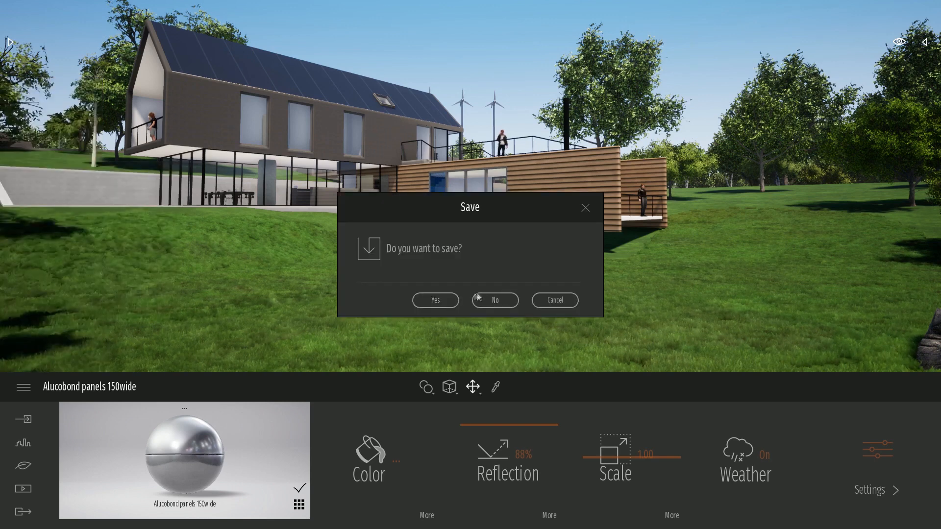
pyautogui.click(496, 300)
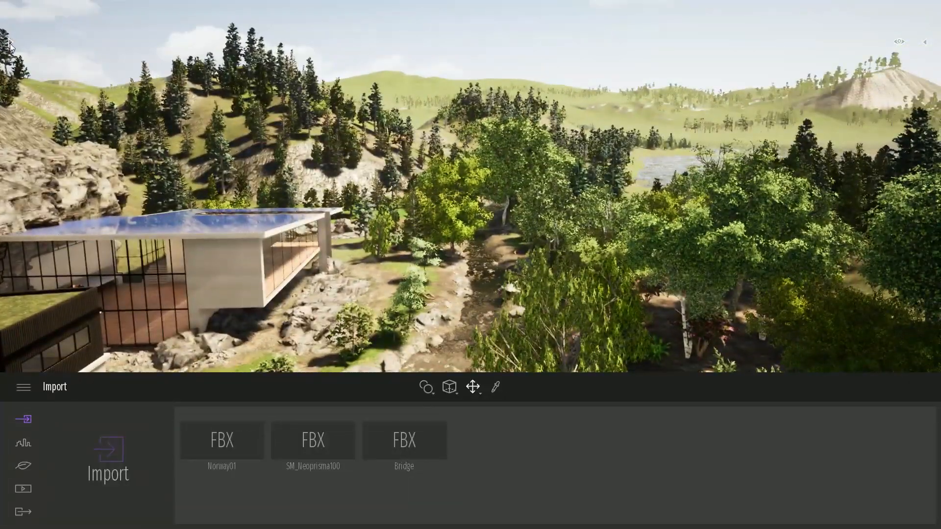
# - Show the available terrains in the Landscapes category of the Vegetation and landscape library
pyautogui.click(10, 46)
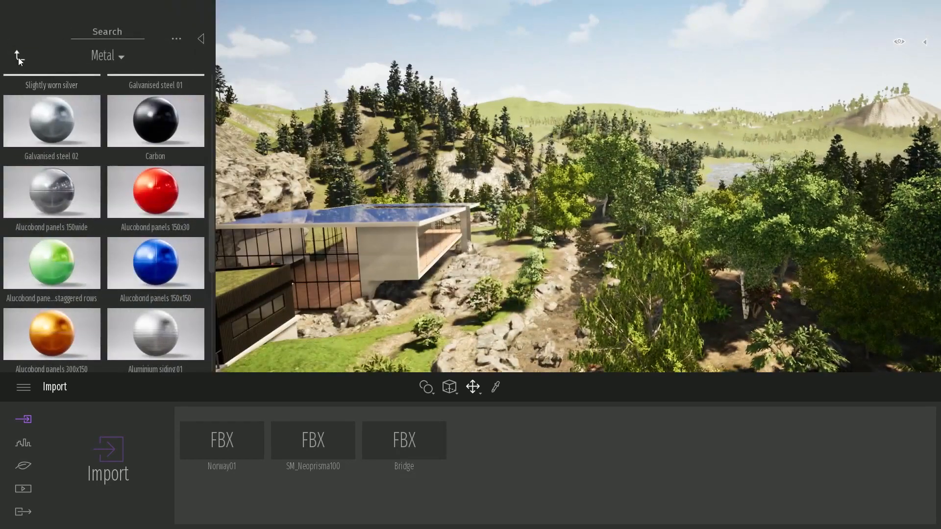
pyautogui.click(90, 55)
pyautogui.click(149, 104)
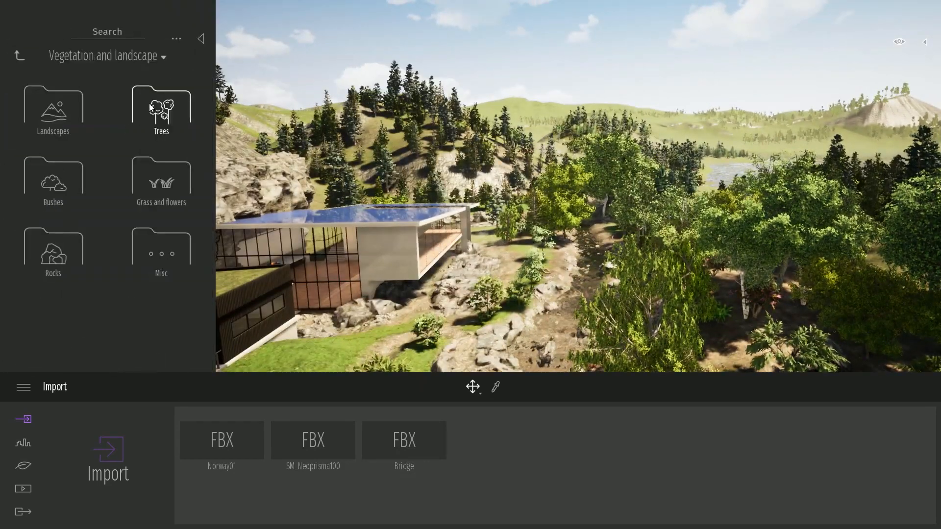
pyautogui.click(65, 117)
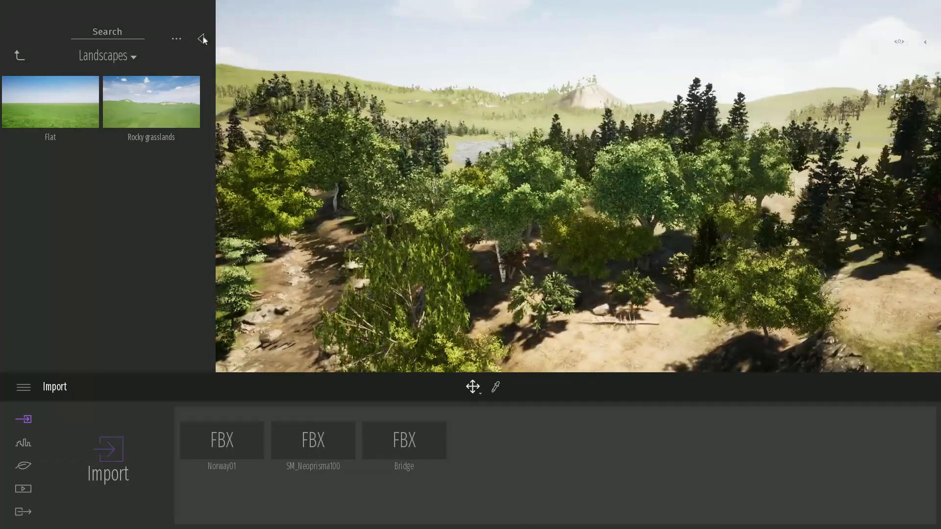
# - Raise the bare ground in front of the rock cliff and dig into the resulting mound with the terrain sculpting brushes
pyautogui.click(201, 38)
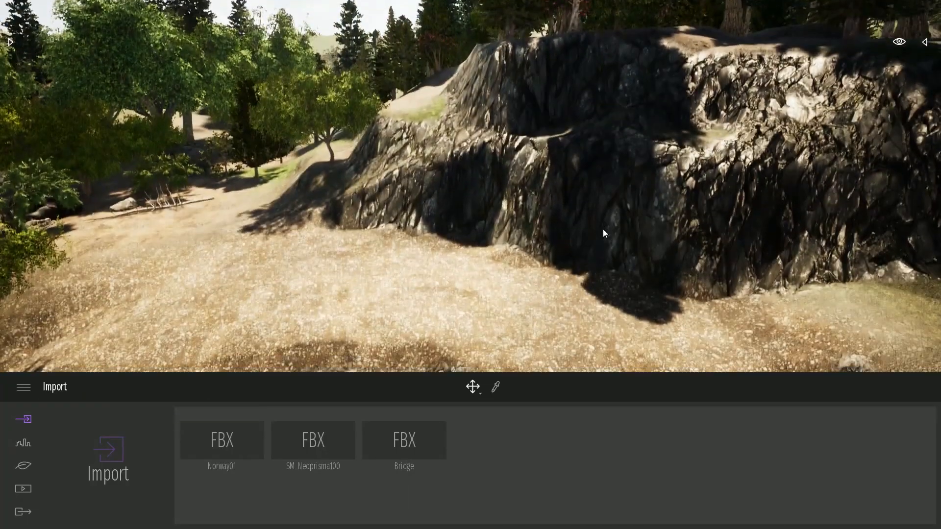
pyautogui.click(23, 443)
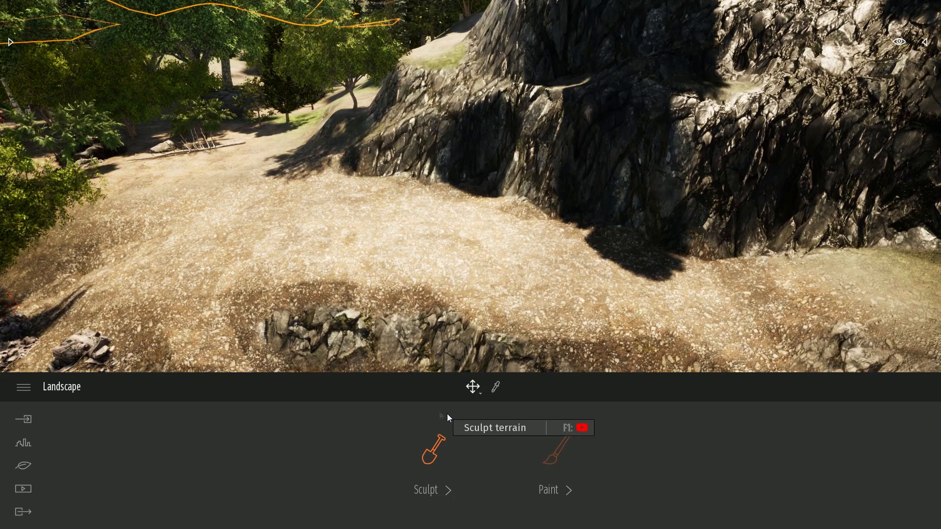
pyautogui.click(427, 443)
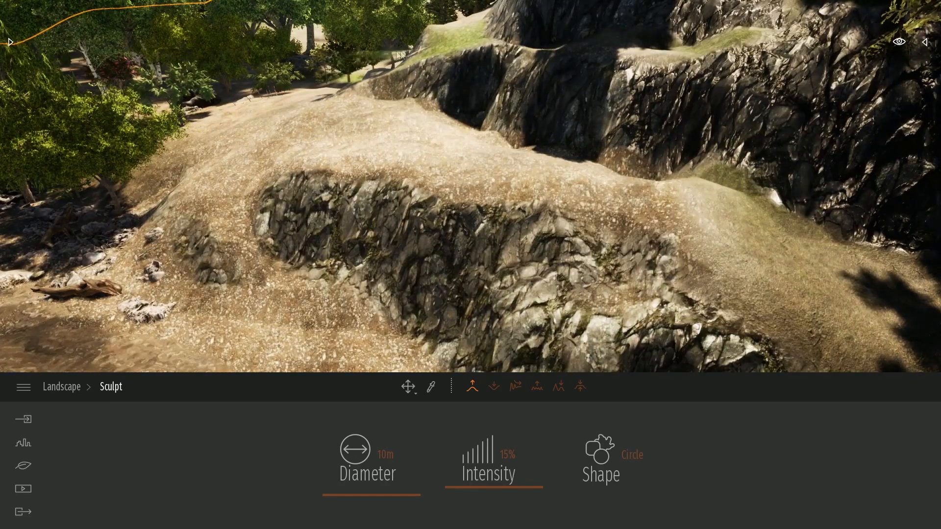
pyautogui.click(495, 387)
pyautogui.moveTo(443, 223); pyautogui.dragTo(404, 237)
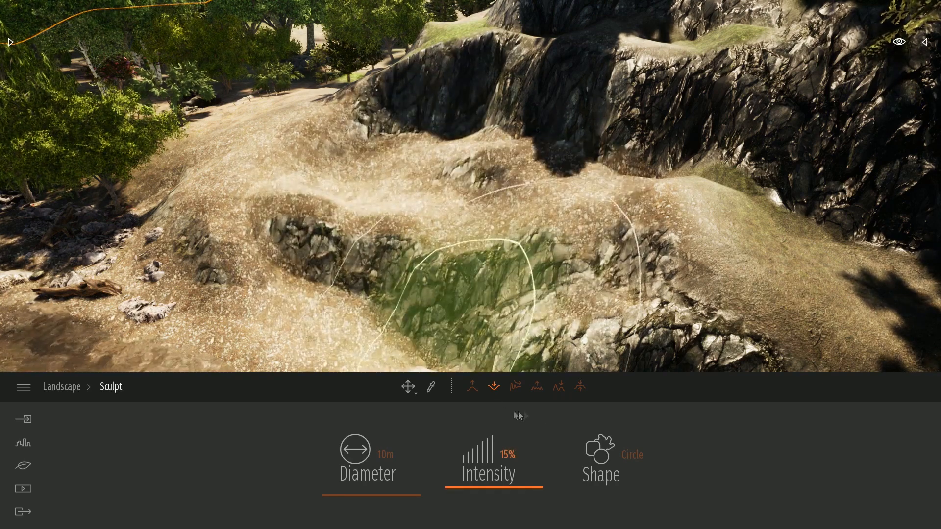
# - Flatten the uneven mound and the rock cliff behind it into gentler terraces with the flatten sculpting brush
pyautogui.click(581, 386)
pyautogui.moveTo(564, 255)
pyautogui.mouseDown()
pyautogui.moveTo(637, 225)
pyautogui.moveTo(601, 208)
pyautogui.moveTo(575, 83)
pyautogui.moveTo(558, 54)
pyautogui.moveTo(793, 77)
pyautogui.moveTo(465, 245)
pyautogui.moveTo(300, 160)
pyautogui.mouseUp()
pyautogui.moveTo(457, 51)
pyautogui.mouseDown()
pyautogui.moveTo(678, 70)
pyautogui.moveTo(512, 75)
pyautogui.moveTo(502, 92)
pyautogui.mouseUp()
pyautogui.press('Escape')
pyautogui.moveTo(509, 160); pyautogui.dragTo(550, 160, button='right')
pyautogui.moveTo(424, 187); pyautogui.dragTo(424, 79, button='right')
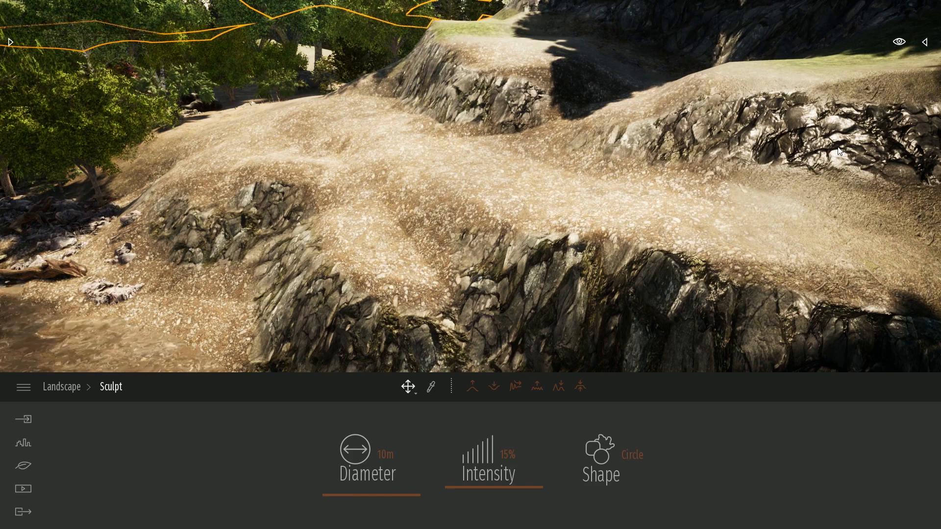
# - Paint the sculpted terrain and the ledges above it with the Grass 4 ground material
pyautogui.click(66, 387)
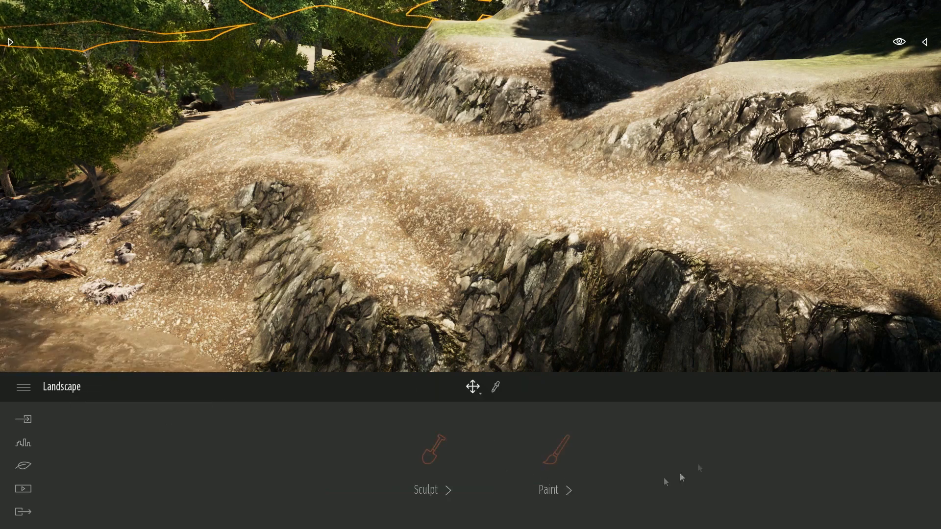
pyautogui.click(557, 472)
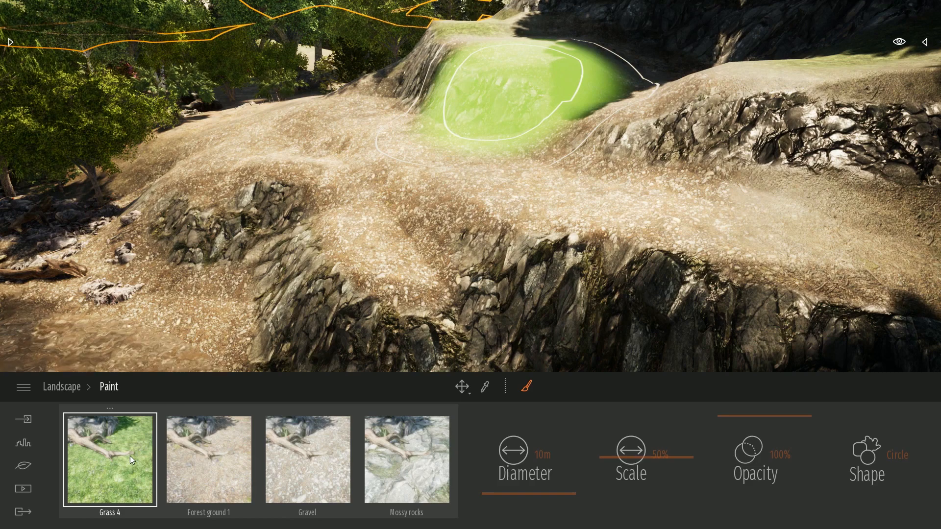
pyautogui.moveTo(448, 257)
pyautogui.mouseDown()
pyautogui.moveTo(289, 198)
pyautogui.moveTo(313, 110)
pyautogui.moveTo(739, 192)
pyautogui.moveTo(451, 64)
pyautogui.moveTo(760, 63)
pyautogui.mouseUp()
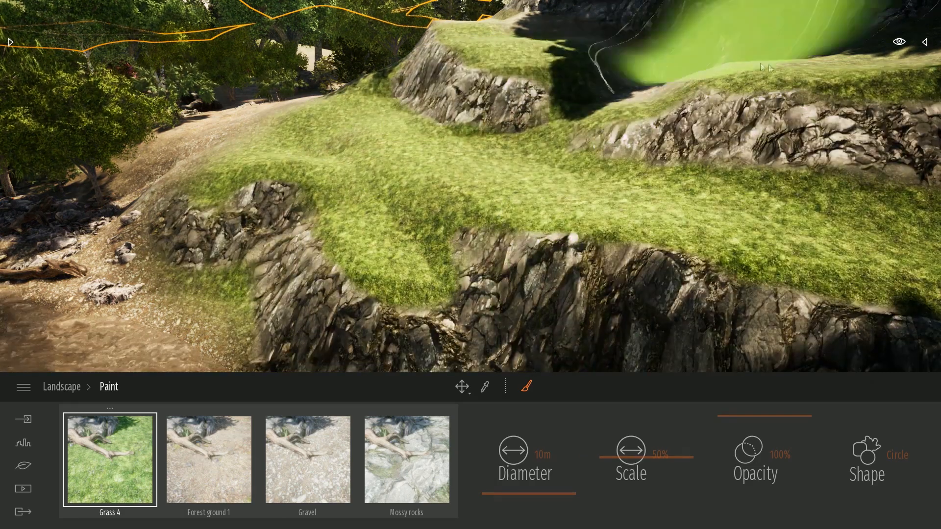
pyautogui.moveTo(255, 107)
pyautogui.mouseDown()
pyautogui.moveTo(179, 161)
pyautogui.moveTo(248, 240)
pyautogui.moveTo(156, 128)
pyautogui.moveTo(337, 107)
pyautogui.moveTo(527, 169)
pyautogui.mouseUp()
pyautogui.moveTo(745, 196)
pyautogui.mouseDown(button='right')
pyautogui.moveTo(772, 239)
pyautogui.moveTo(698, 251)
pyautogui.mouseUp(button='right')
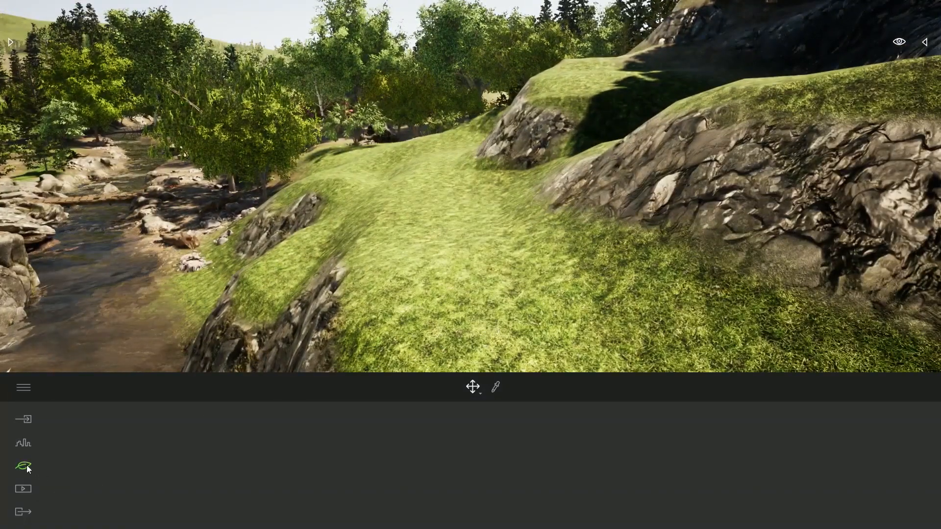
# - Paint Grass 1 vegetation at 100% density over the green slope beside the river
pyautogui.click(104, 474)
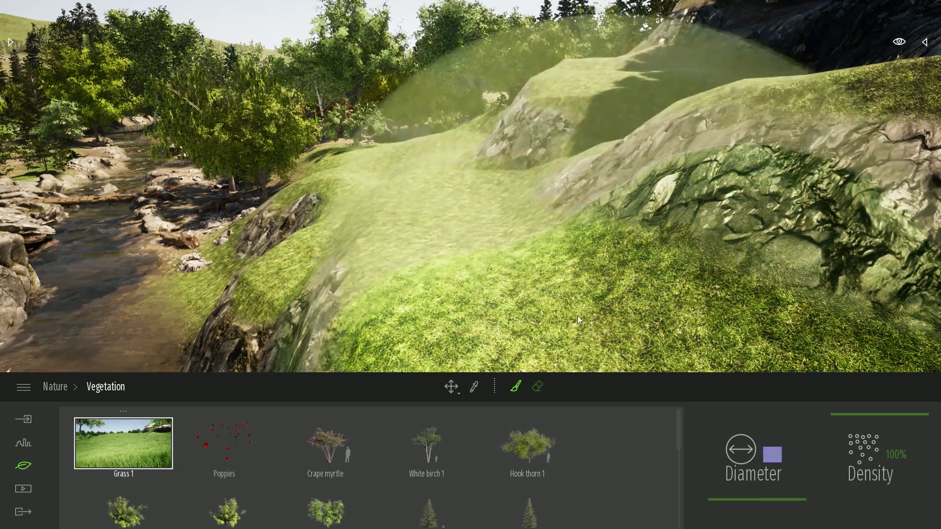
pyautogui.moveTo(577, 315)
pyautogui.mouseDown()
pyautogui.moveTo(506, 248)
pyautogui.moveTo(407, 231)
pyautogui.moveTo(316, 244)
pyautogui.moveTo(409, 172)
pyautogui.moveTo(583, 64)
pyautogui.moveTo(575, 120)
pyautogui.moveTo(394, 144)
pyautogui.moveTo(301, 177)
pyautogui.moveTo(421, 176)
pyautogui.mouseUp()
pyautogui.moveTo(421, 176)
pyautogui.mouseDown(button='right')
pyautogui.moveTo(323, 174)
pyautogui.moveTo(221, 158)
pyautogui.mouseUp(button='right')
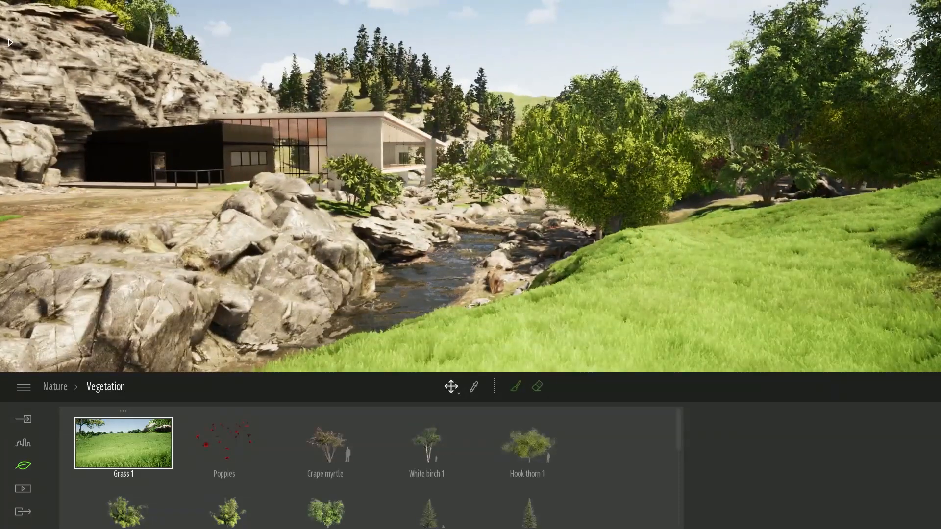
# - Set the weather to cloudy for the view of the house and river
pyautogui.moveTo(564, 180); pyautogui.dragTo(615, 134, button='right')
pyautogui.press('w')
pyautogui.press('w')
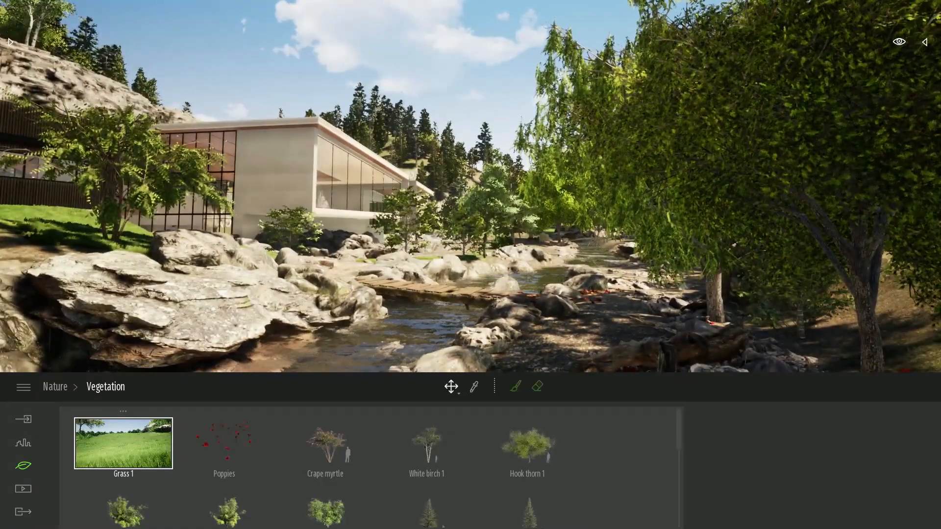
pyautogui.click(53, 388)
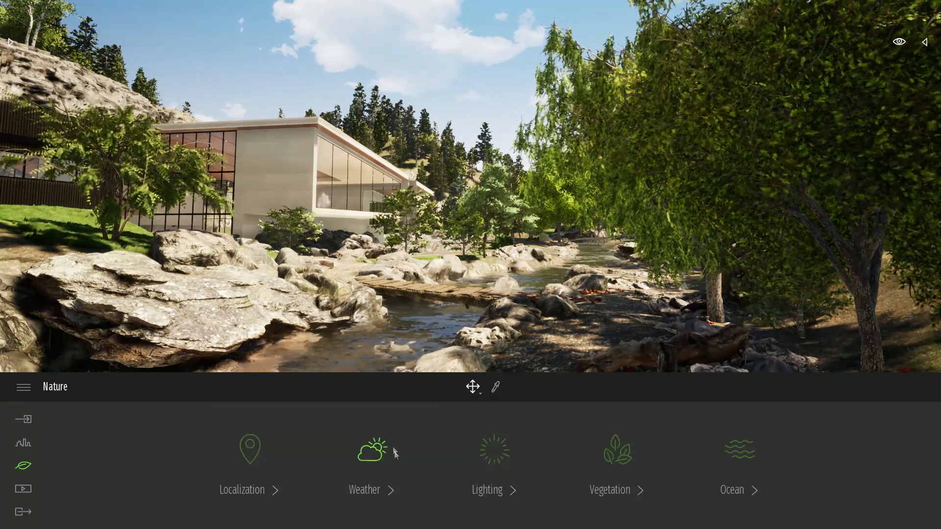
pyautogui.click(370, 447)
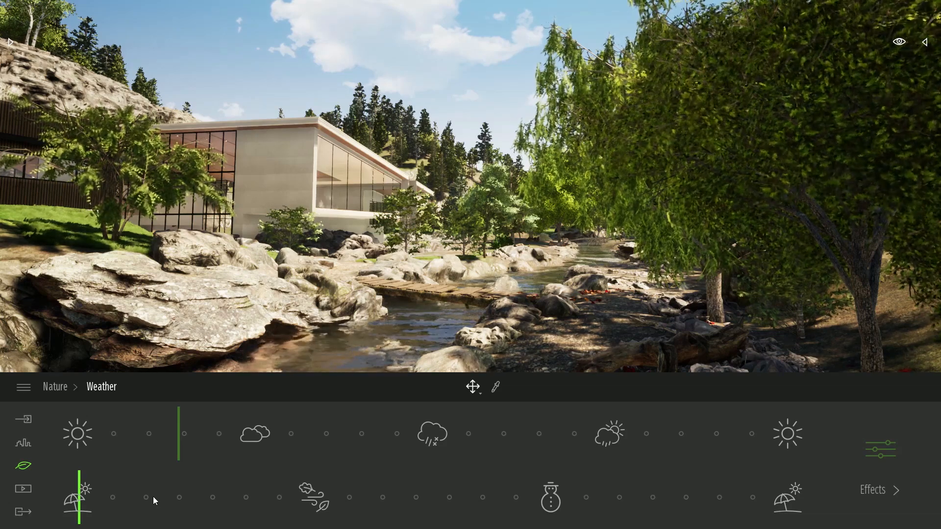
pyautogui.press('w')
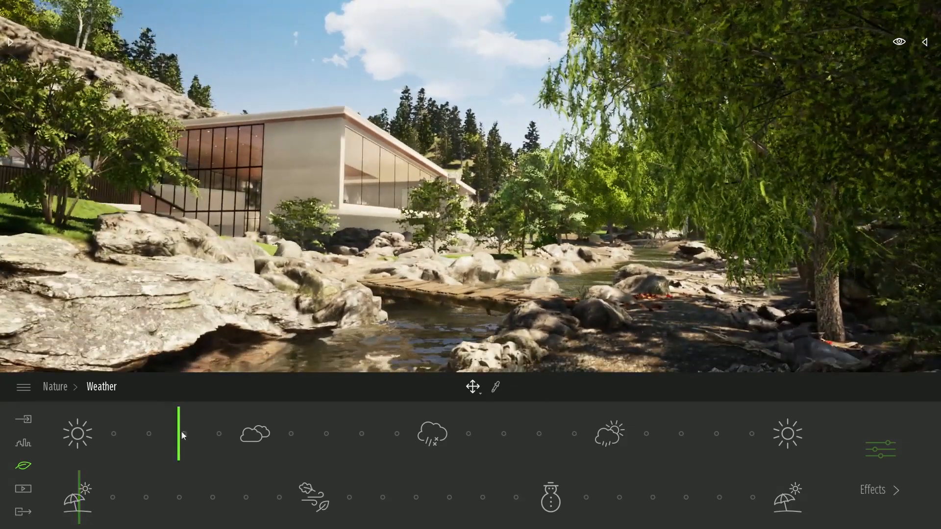
pyautogui.moveTo(180, 432); pyautogui.dragTo(248, 434)
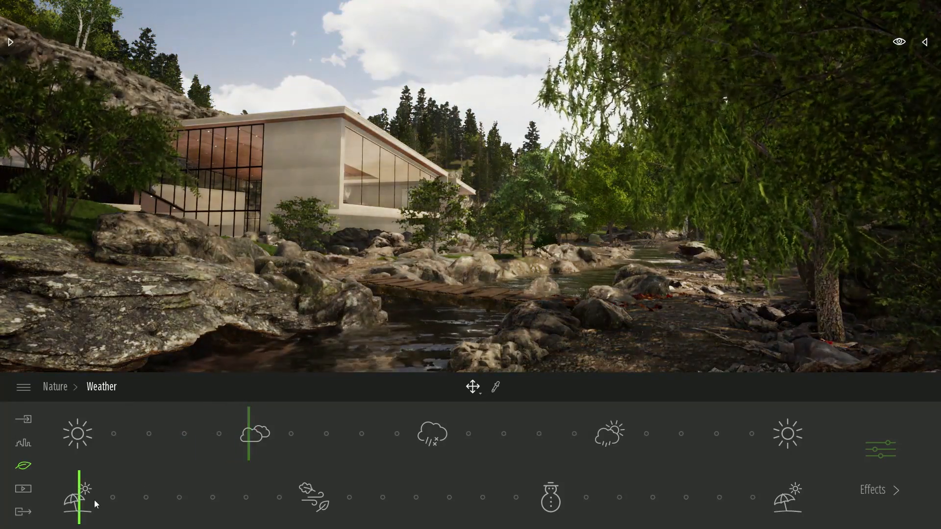
# - Change the season from summer to autumn for the trees around the house and river
pyautogui.press('s')
pyautogui.moveTo(542, 260)
pyautogui.mouseDown(button='right')
pyautogui.moveTo(603, 284)
pyautogui.moveTo(544, 267)
pyautogui.mouseUp(button='right')
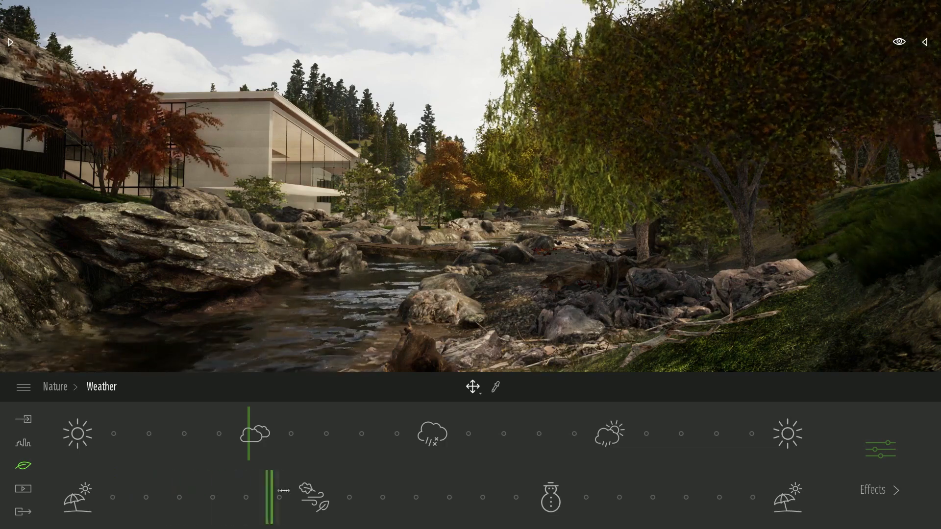
pyautogui.moveTo(579, 173); pyautogui.dragTo(643, 184, button='right')
pyautogui.press('w')
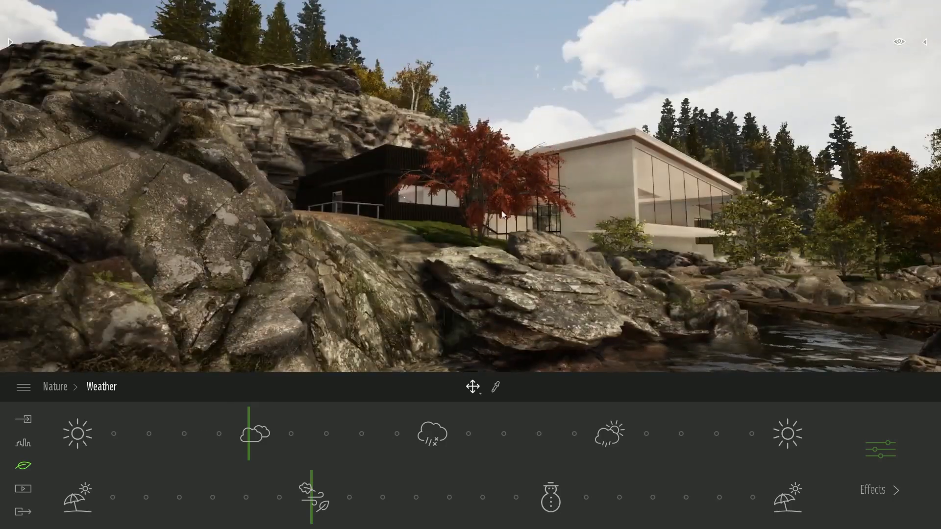
pyautogui.moveTo(503, 215); pyautogui.dragTo(624, 222, button='right')
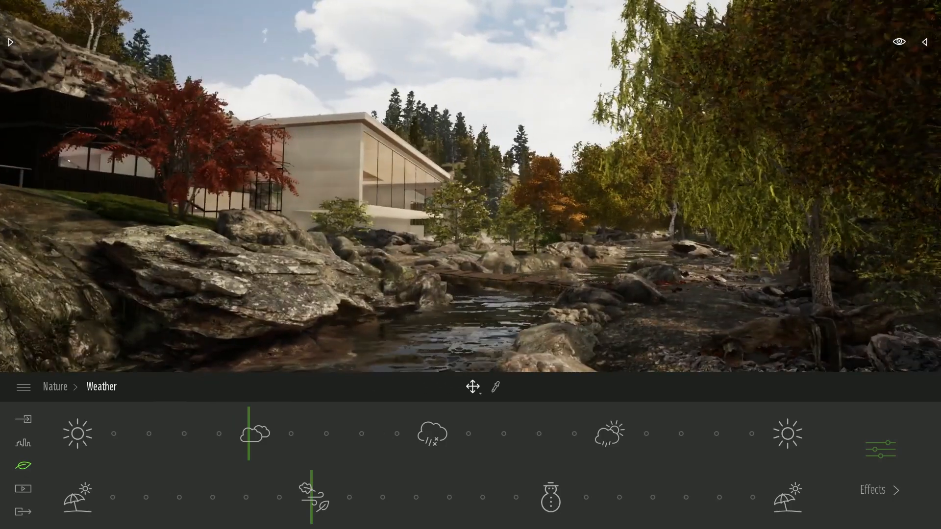
# - Change the season to winter so that snow covers the landscape
pyautogui.moveTo(312, 501); pyautogui.dragTo(317, 501)
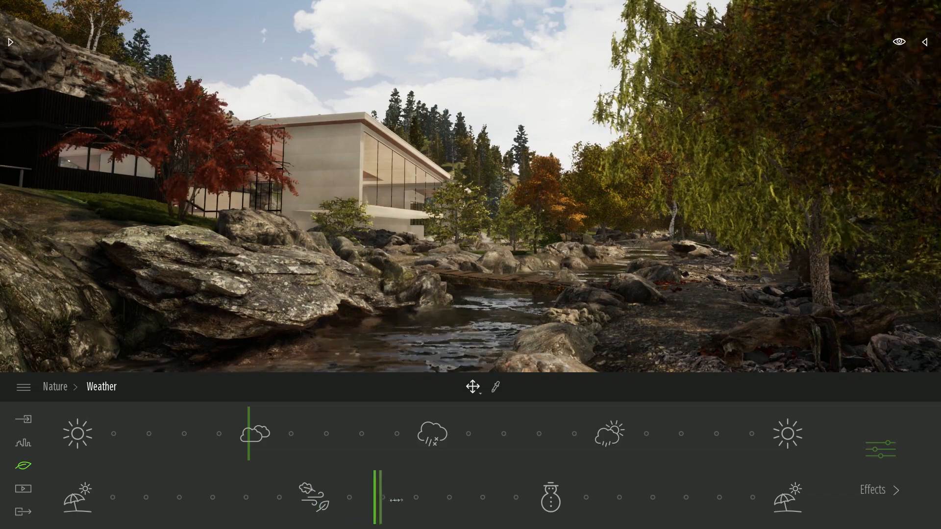
pyautogui.moveTo(461, 499); pyautogui.dragTo(554, 496)
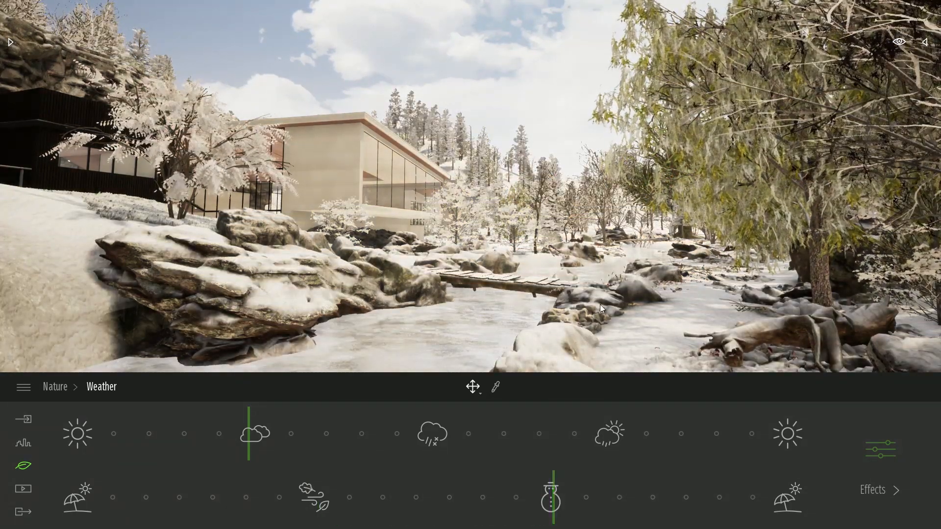
# - Examine the winter landscape around the rocks, the frozen river, the wooden footbridge and the house
pyautogui.moveTo(600, 304); pyautogui.dragTo(343, 242, button='right')
pyautogui.moveTo(508, 201); pyautogui.dragTo(540, 208, button='right')
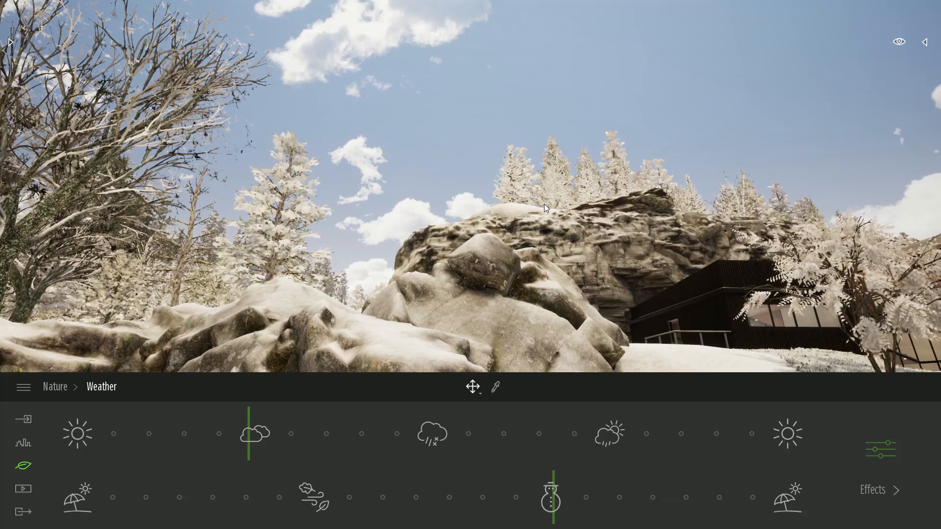
pyautogui.moveTo(544, 205); pyautogui.dragTo(803, 264, button='right')
pyautogui.press('w')
pyautogui.moveTo(470, 200); pyautogui.dragTo(556, 201, button='right')
pyautogui.keyDown('shift'); pyautogui.moveTo(471, 200); pyautogui.dragTo(617, 201, button='middle'); pyautogui.keyUp('shift')
pyautogui.keyDown('shift'); pyautogui.moveTo(538, 182); pyautogui.dragTo(637, 147, button='middle'); pyautogui.keyUp('shift')
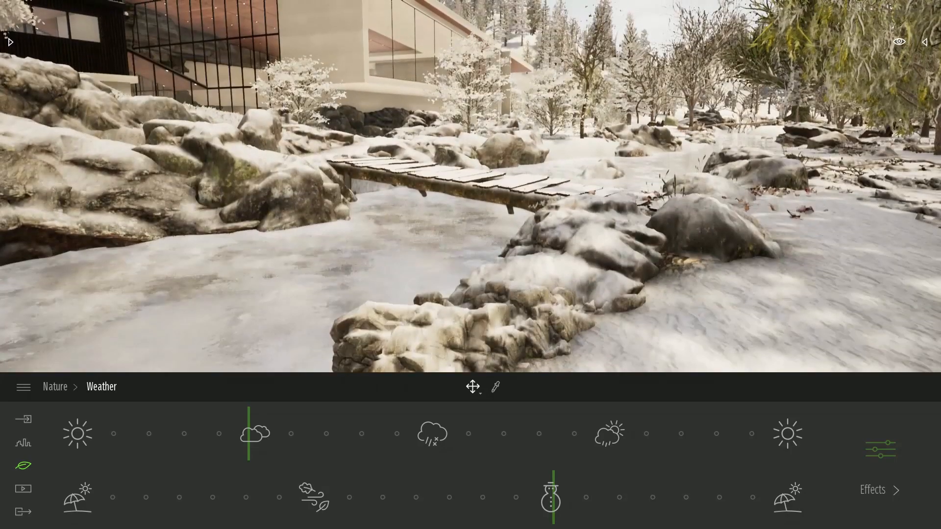
pyautogui.moveTo(471, 196); pyautogui.dragTo(617, 139, button='right')
pyautogui.moveTo(636, 213); pyautogui.dragTo(596, 196, button='right')
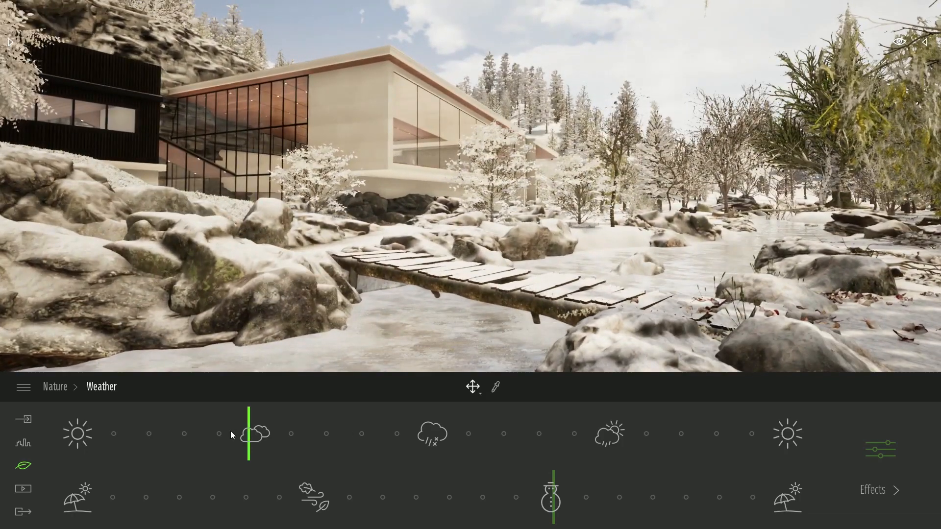
# - Set the weather to full precipitation to produce snowfall over the winter scene
pyautogui.moveTo(251, 434); pyautogui.dragTo(255, 430)
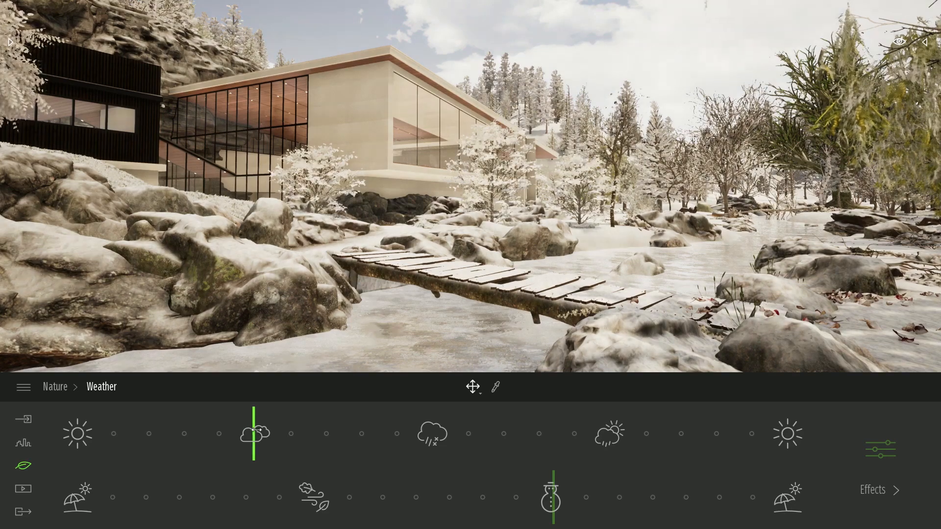
pyautogui.moveTo(356, 427); pyautogui.dragTo(431, 424)
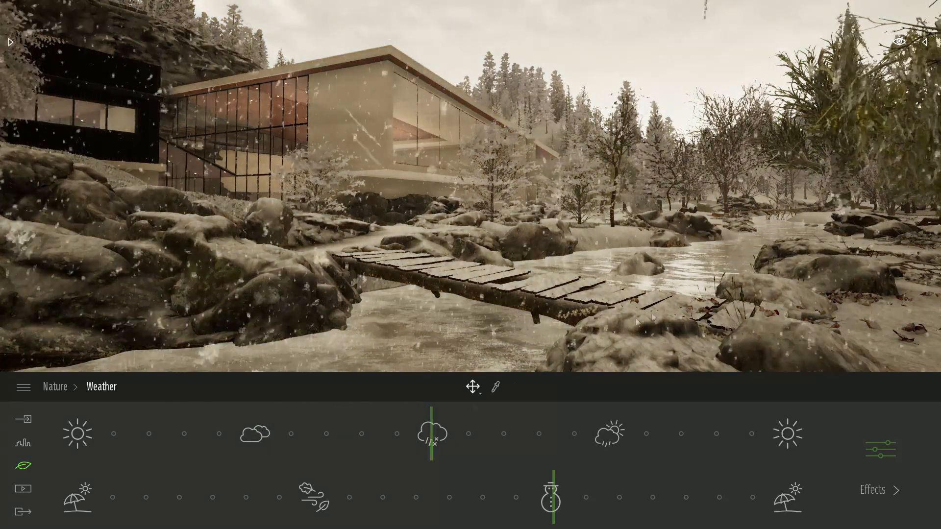
pyautogui.moveTo(636, 319); pyautogui.dragTo(597, 295, button='right')
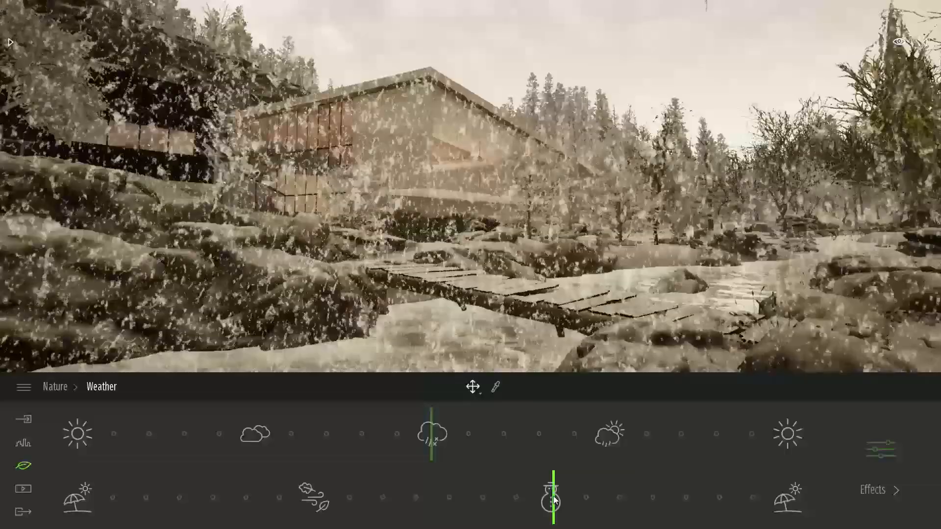
# - Set the season back to autumn and inspect the rain on the riverbed and the wooden footbridge
pyautogui.moveTo(555, 499); pyautogui.dragTo(396, 503)
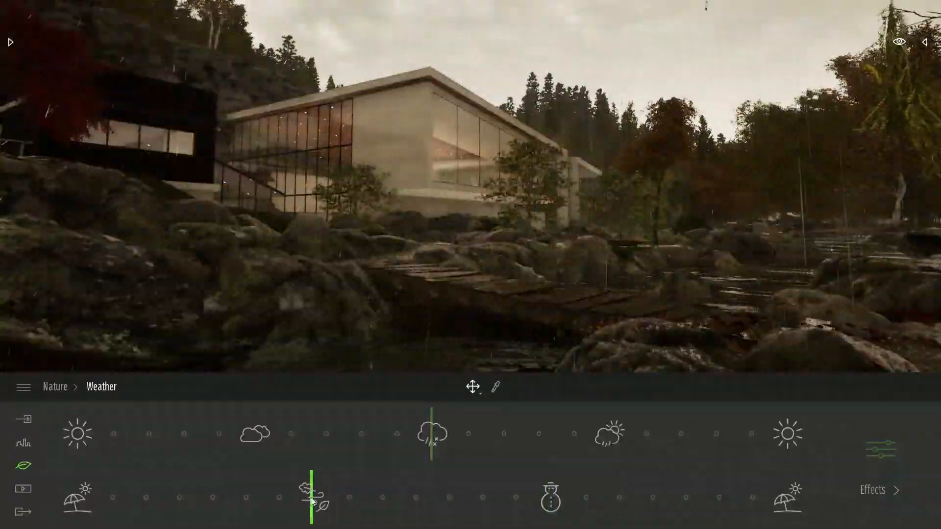
pyautogui.moveTo(577, 255); pyautogui.dragTo(681, 285, button='right')
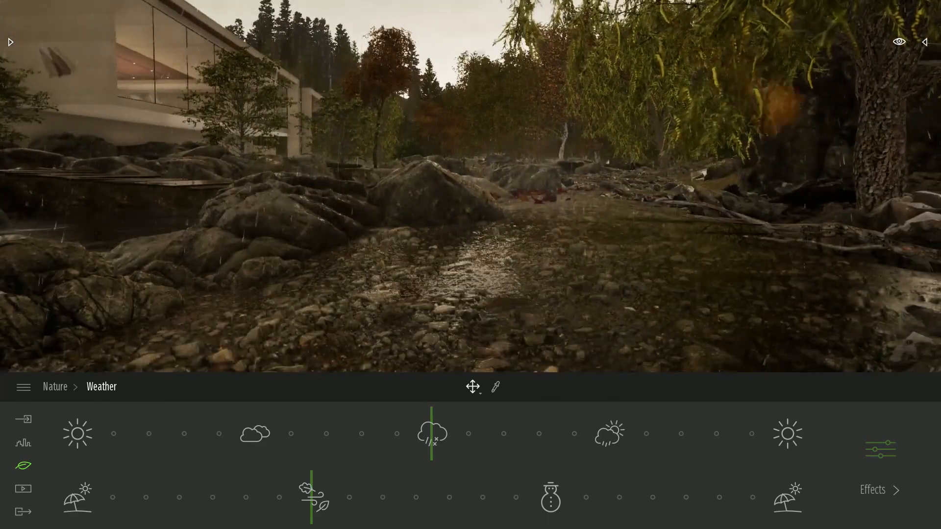
pyautogui.press('w')
pyautogui.moveTo(681, 284); pyautogui.dragTo(507, 265, button='right')
pyautogui.press('w')
pyautogui.press('w')
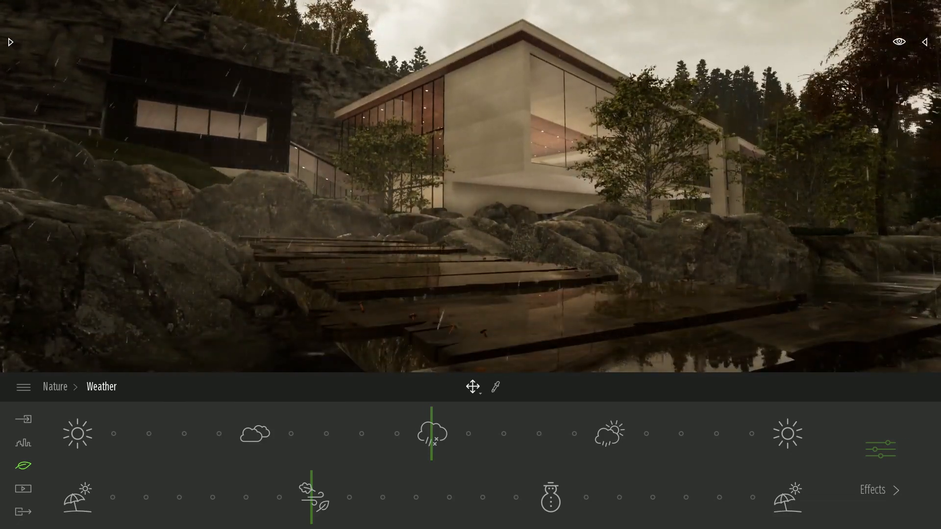
# - Set the weather to partly sunny, between clear and cloudy, and frame the house with the wooden footbridge in front
pyautogui.press('w')
pyautogui.moveTo(358, 434); pyautogui.dragTo(179, 425)
pyautogui.press('w')
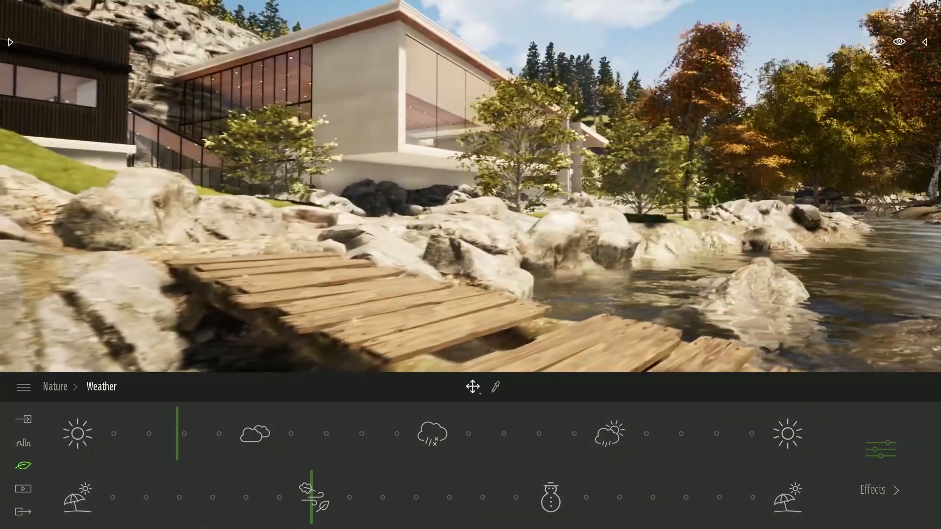
pyautogui.press('w')
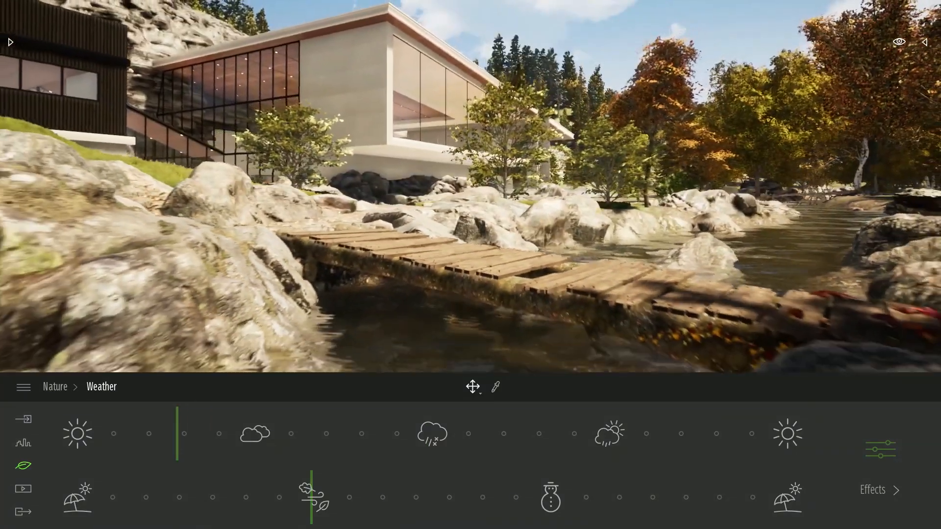
pyautogui.press('s')
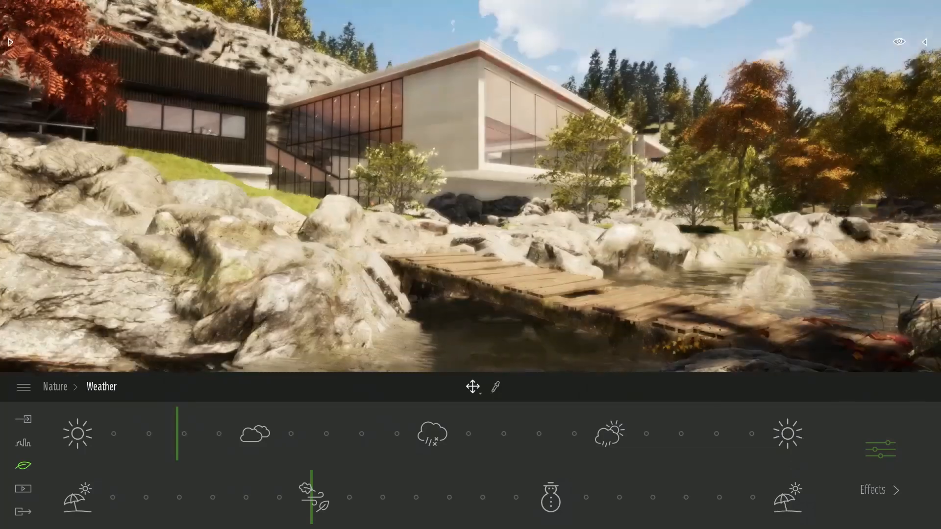
pyautogui.press('w')
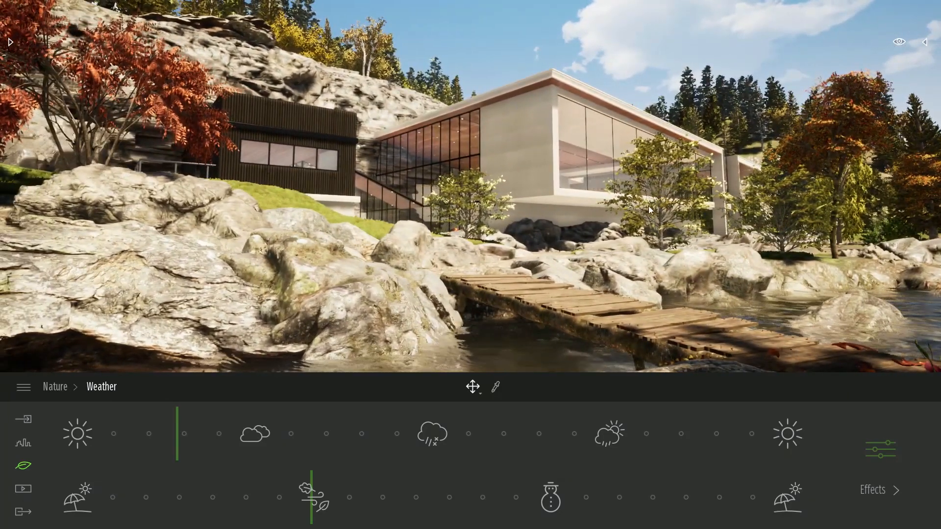
# - Create a new still image of the house with the wooden footbridge from the current view
pyautogui.click(27, 487)
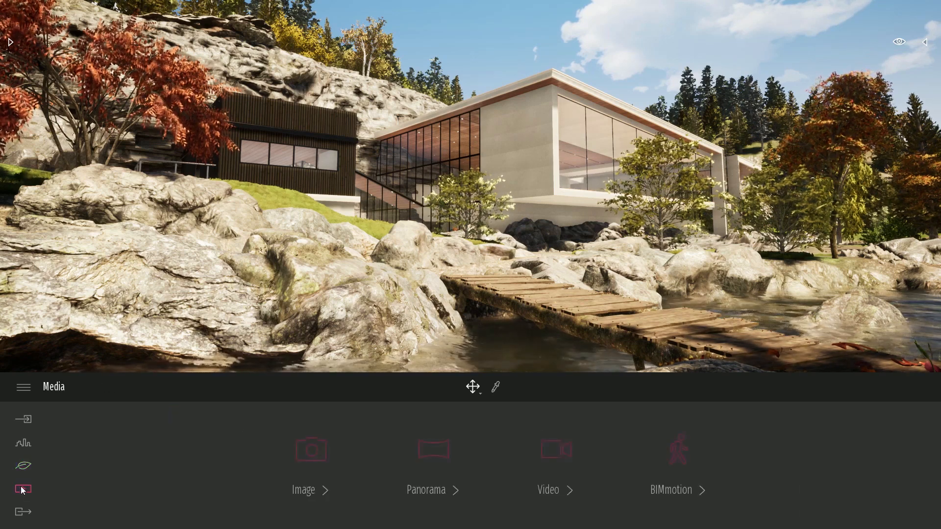
pyautogui.click(309, 465)
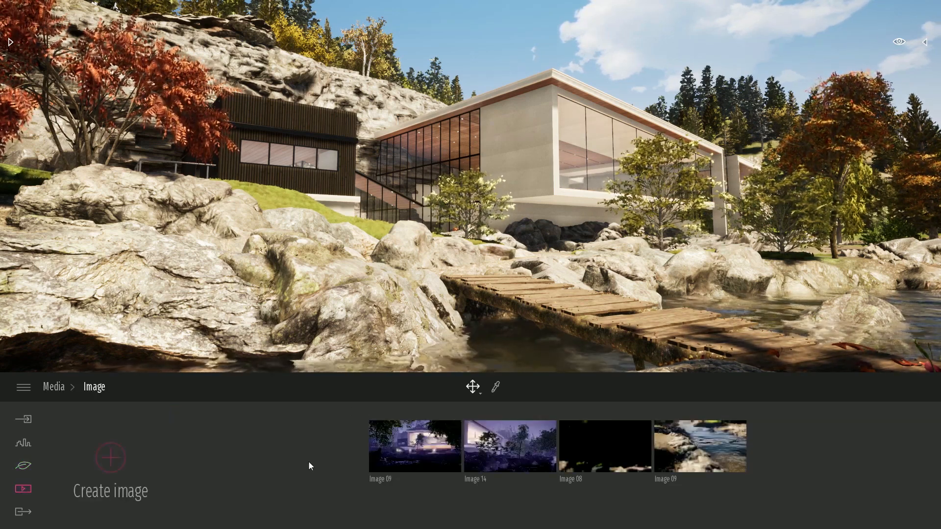
pyautogui.click(112, 458)
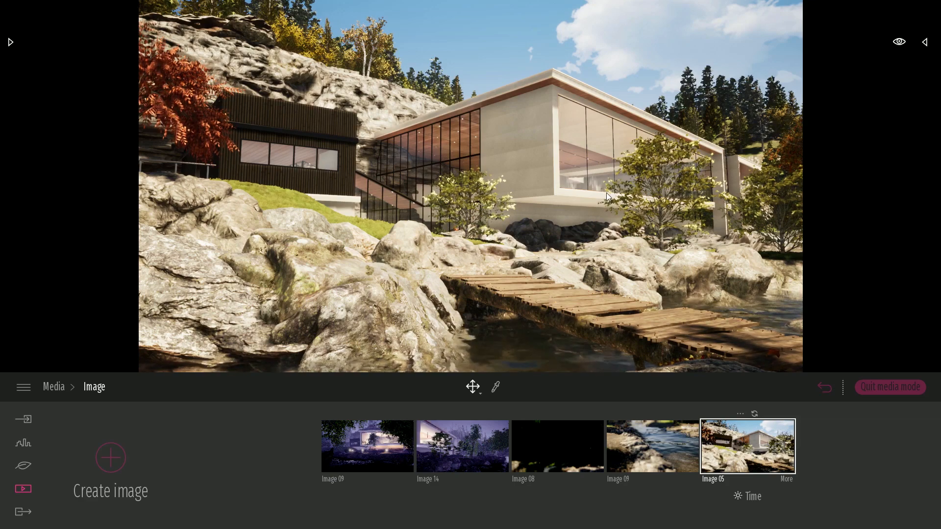
# - Reframe the new image lower over the water, update its stored view and adjust its time of day
pyautogui.moveTo(594, 196); pyautogui.dragTo(713, 306, button='right')
pyautogui.click(754, 415)
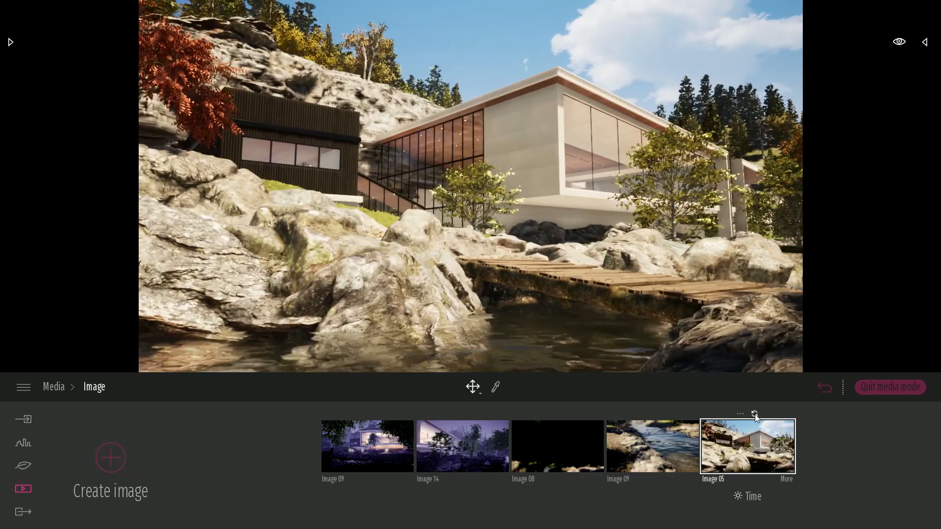
pyautogui.click(755, 499)
pyautogui.moveTo(746, 417)
pyautogui.mouseDown()
pyautogui.moveTo(746, 446)
pyautogui.moveTo(747, 421)
pyautogui.mouseUp()
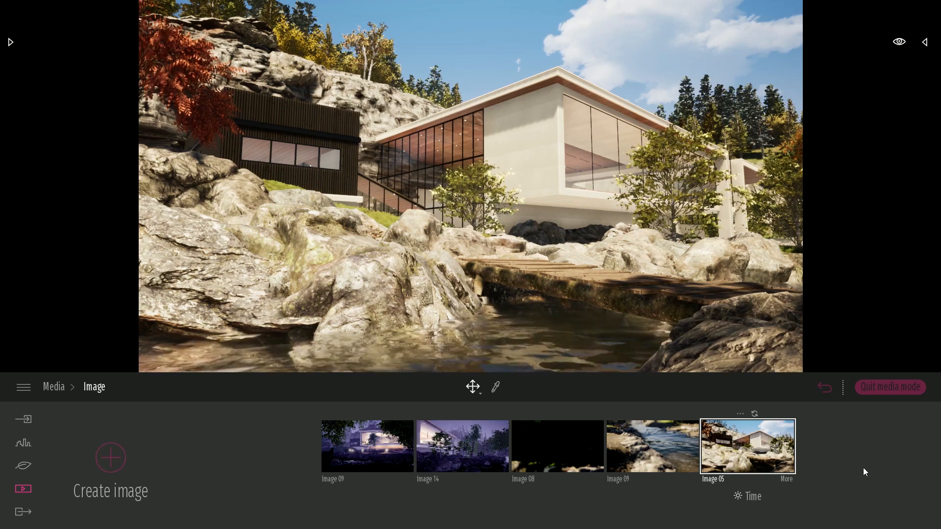
# - Turn on perspective correction for the new image and set its field of view to 50
pyautogui.click(787, 479)
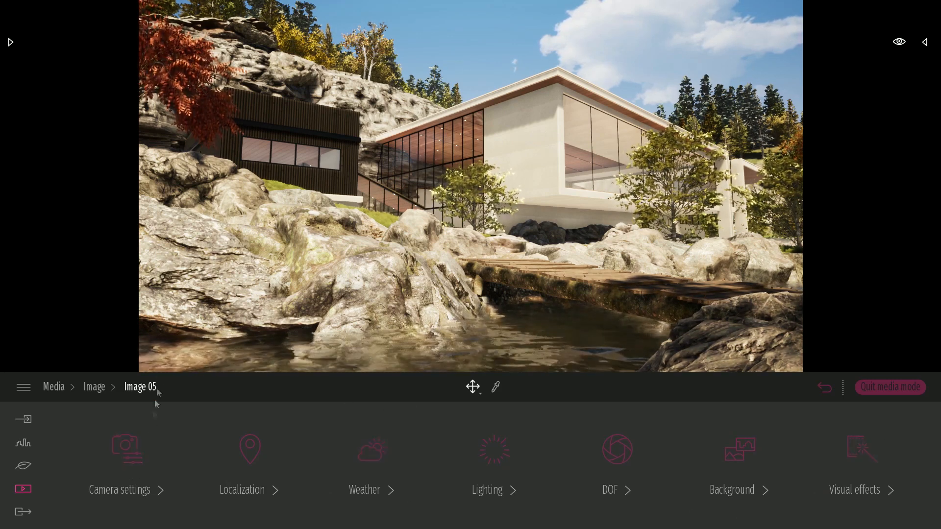
pyautogui.click(134, 454)
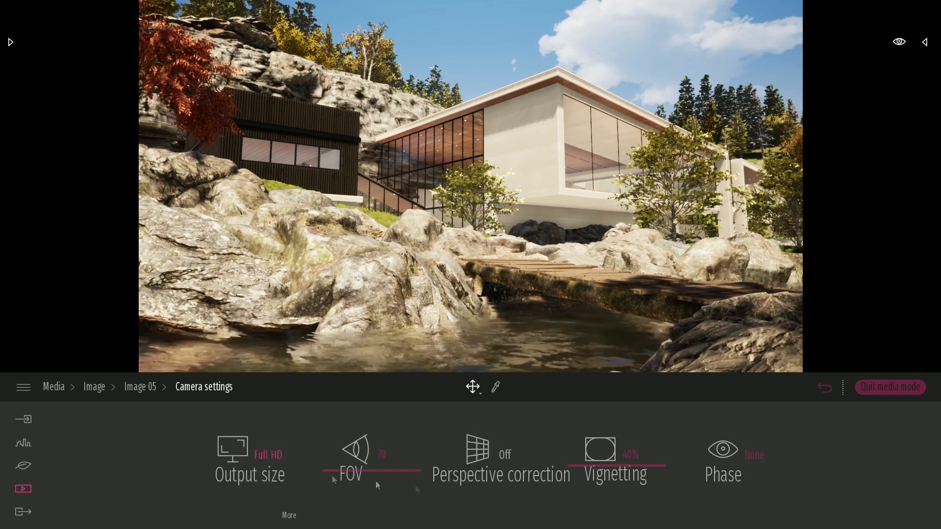
pyautogui.click(505, 455)
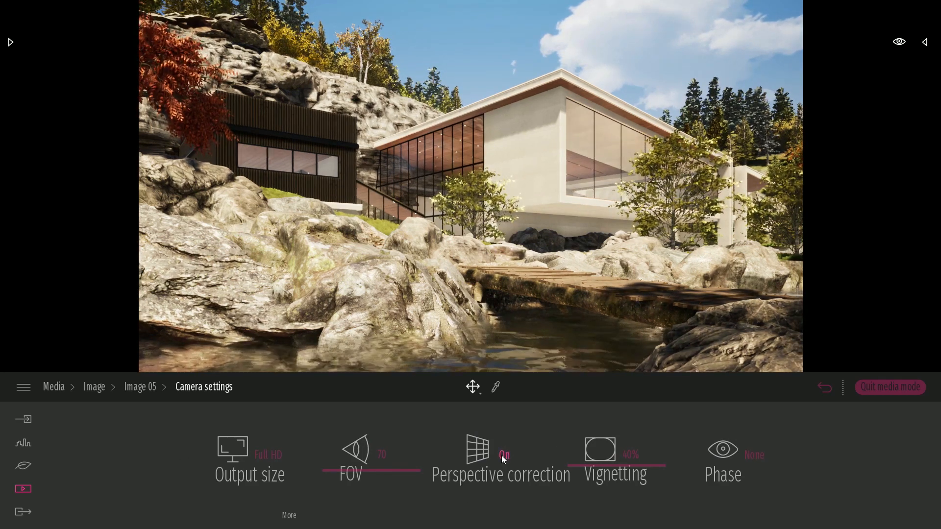
pyautogui.click(381, 454)
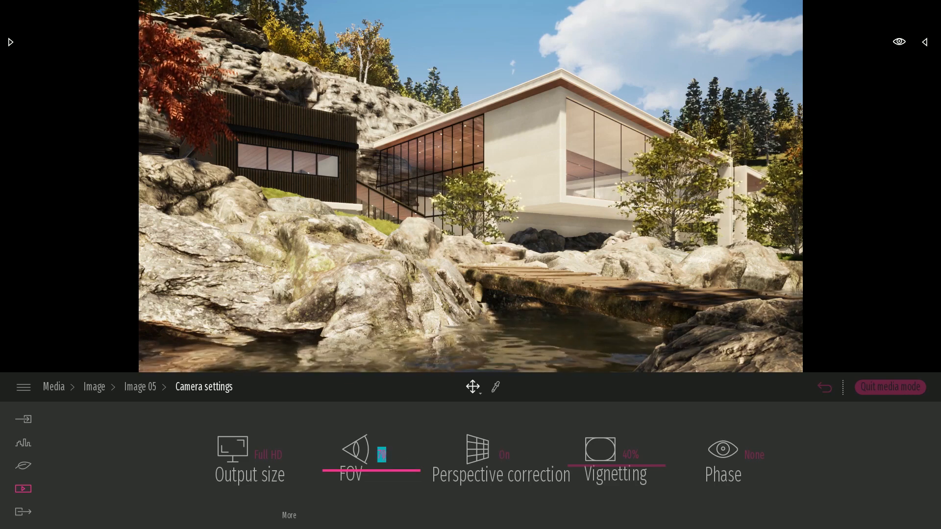
pyautogui.press('Return')
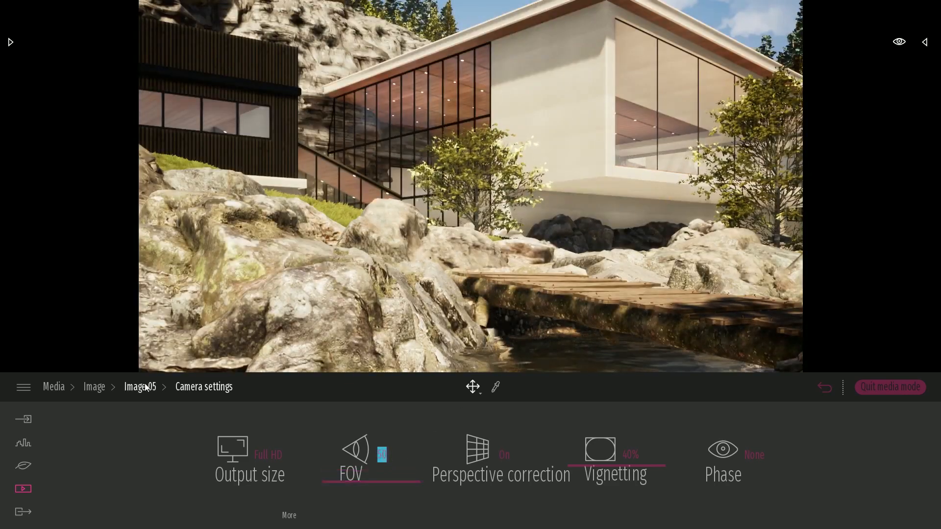
# - Return to the image list with the house reframed above the river and update the image's stored view
pyautogui.click(141, 387)
pyautogui.click(94, 387)
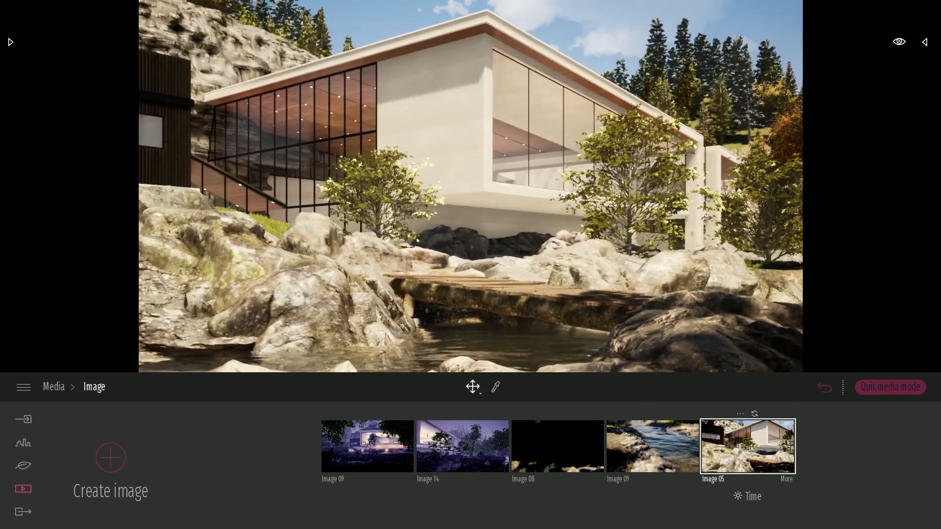
pyautogui.click(755, 415)
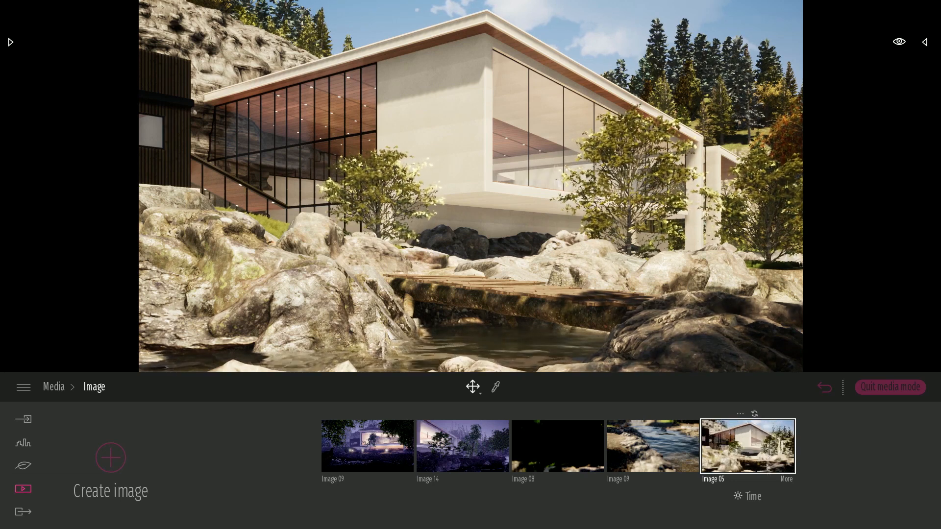
# - Set the image's output size to Full HD 1920x1080 and check its custom width and height settings
pyautogui.click(786, 480)
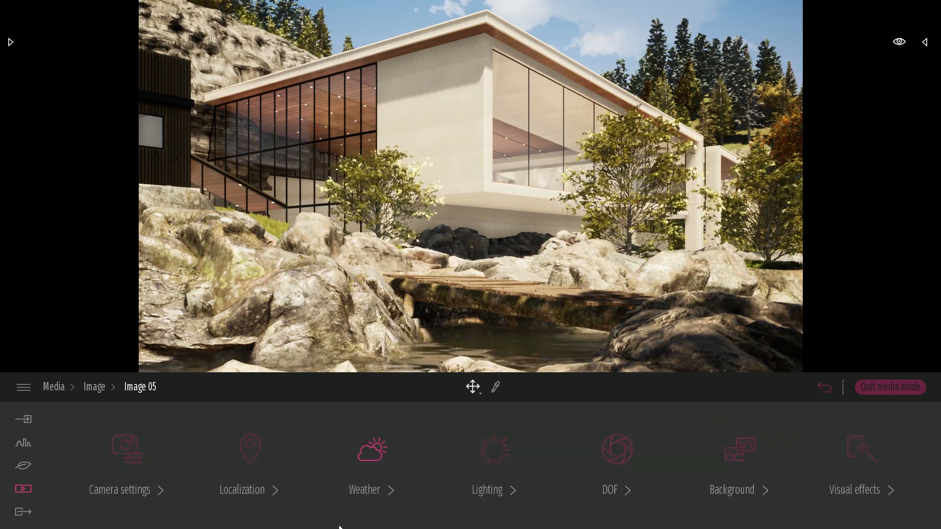
pyautogui.click(152, 455)
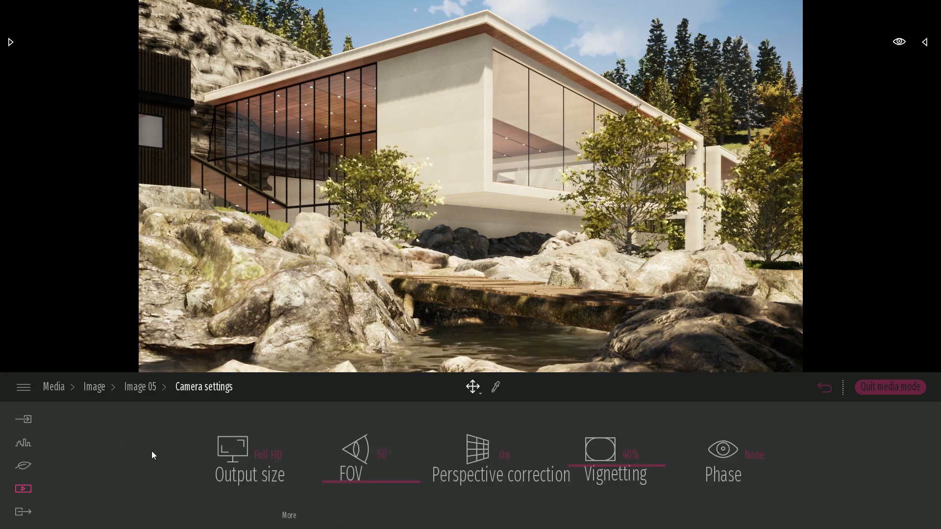
pyautogui.click(236, 459)
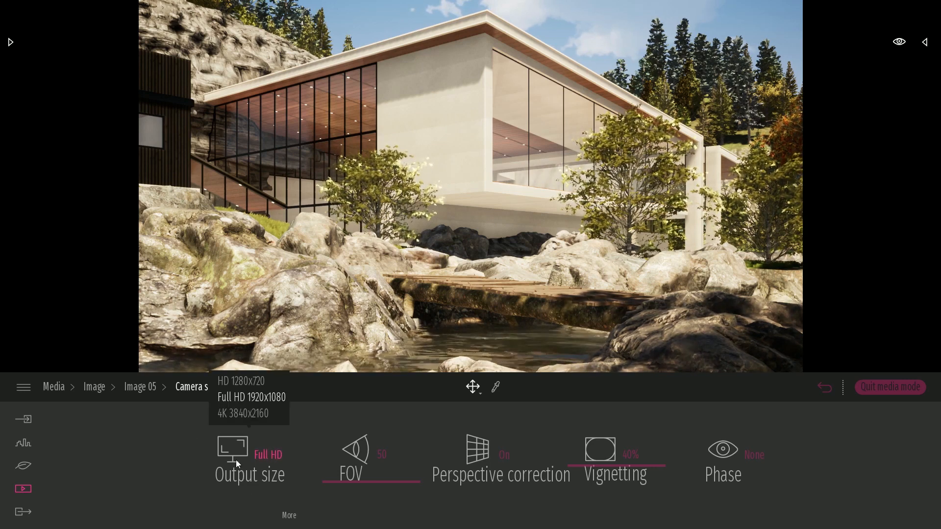
pyautogui.click(237, 397)
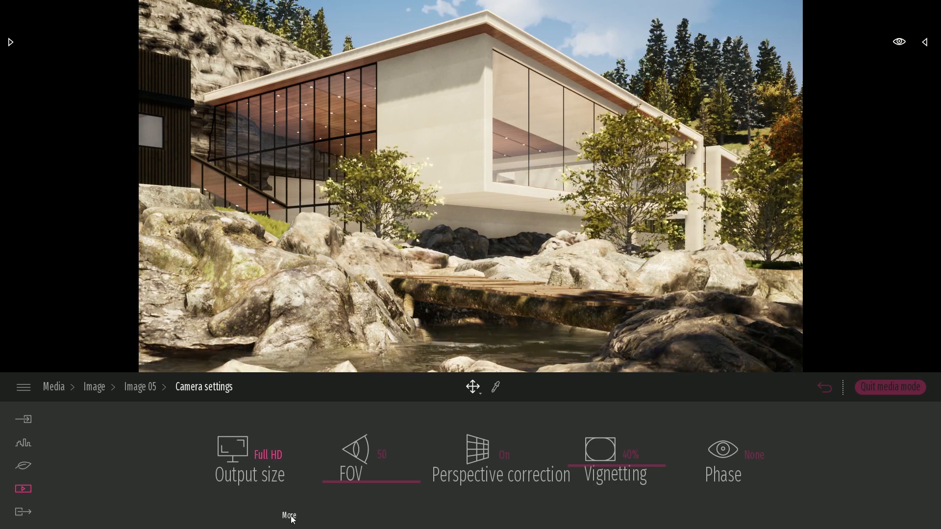
pyautogui.click(290, 516)
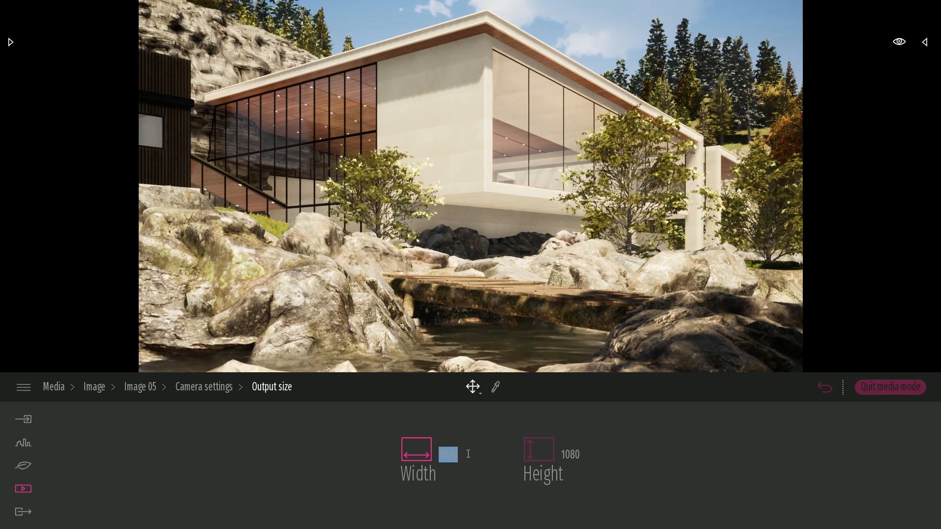
pyautogui.click(199, 390)
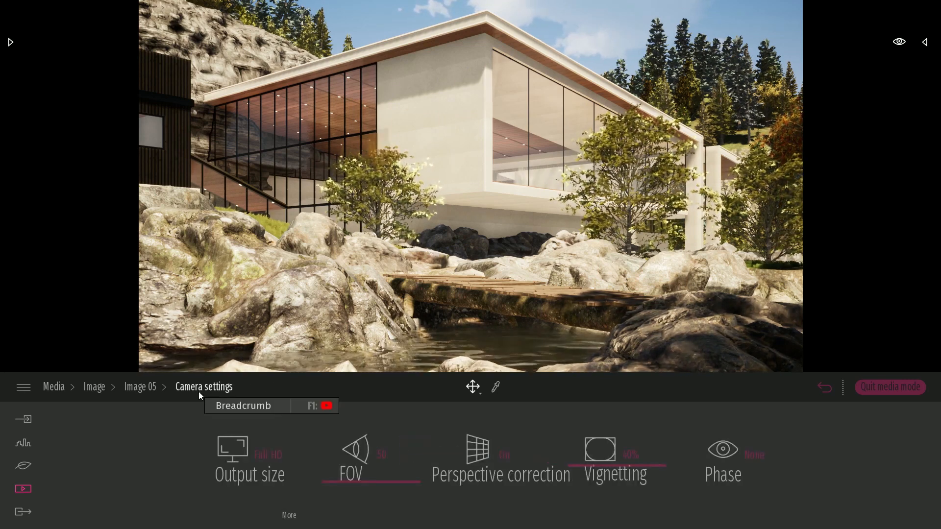
pyautogui.click(140, 388)
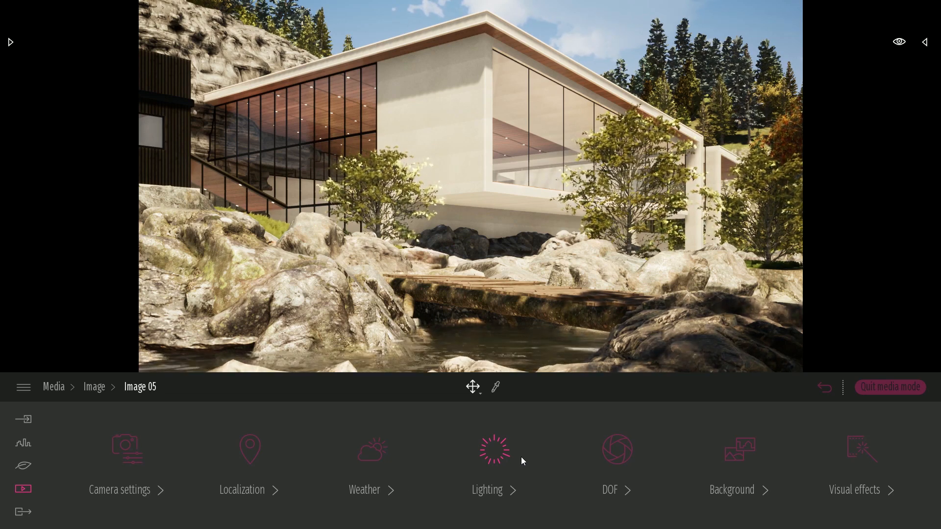
# - Try depth of field on the image with a radius and distance of 20 m, and turn it off again
pyautogui.click(610, 460)
pyautogui.click(358, 468)
pyautogui.moveTo(627, 459); pyautogui.dragTo(626, 484)
pyautogui.click(636, 458)
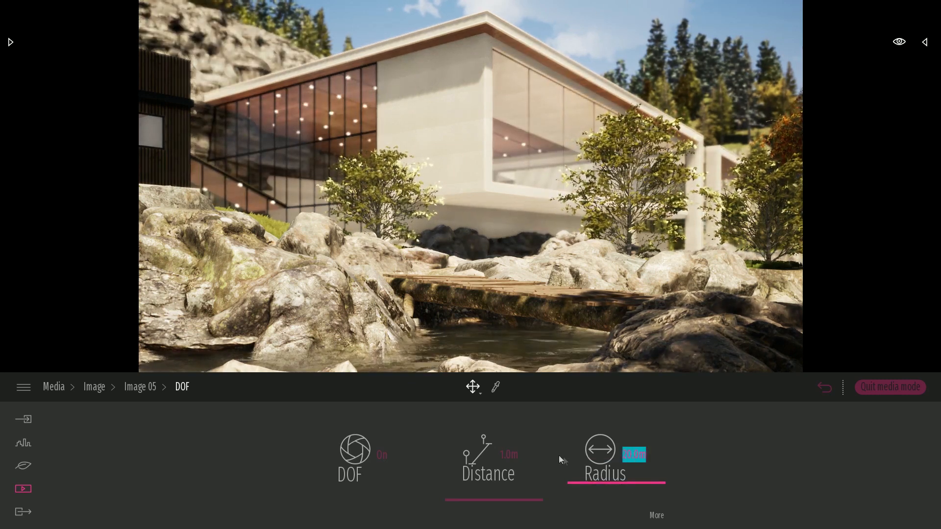
pyautogui.click(521, 456)
pyautogui.write('20')
pyautogui.press('Return')
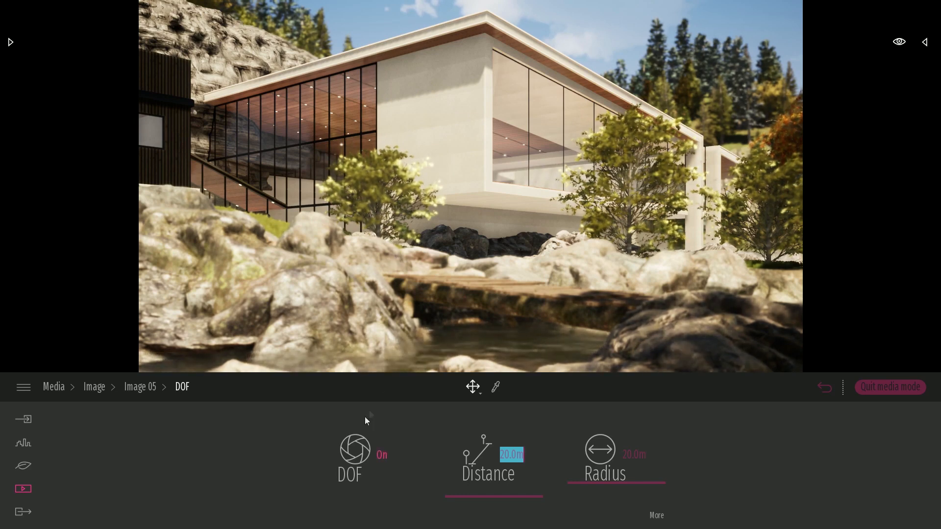
pyautogui.click(355, 449)
pyautogui.click(135, 387)
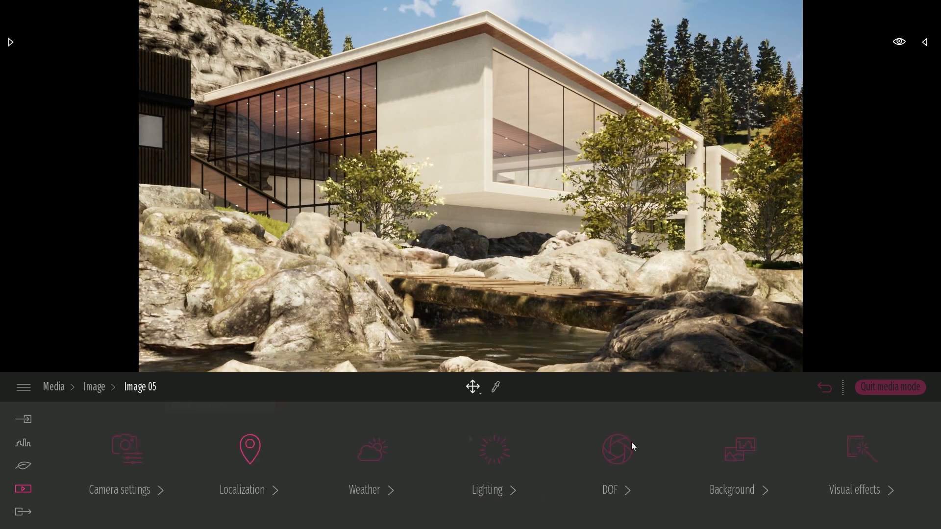
# - Try the Anso, Copper and ISM color gradient types on the image
pyautogui.click(853, 443)
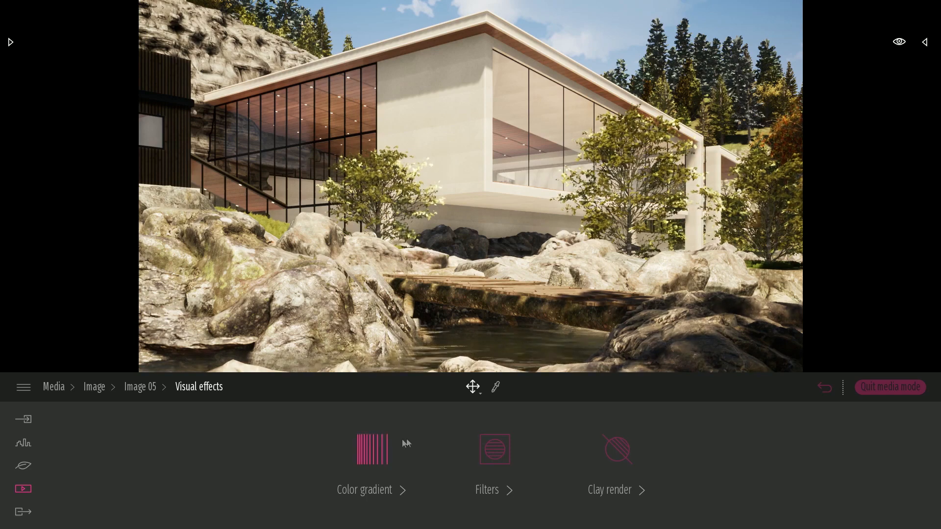
pyautogui.click(384, 441)
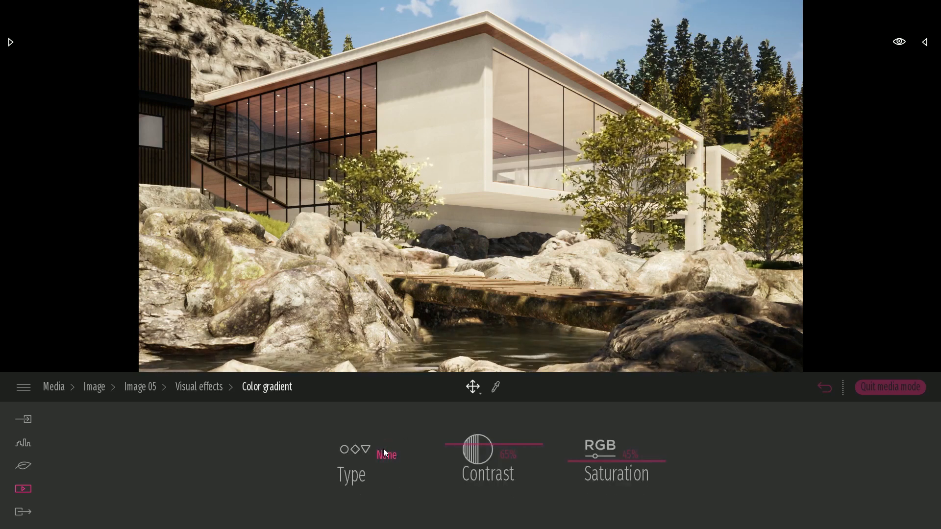
pyautogui.click(385, 452)
pyautogui.click(338, 328)
pyautogui.click(476, 340)
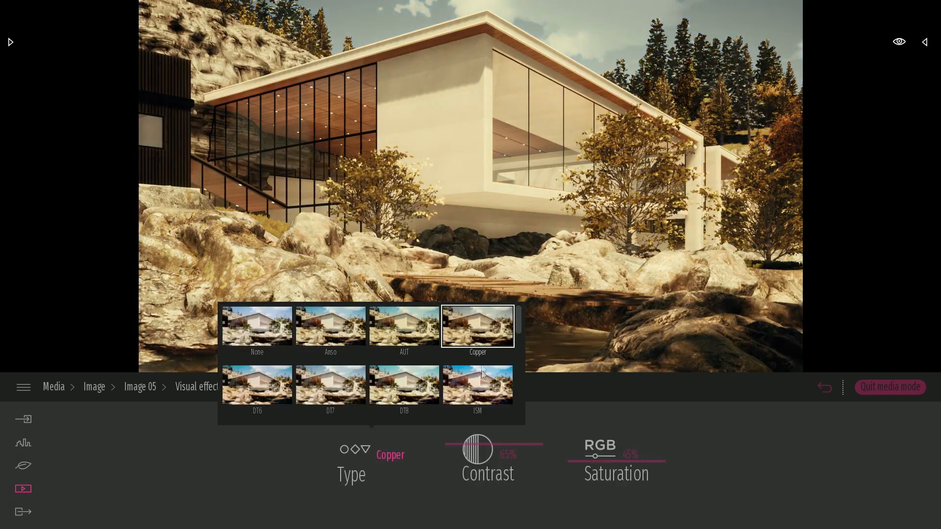
pyautogui.click(481, 386)
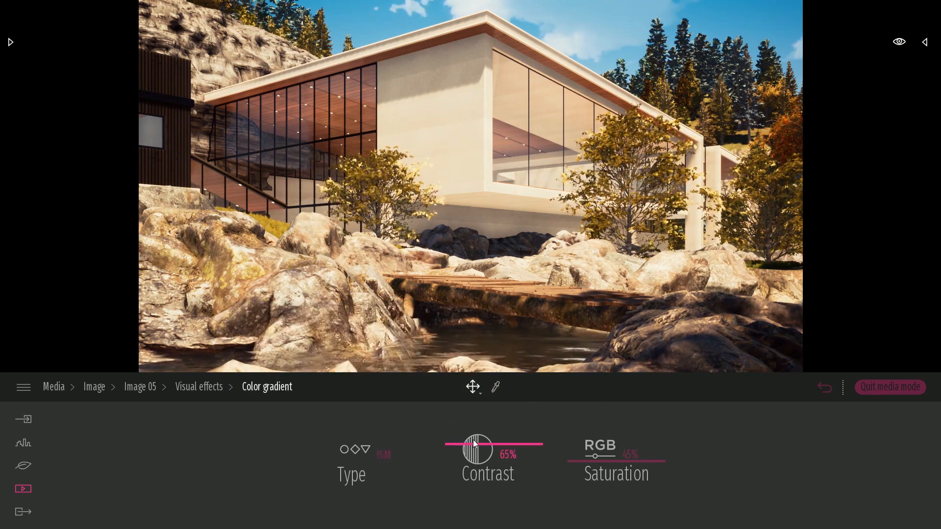
# - Set the color gradient's contrast to 70% and saturation to 51%, and reset the gradient type to None
pyautogui.moveTo(465, 443)
pyautogui.mouseDown()
pyautogui.moveTo(466, 426)
pyautogui.moveTo(469, 439)
pyautogui.mouseUp()
pyautogui.moveTo(576, 461)
pyautogui.mouseDown()
pyautogui.moveTo(581, 443)
pyautogui.moveTo(584, 456)
pyautogui.mouseUp()
pyautogui.click(354, 450)
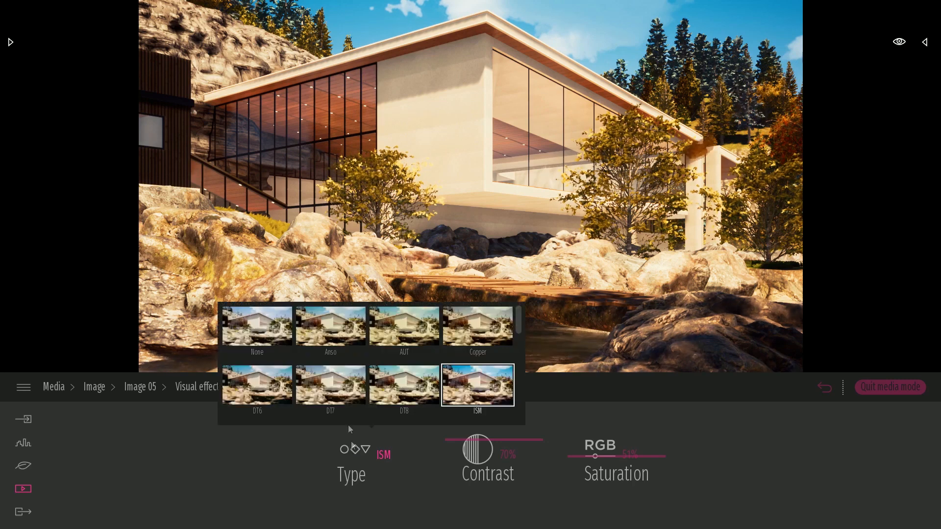
pyautogui.click(272, 333)
pyautogui.click(209, 389)
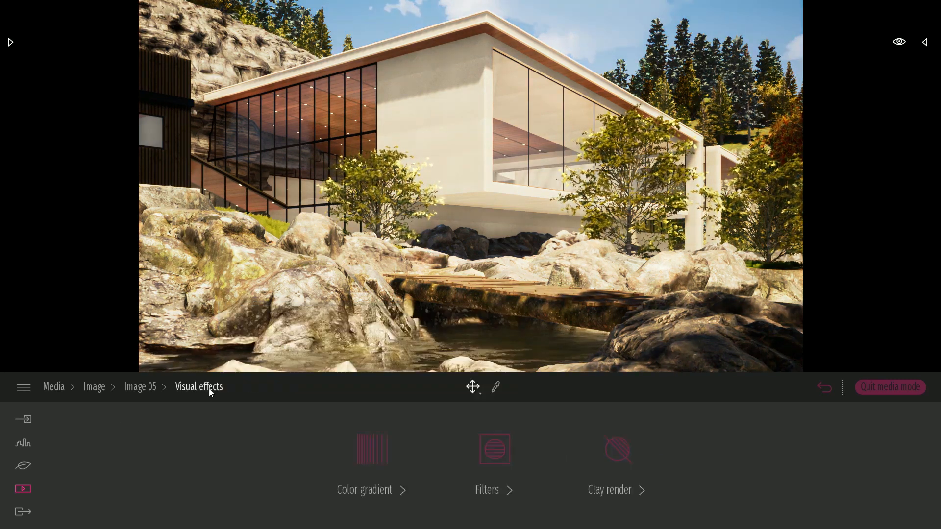
# - Try the Blueprint 1, Line Heavy, Line Light and Hatching filters on the image, and reset the filter to None
pyautogui.click(503, 447)
pyautogui.click(504, 447)
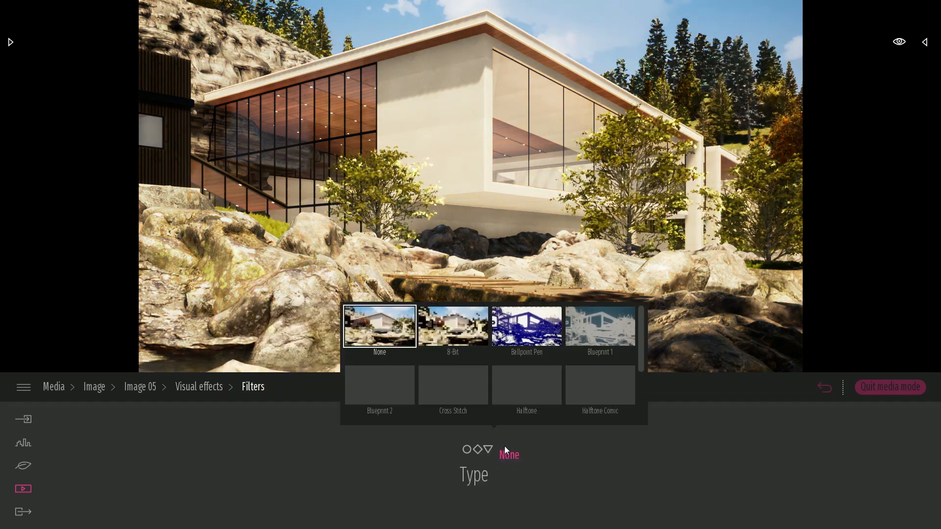
pyautogui.click(622, 330)
pyautogui.scroll(-2, 580, 357)
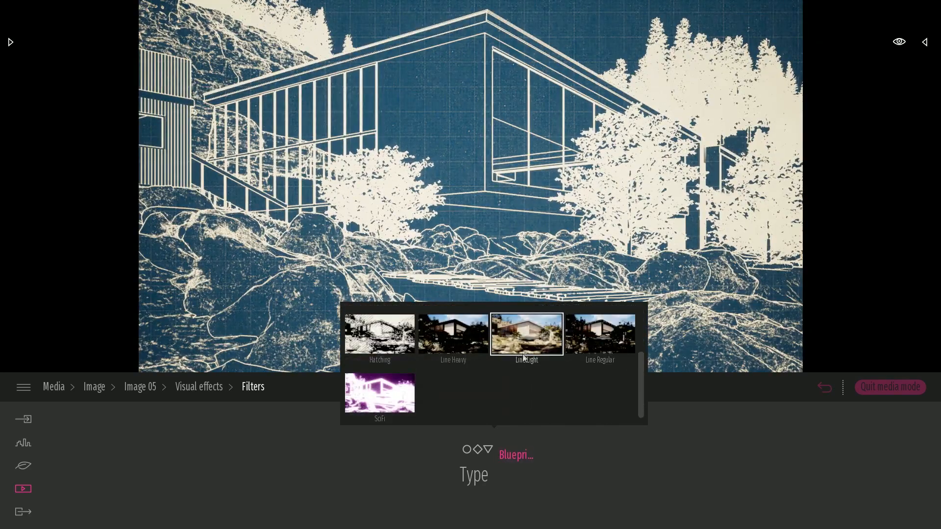
pyautogui.click(476, 343)
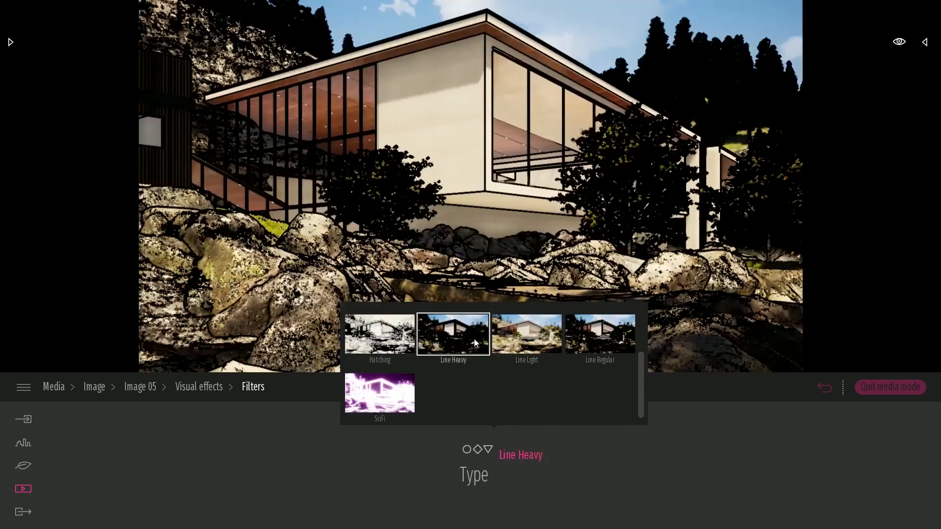
pyautogui.click(545, 343)
pyautogui.click(387, 344)
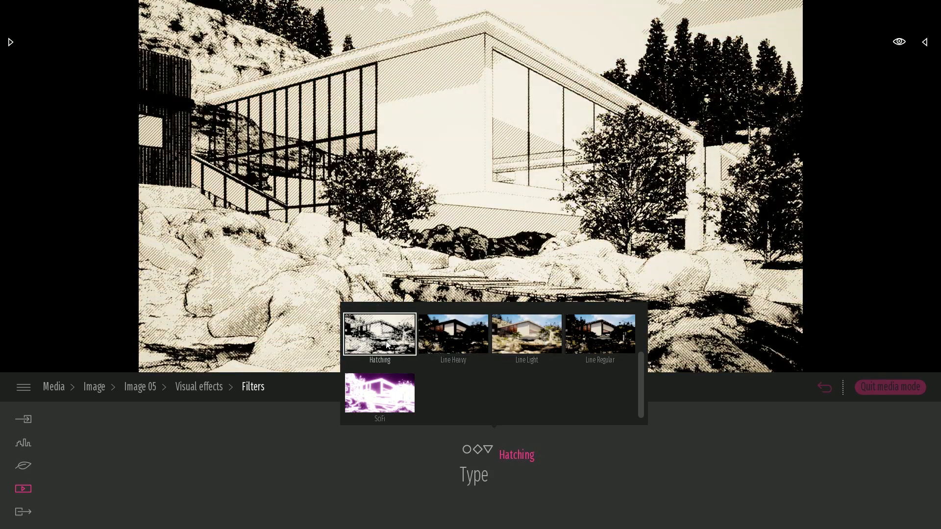
pyautogui.click(483, 463)
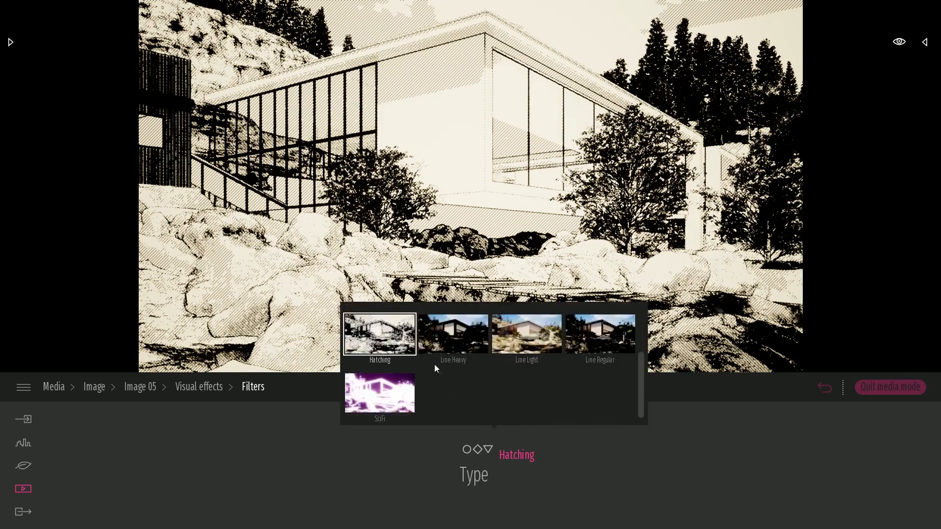
pyautogui.click(381, 346)
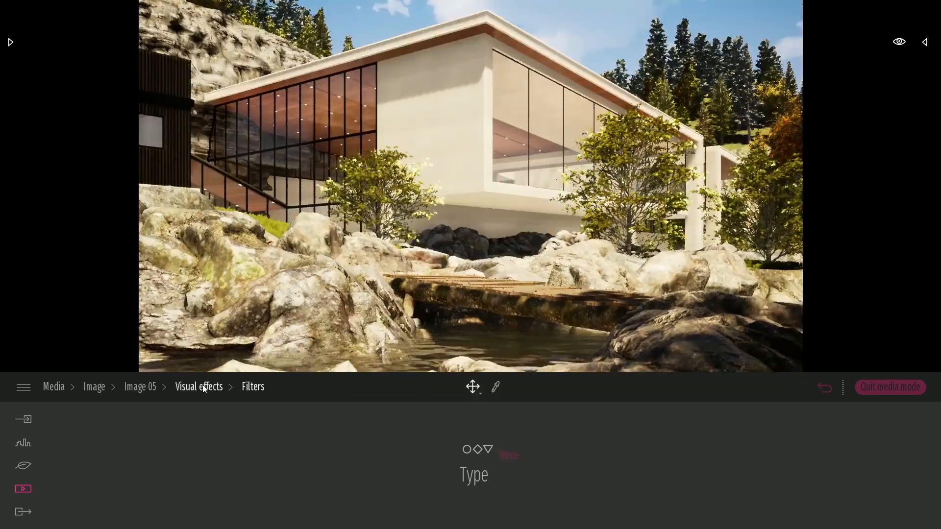
# - Enable the clay render effect on Image 05 with the neutral grey color 7E7C7E and 78% translucency
pyautogui.click(199, 386)
pyautogui.click(630, 459)
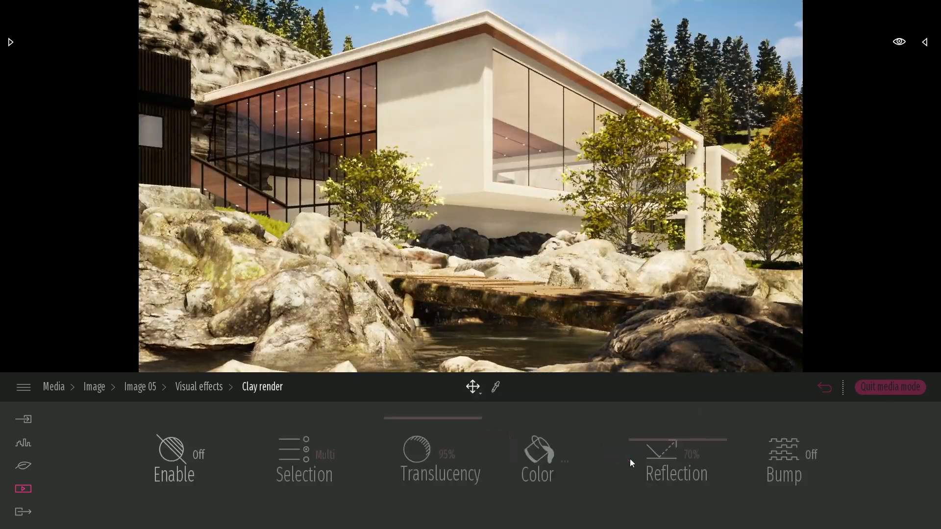
pyautogui.click(167, 446)
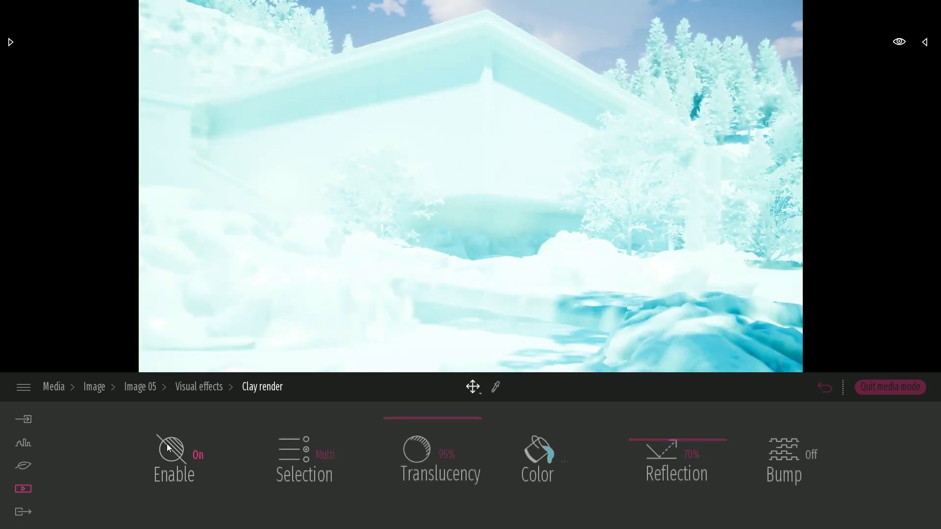
pyautogui.click(544, 457)
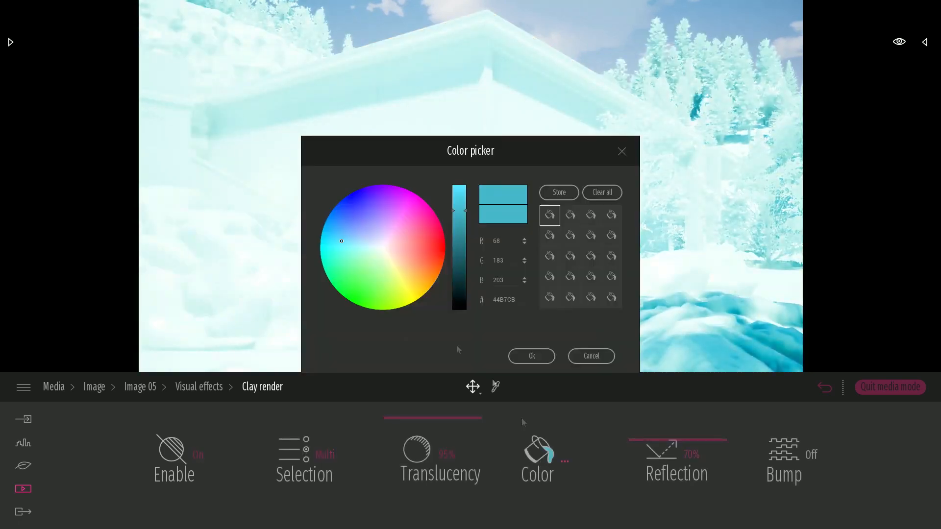
pyautogui.click(383, 246)
pyautogui.moveTo(466, 218); pyautogui.dragTo(467, 249)
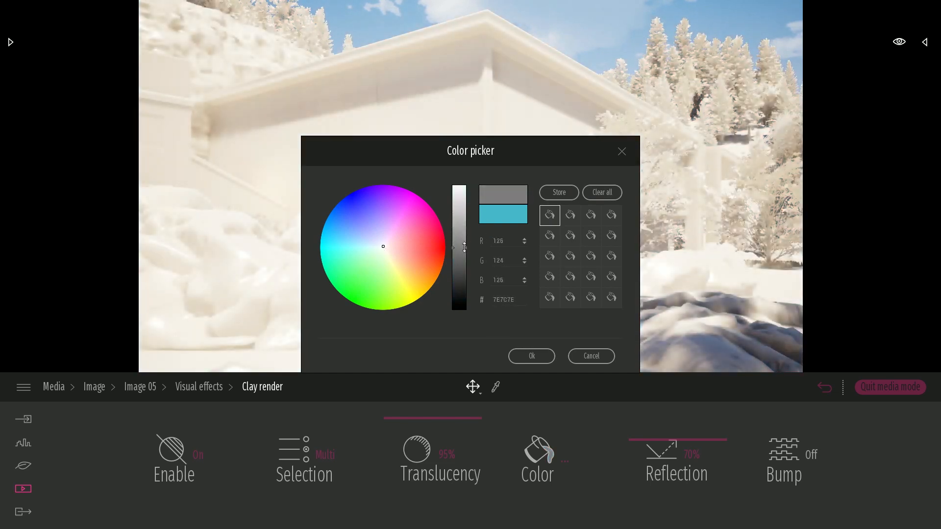
pyautogui.click(539, 355)
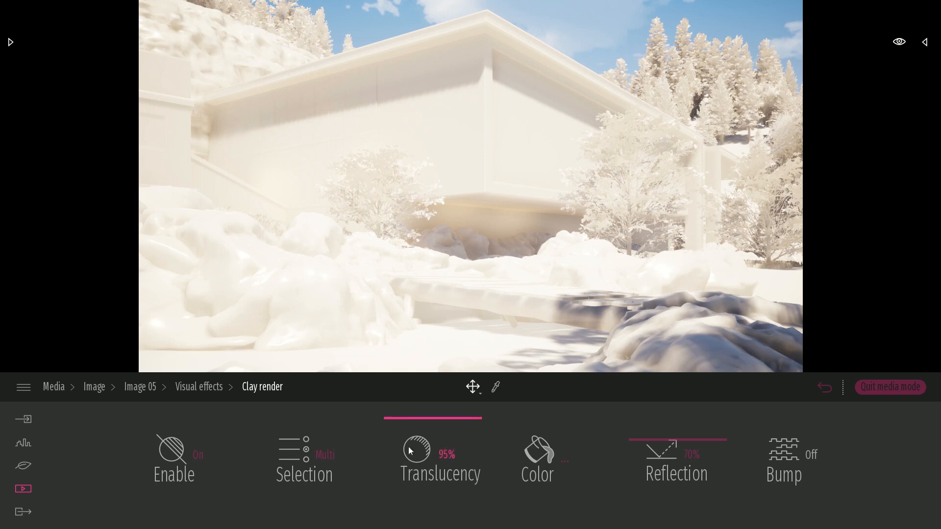
pyautogui.moveTo(406, 421)
pyautogui.mouseDown()
pyautogui.moveTo(415, 451)
pyautogui.moveTo(411, 433)
pyautogui.mouseUp()
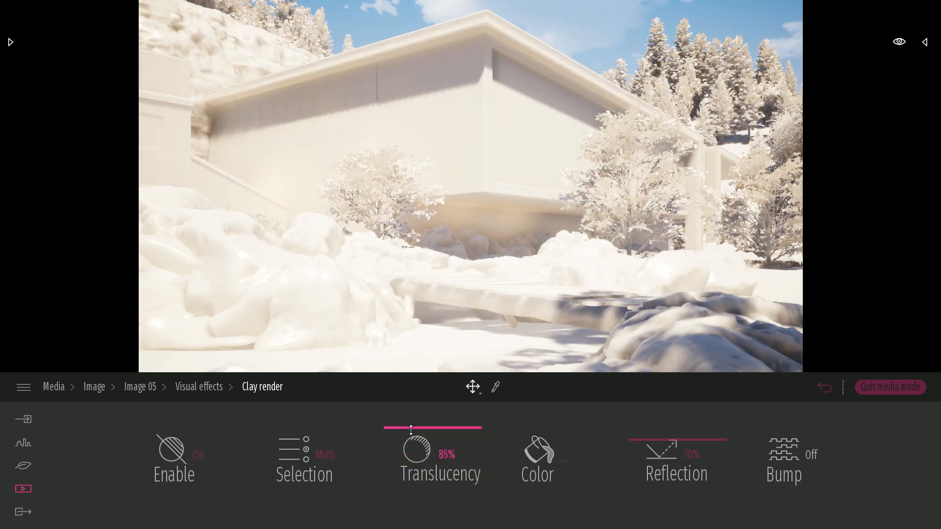
# - Exclude glass and water from the clay render selection, and try excluding vegetation as well
pyautogui.click(319, 454)
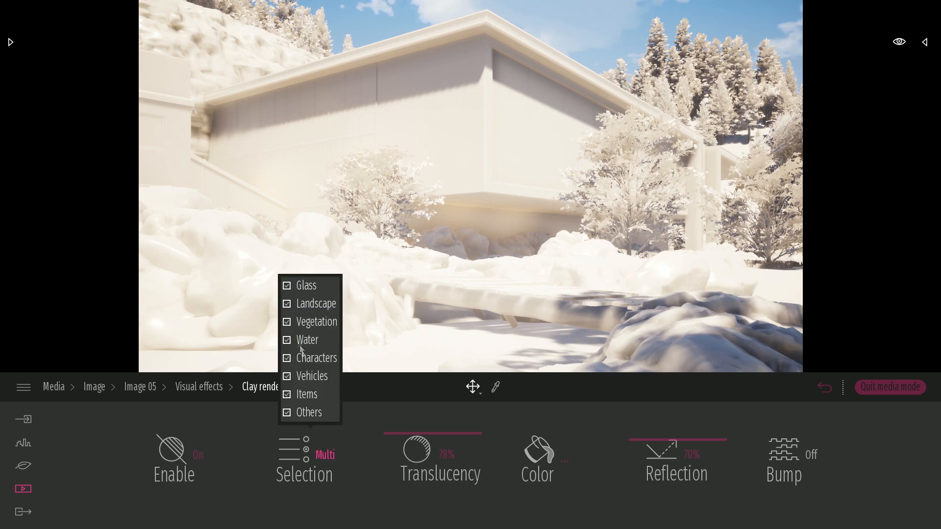
pyautogui.click(306, 286)
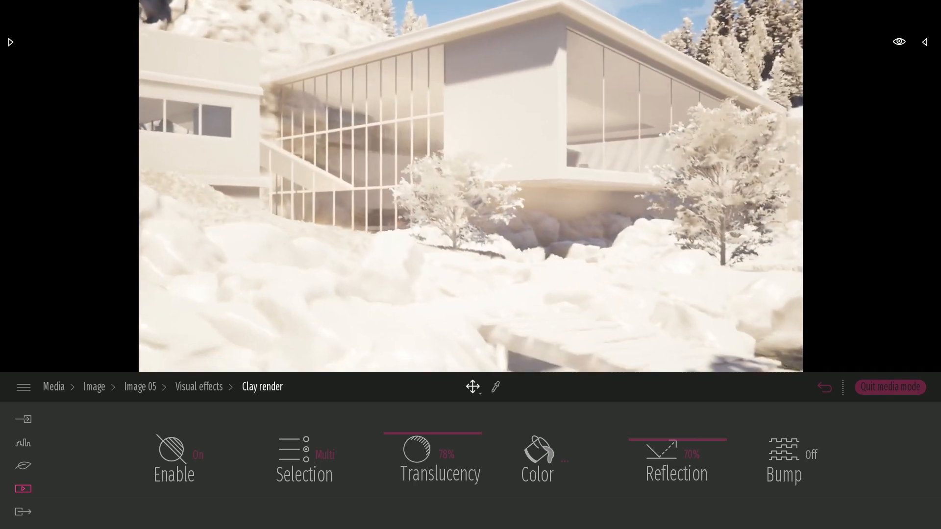
pyautogui.click(322, 443)
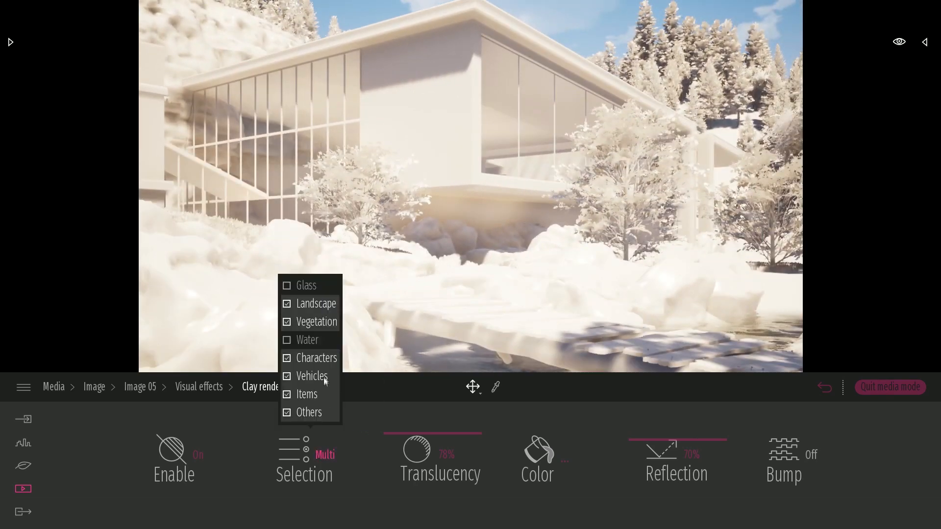
pyautogui.click(312, 321)
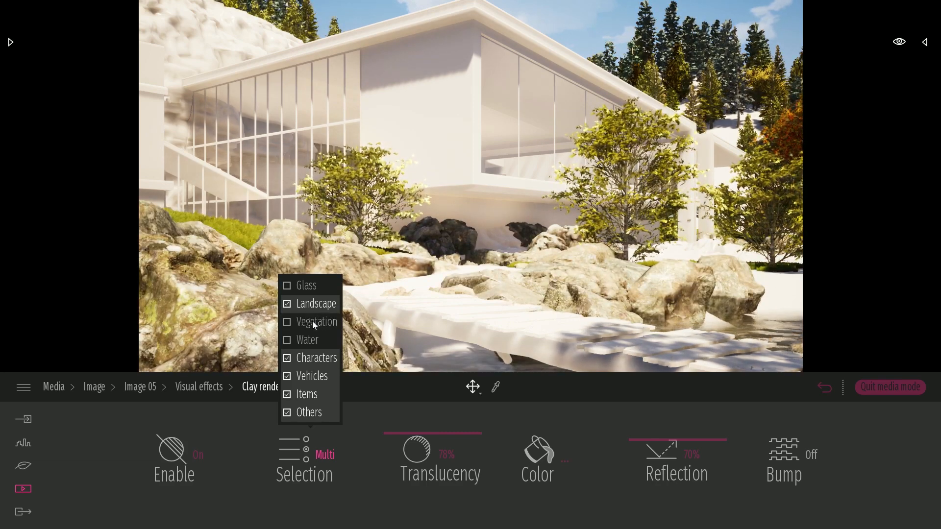
pyautogui.click(313, 322)
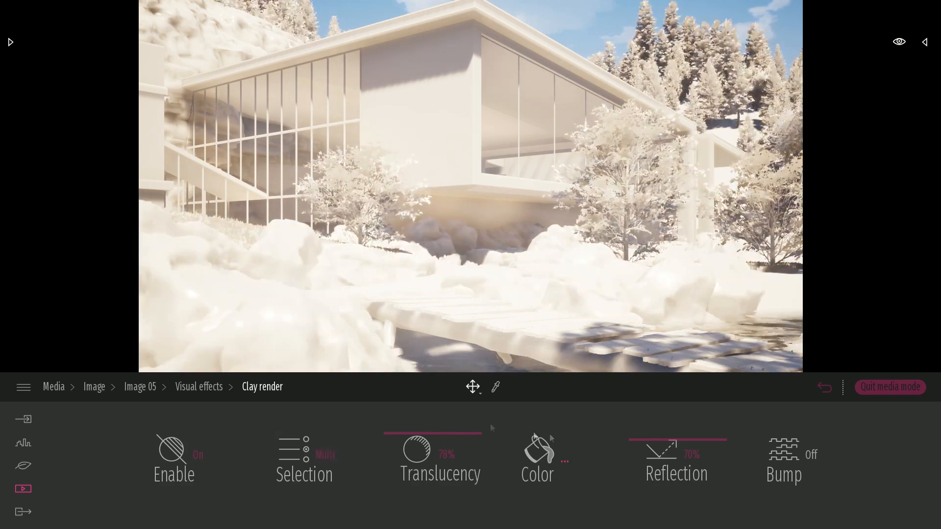
# - Turn the clay render off and return to the list of created images
pyautogui.click(178, 459)
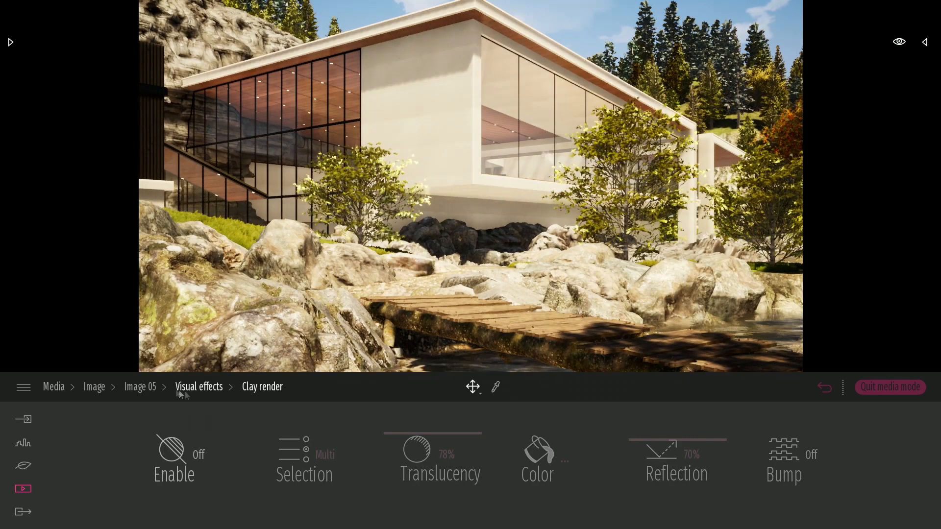
pyautogui.click(166, 392)
pyautogui.click(98, 394)
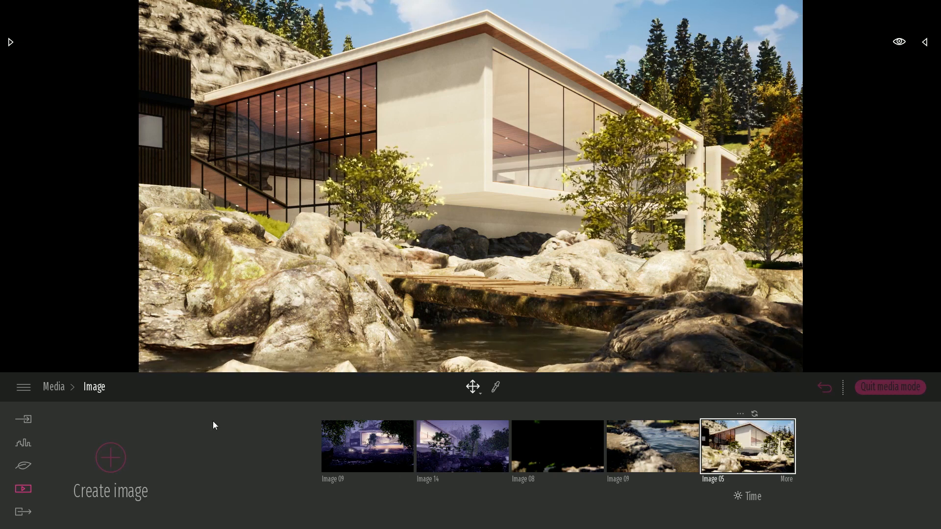
# - Export Image 05 to the desktop folder (Bureau)
pyautogui.click(22, 513)
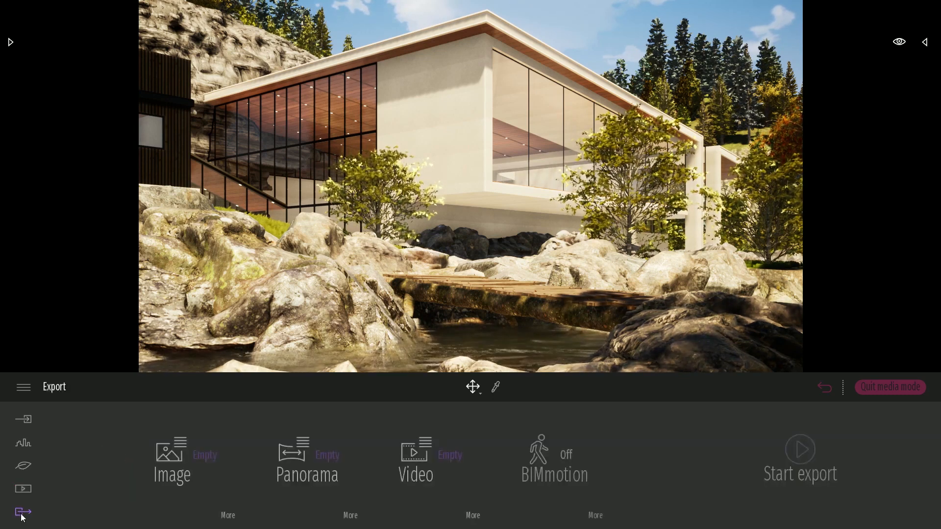
pyautogui.click(168, 447)
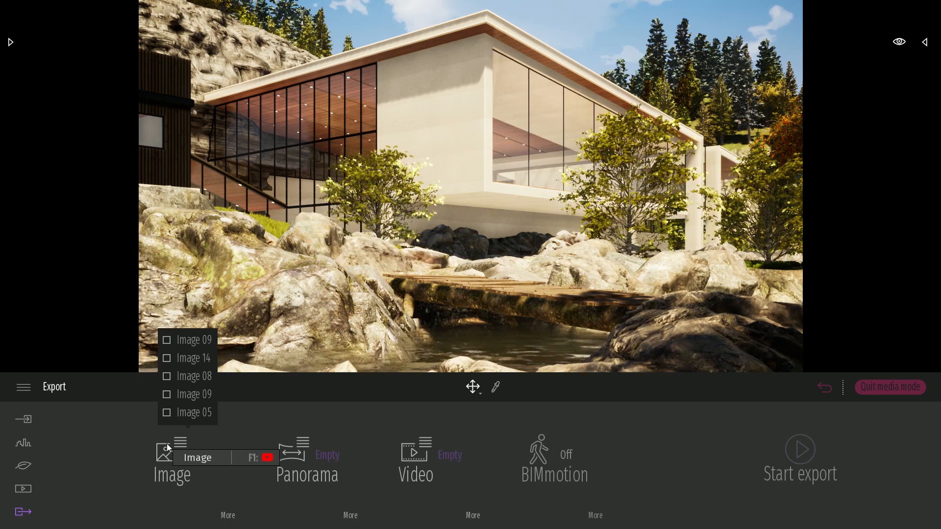
pyautogui.click(181, 415)
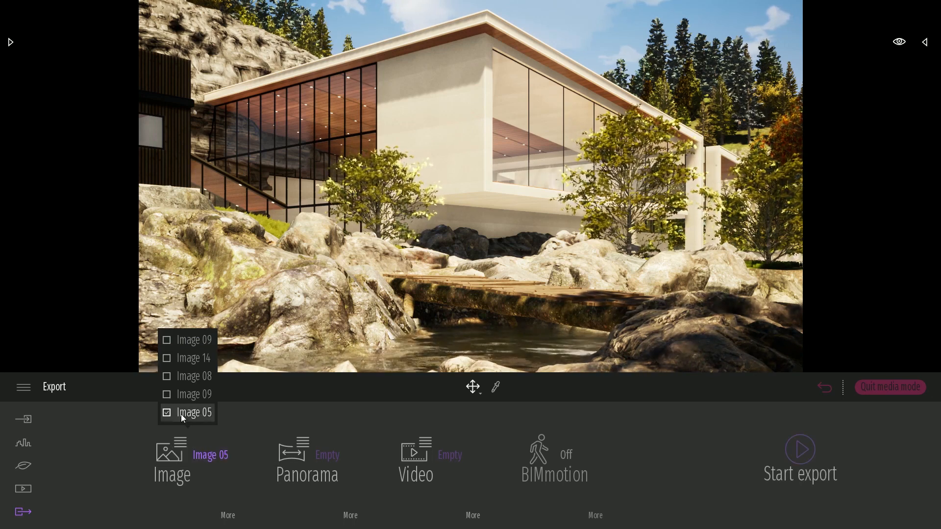
pyautogui.click(800, 436)
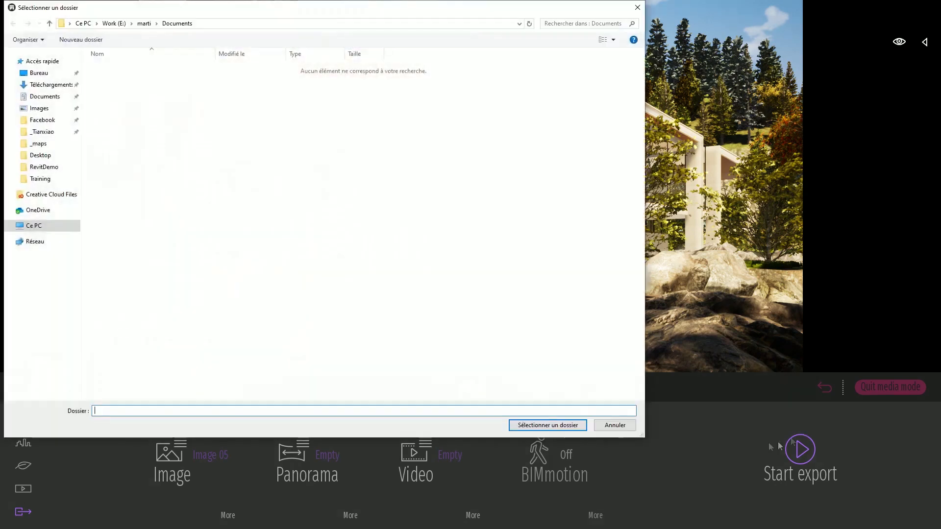
pyautogui.click(58, 73)
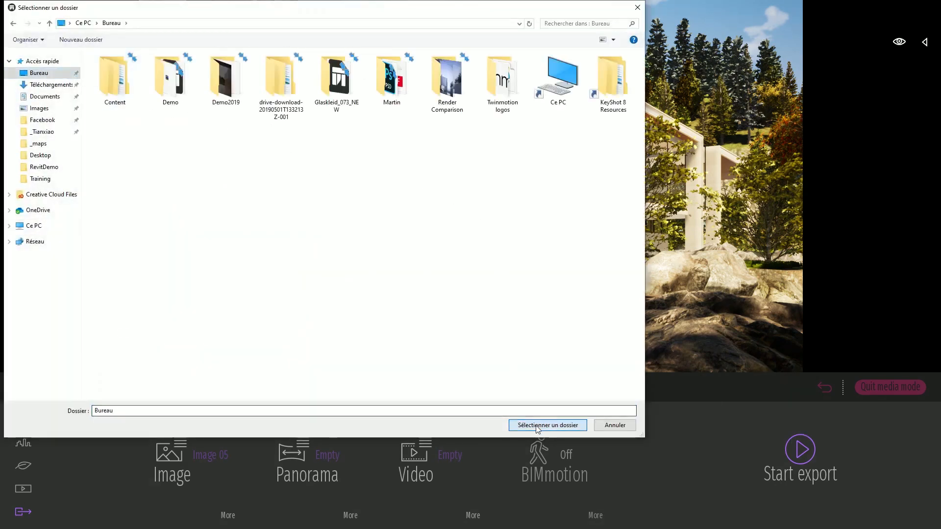
pyautogui.click(536, 425)
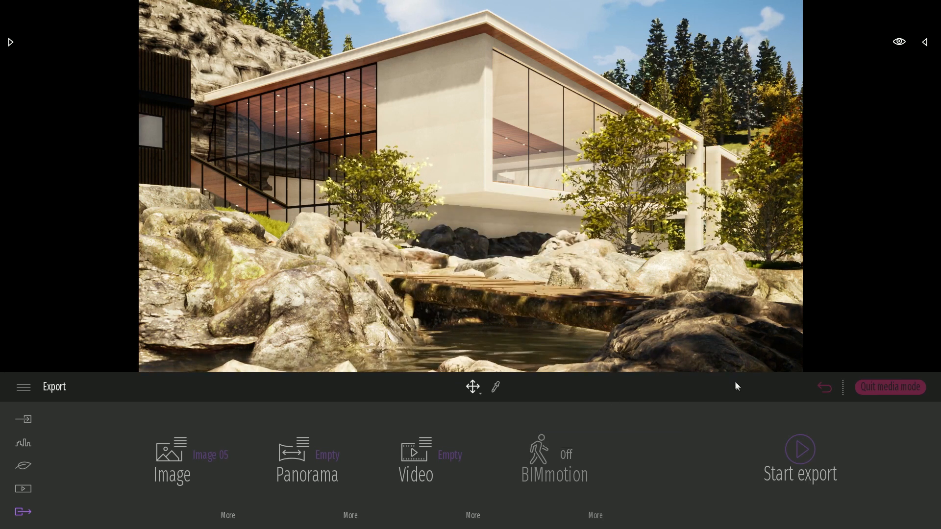
# - View the exported Image 05.png in Photos and switch back to Twinmotion
pyautogui.moveTo(885, 8)
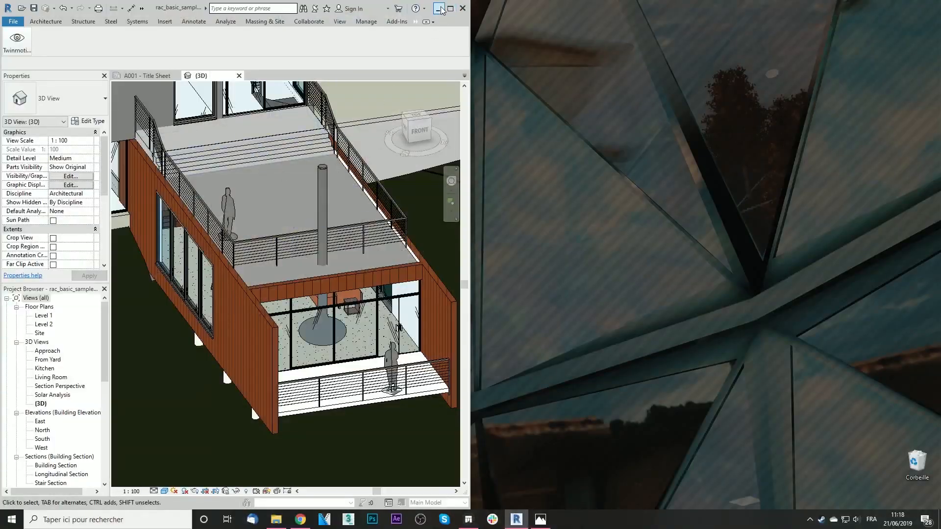
pyautogui.click(438, 8)
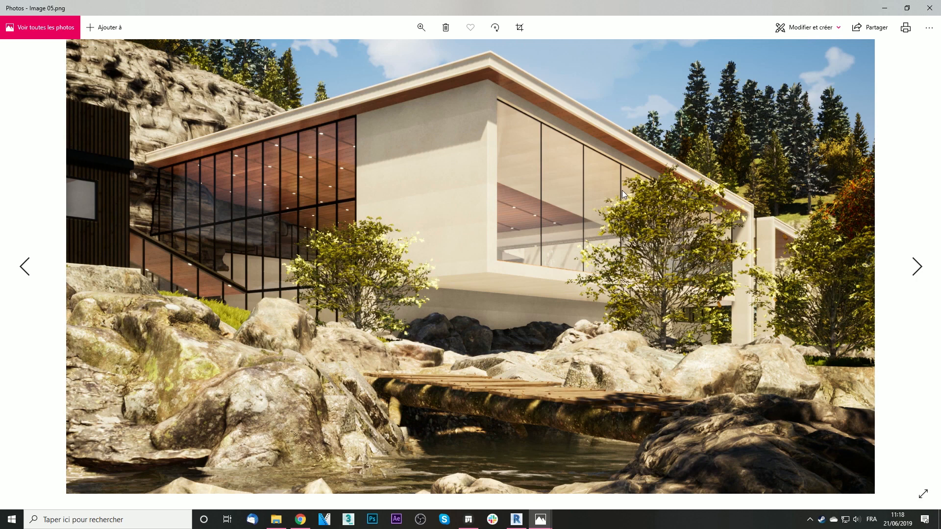
pyautogui.click(468, 520)
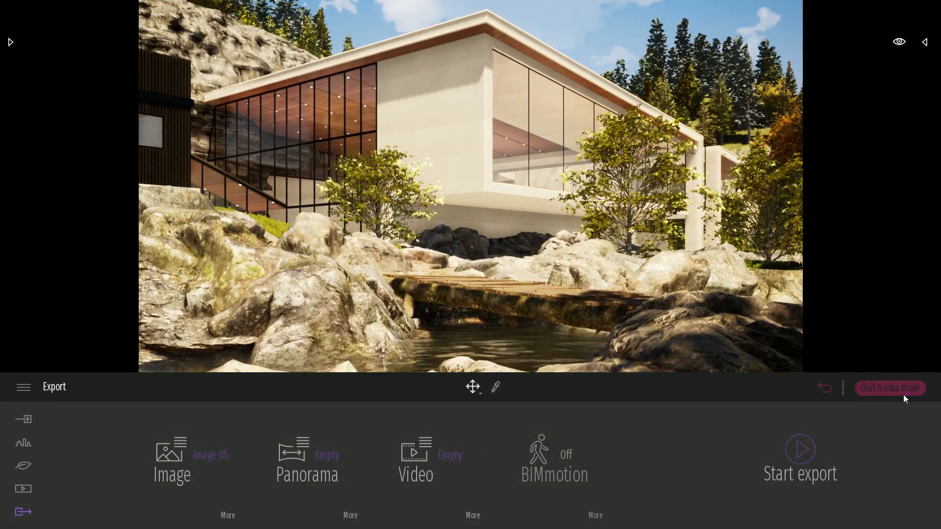
# - Quit media mode and create a BIMmotion start point from the current river view of the house
pyautogui.click(890, 387)
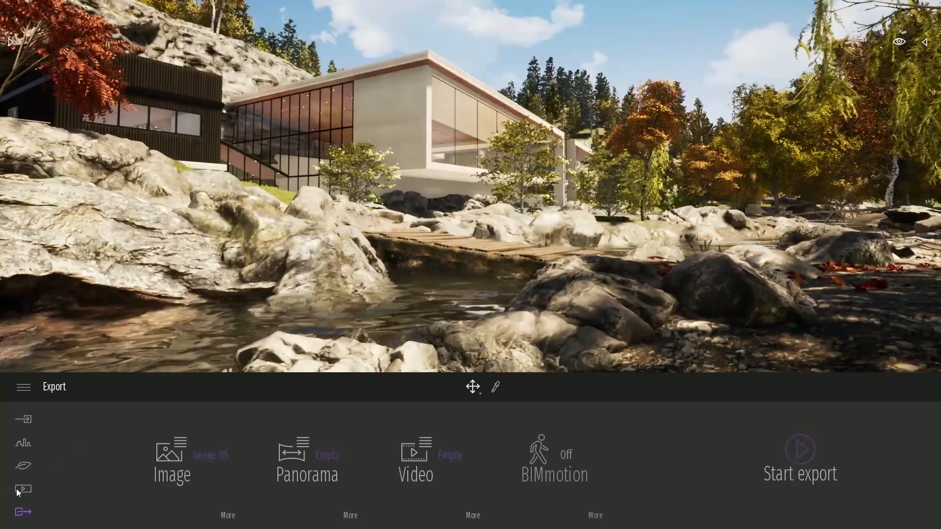
pyautogui.click(23, 489)
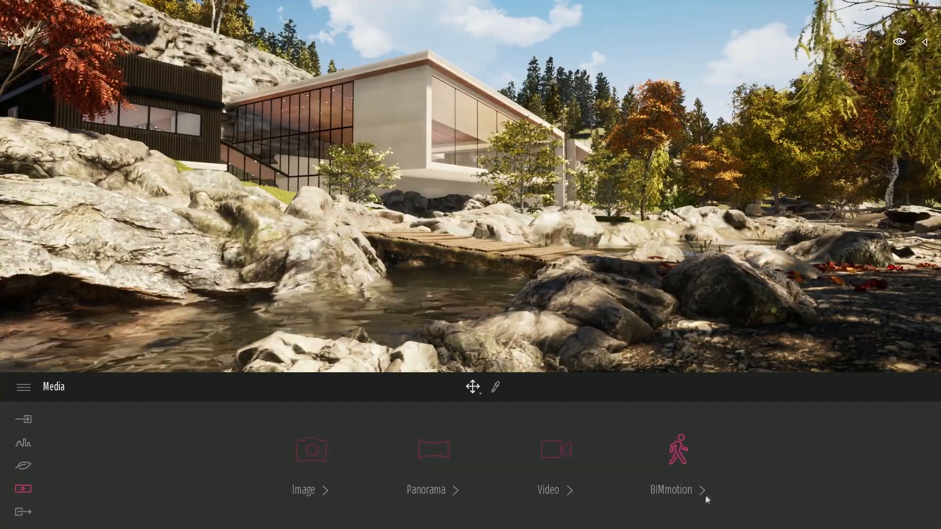
pyautogui.click(686, 446)
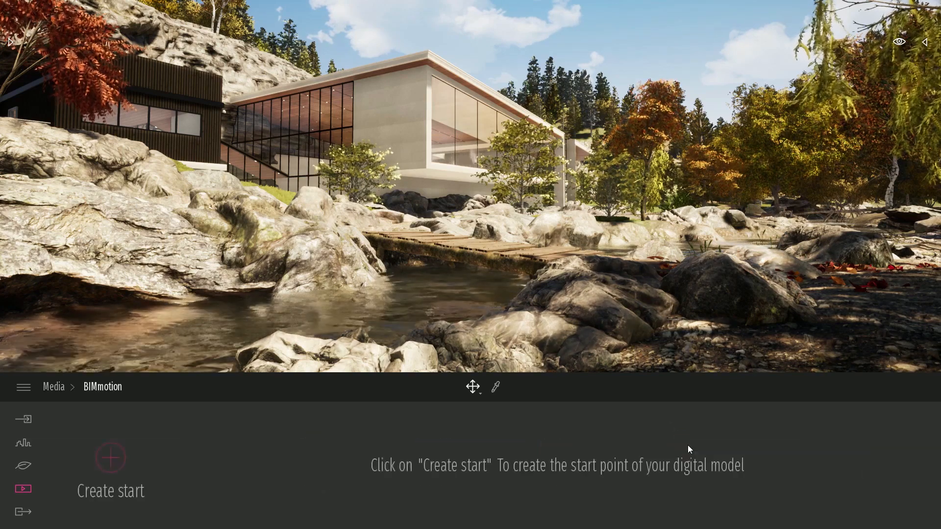
pyautogui.click(110, 456)
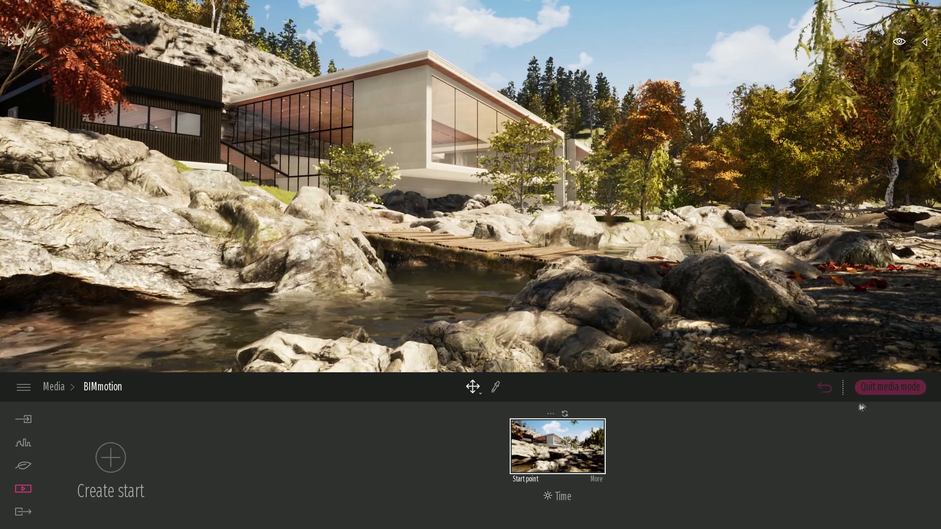
# - Leave media mode, launch the full-screen presentation preview and move through the scene to the wooden footbridge
pyautogui.click(874, 390)
pyautogui.click(924, 41)
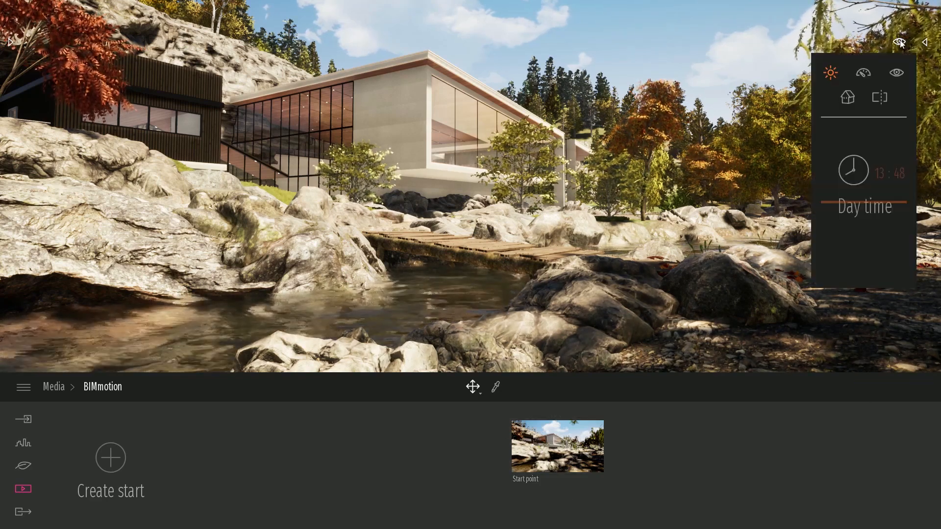
pyautogui.click(896, 72)
pyautogui.click(865, 189)
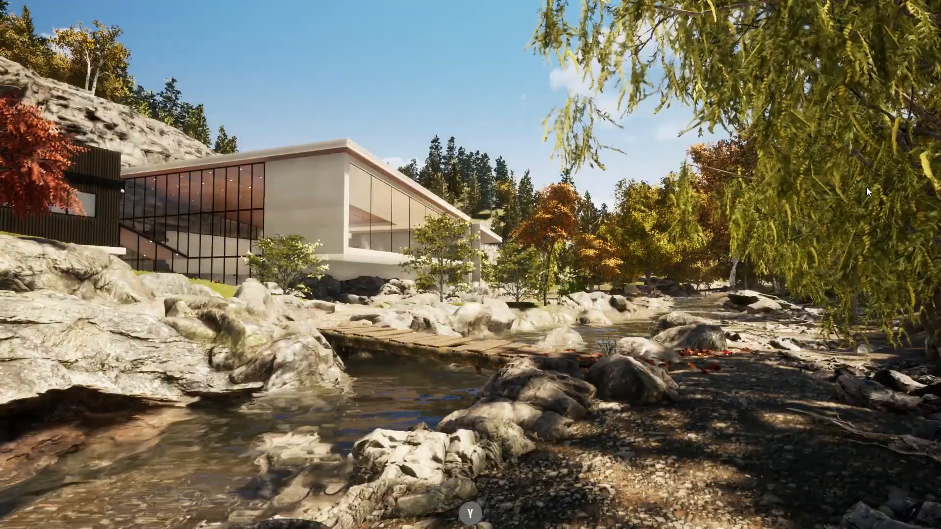
pyautogui.moveTo(866, 187)
pyautogui.mouseDown(button='right')
pyautogui.moveTo(799, 188)
pyautogui.moveTo(853, 188)
pyautogui.mouseUp(button='right')
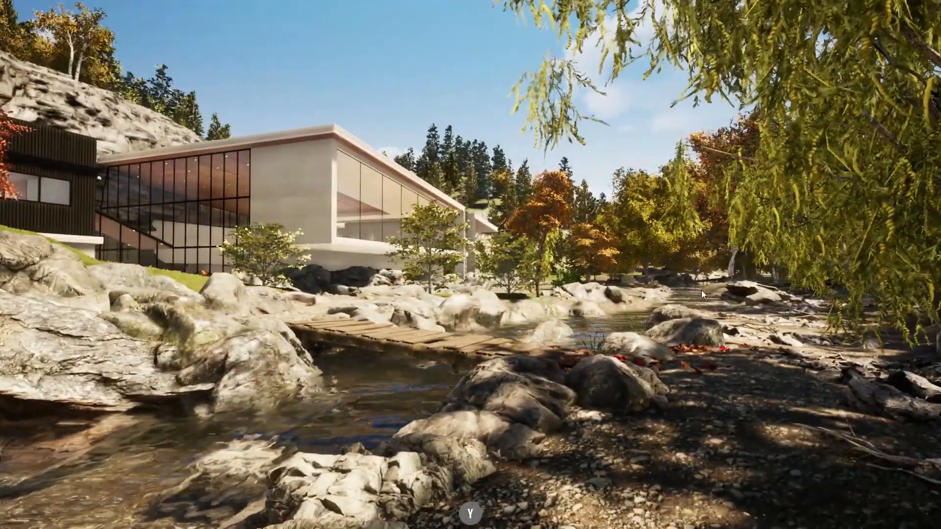
pyautogui.press('w')
pyautogui.moveTo(701, 290); pyautogui.dragTo(597, 290, button='right')
pyautogui.press('w')
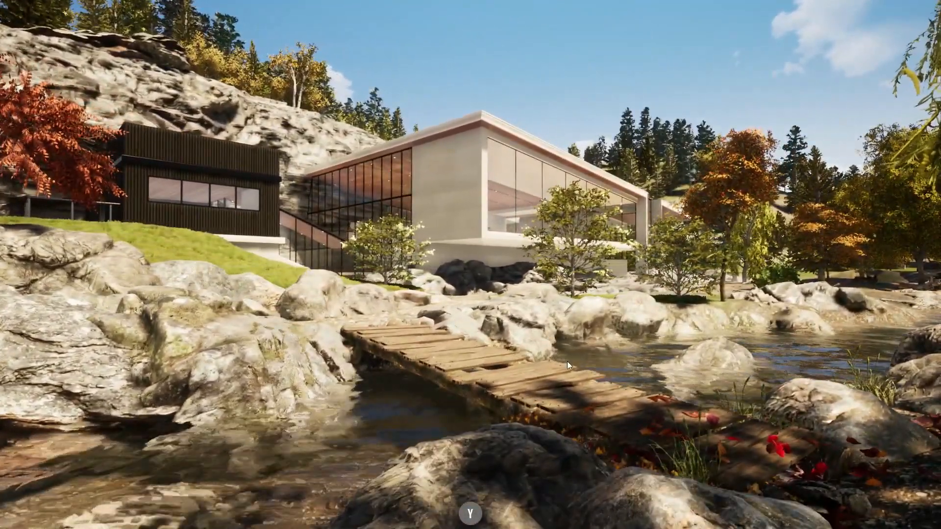
# - Set the presentation's time of day to 14:58 and its month to June
pyautogui.click(472, 512)
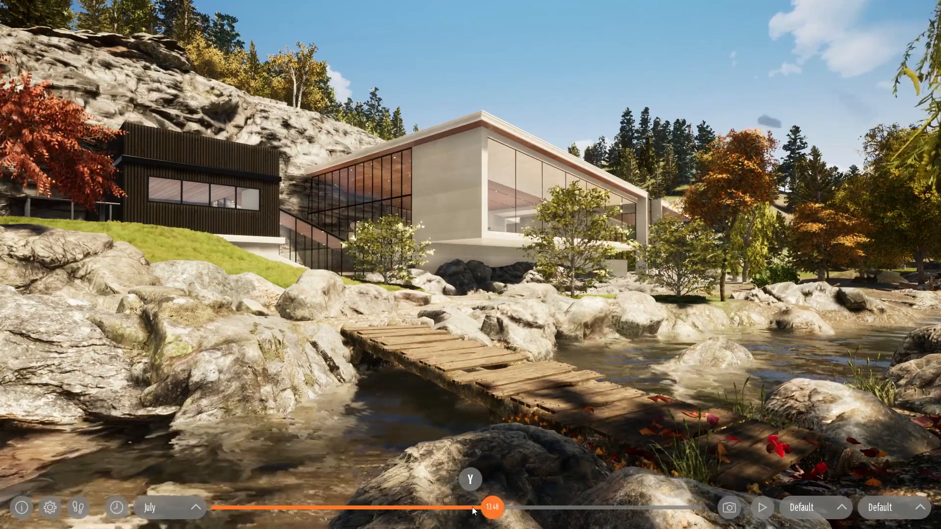
pyautogui.moveTo(475, 510); pyautogui.dragTo(514, 509)
pyautogui.click(164, 508)
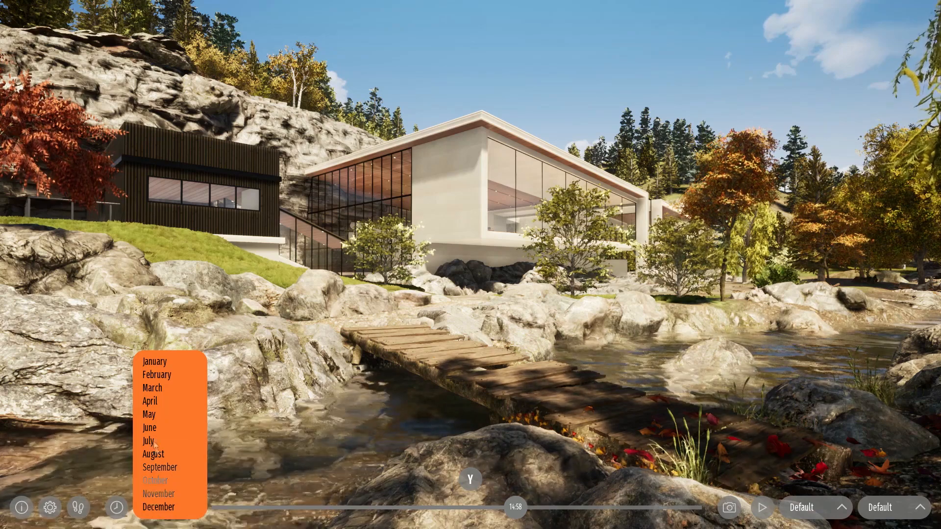
pyautogui.click(149, 427)
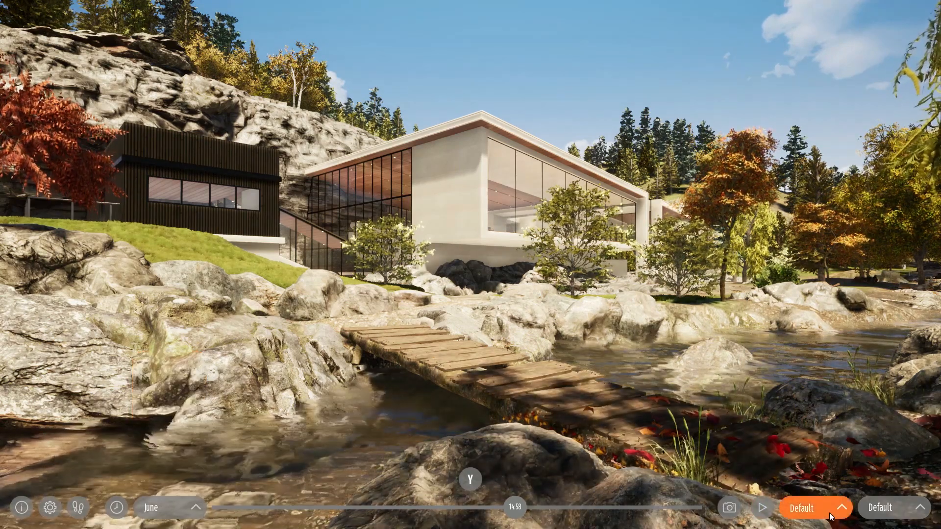
# - Switch the presentation to the Clip 07 view
pyautogui.click(808, 508)
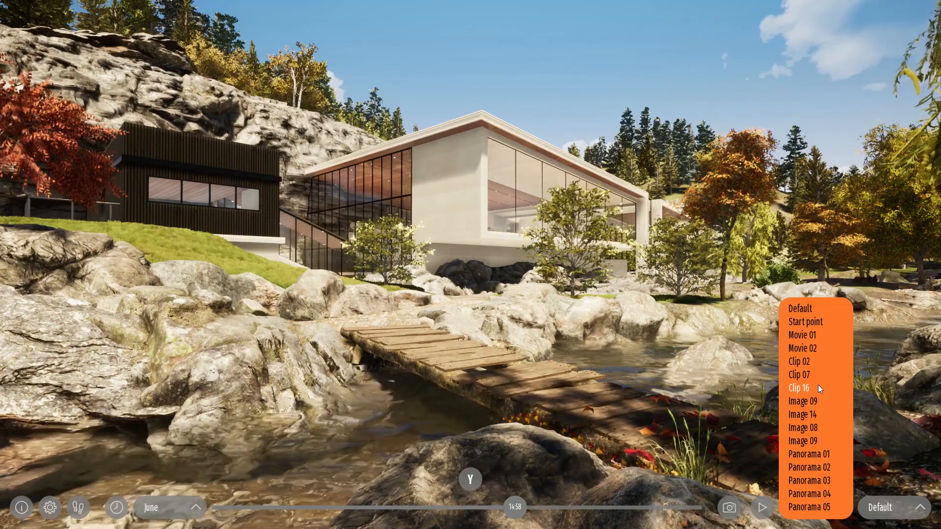
pyautogui.click(807, 374)
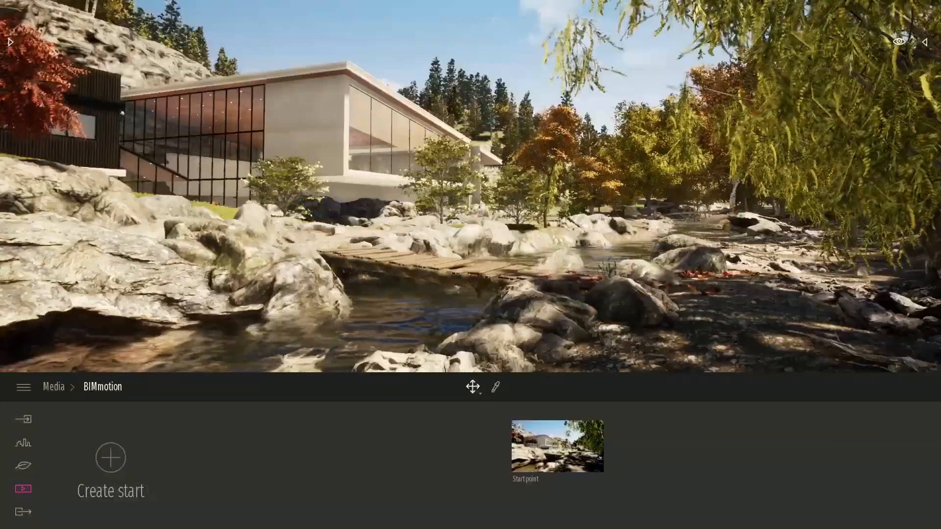
# - Move the view inside the glass-walled room facing the waterfall and rocks, and set the time of day to 16:31
pyautogui.moveTo(623, 335); pyautogui.dragTo(421, 305, button='right')
pyautogui.press('w')
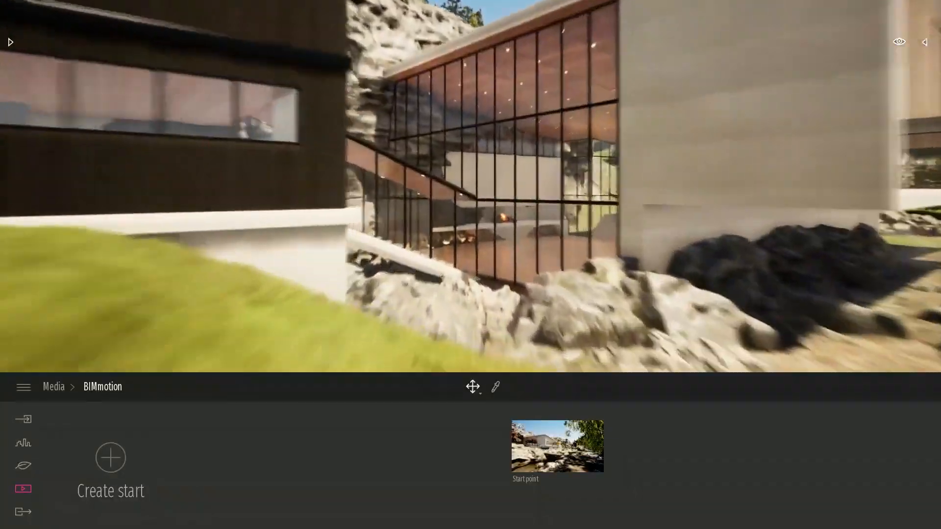
pyautogui.press('w')
pyautogui.moveTo(421, 305); pyautogui.dragTo(559, 264, button='right')
pyautogui.press('s')
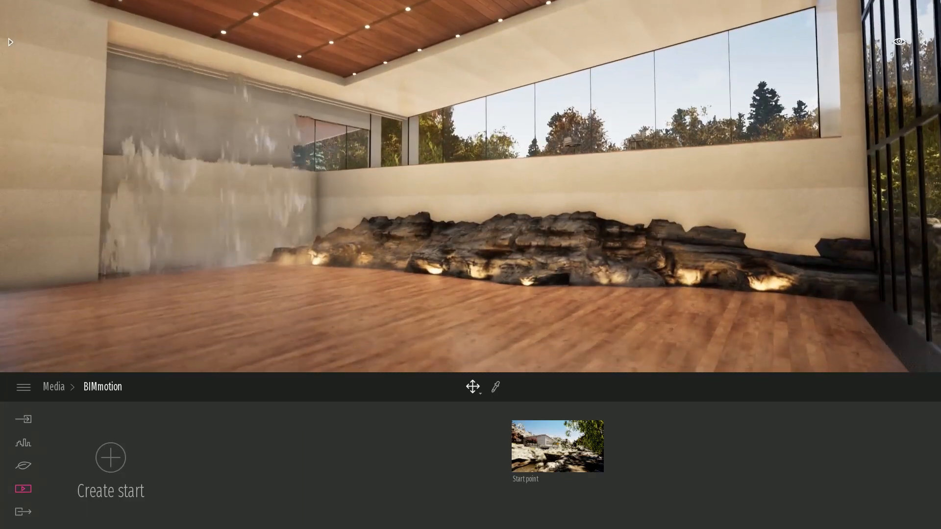
pyautogui.press('s')
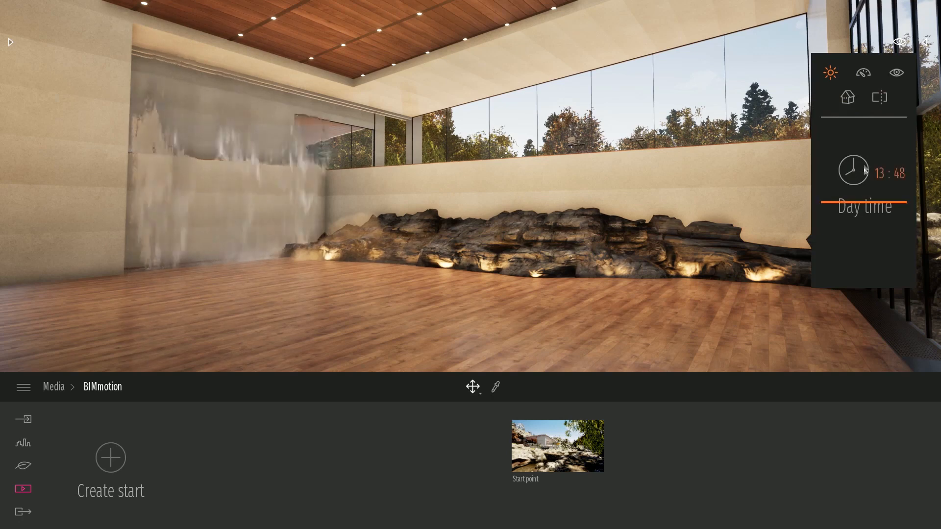
pyautogui.moveTo(857, 197); pyautogui.dragTo(850, 214)
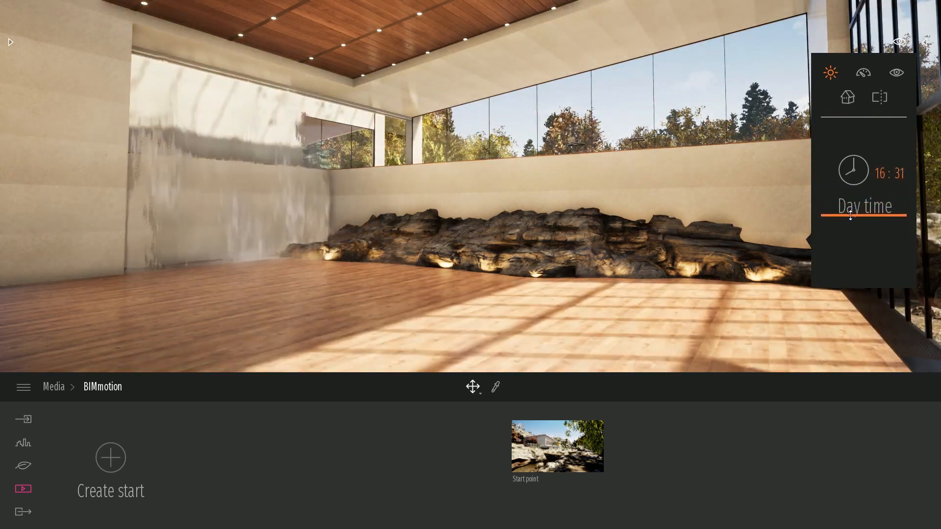
pyautogui.moveTo(470, 196)
pyautogui.mouseDown(button='right')
pyautogui.moveTo(436, 194)
pyautogui.moveTo(597, 200)
pyautogui.moveTo(475, 197)
pyautogui.mouseUp(button='right')
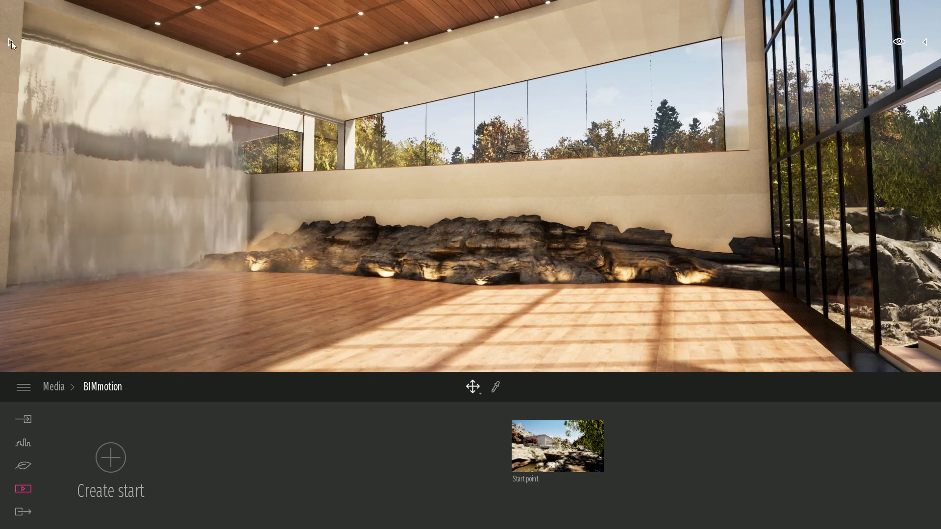
# - Open the asset library and look through its material categories
pyautogui.click(11, 41)
pyautogui.moveTo(490, 186); pyautogui.dragTo(465, 193, button='right')
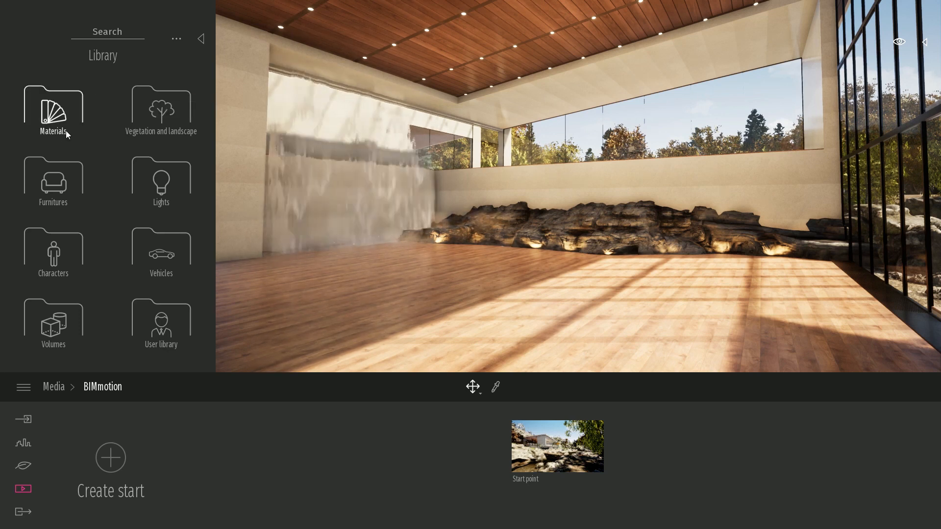
pyautogui.click(48, 105)
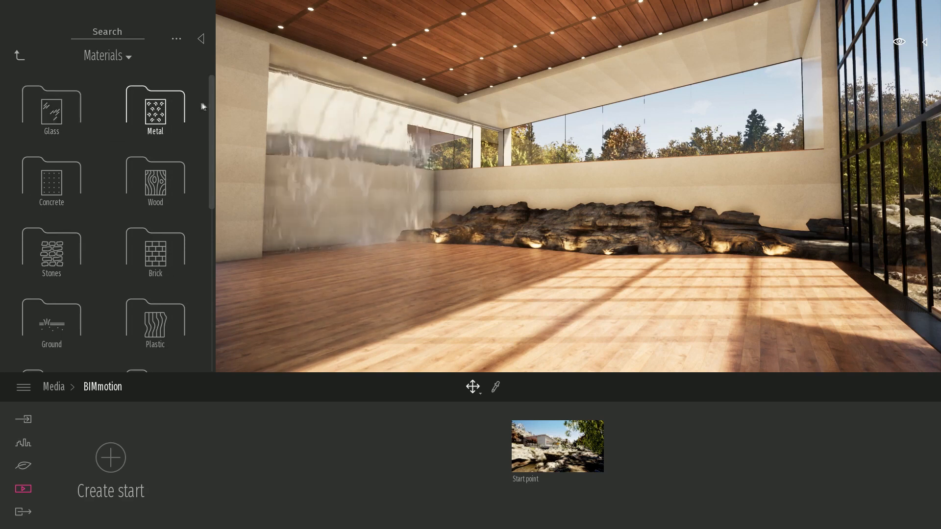
pyautogui.moveTo(212, 101); pyautogui.dragTo(211, 132)
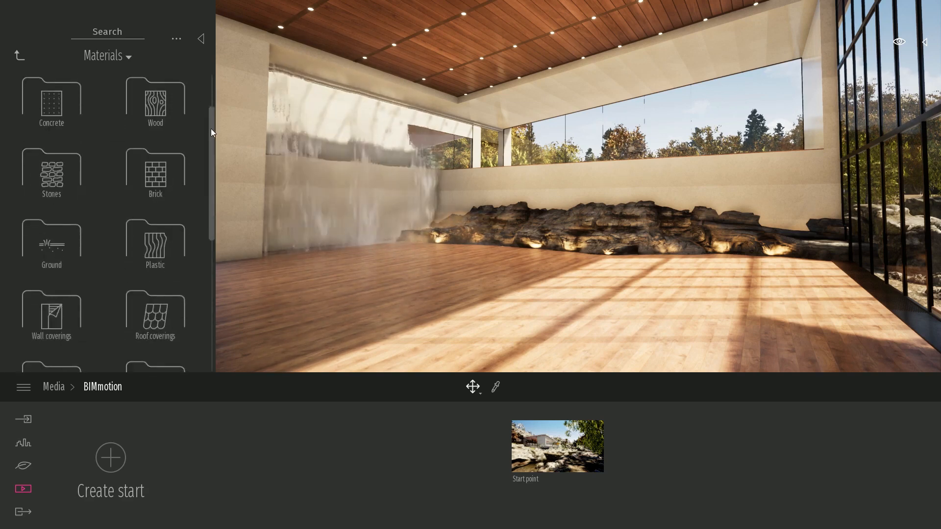
pyautogui.scroll(2, 210, 128)
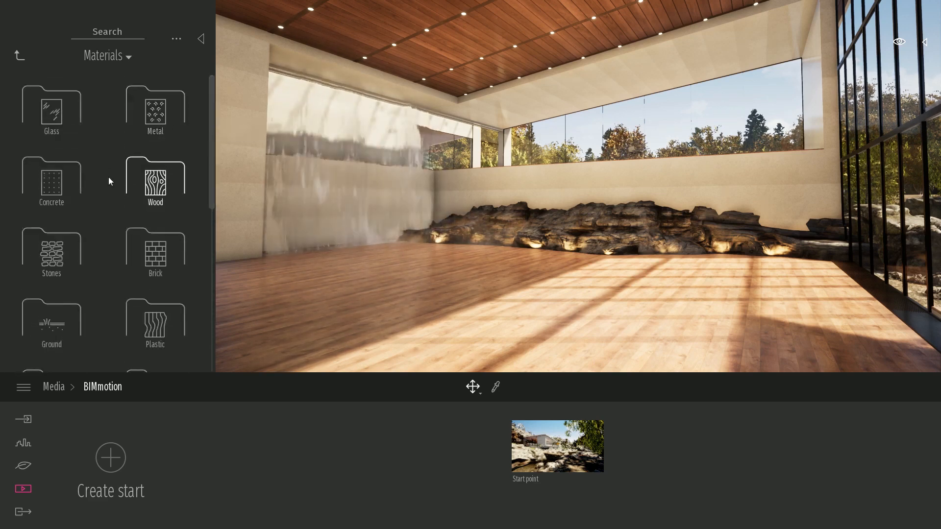
# - Try Bare concrete 02 and Poured concrete 01 on the room's floor and settle on Polished concrete 01
pyautogui.click(61, 168)
pyautogui.moveTo(61, 167); pyautogui.dragTo(509, 310)
pyautogui.scroll(-3, 64, 210)
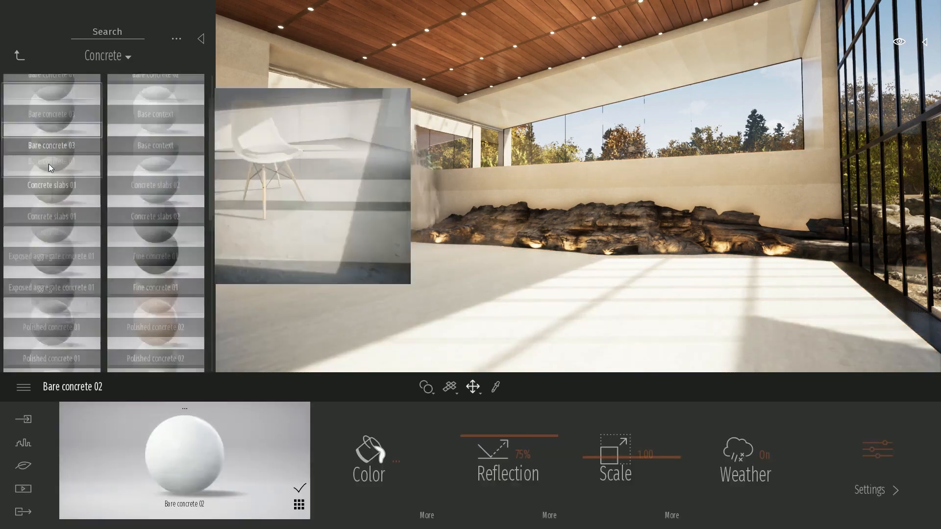
pyautogui.click(69, 245)
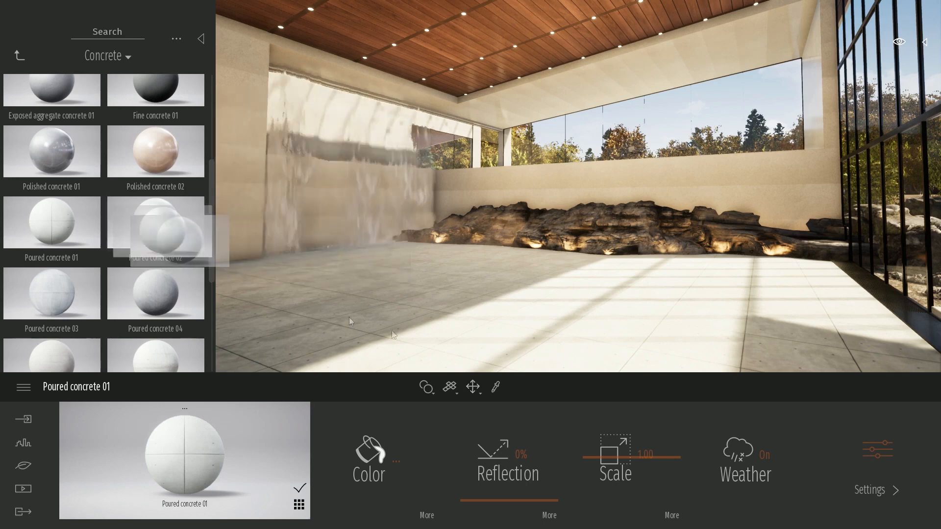
pyautogui.click(152, 225)
pyautogui.moveTo(76, 154); pyautogui.dragTo(484, 345)
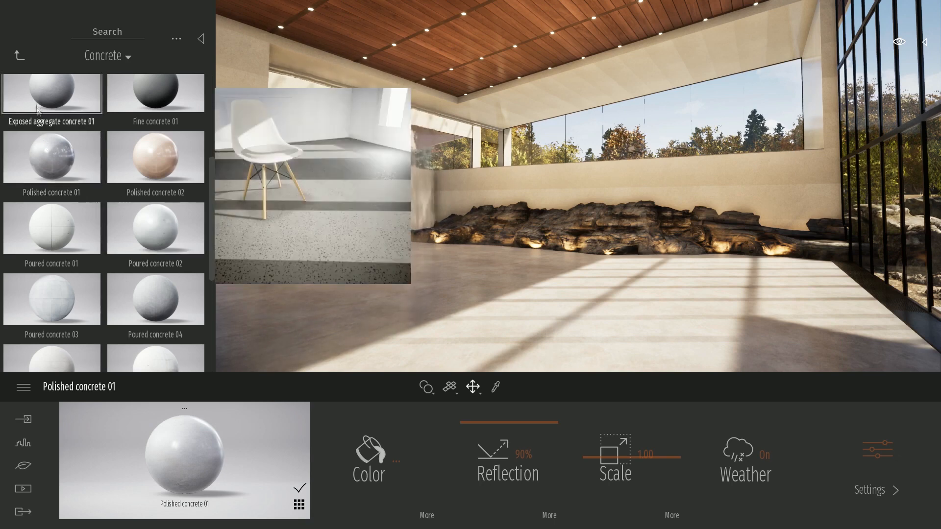
# - Leave the concrete materials and browse the tree and bush collections of the vegetation library
pyautogui.click(21, 57)
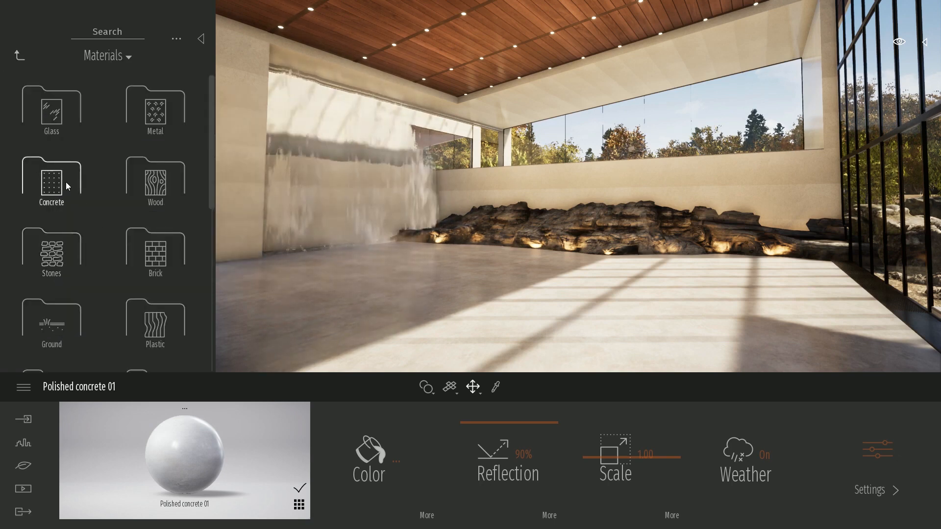
pyautogui.moveTo(210, 151); pyautogui.dragTo(216, 126)
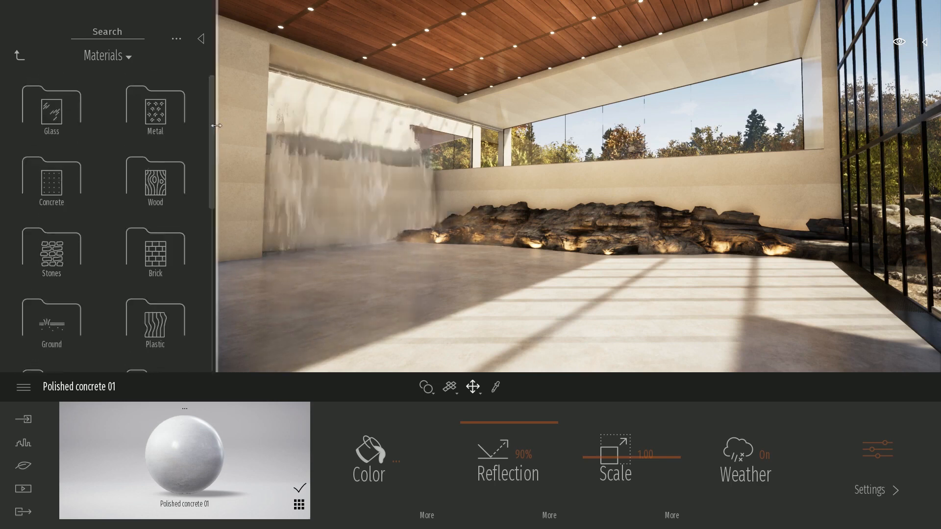
pyautogui.click(17, 56)
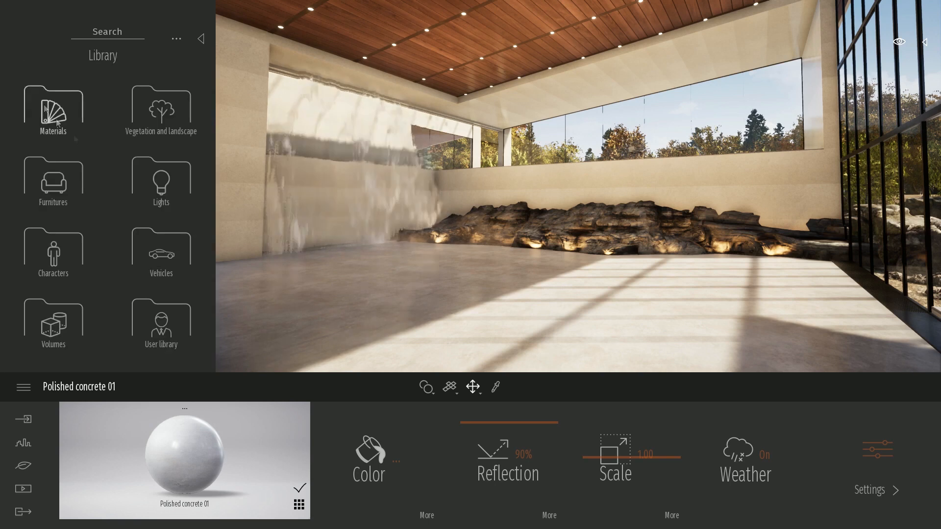
pyautogui.click(164, 113)
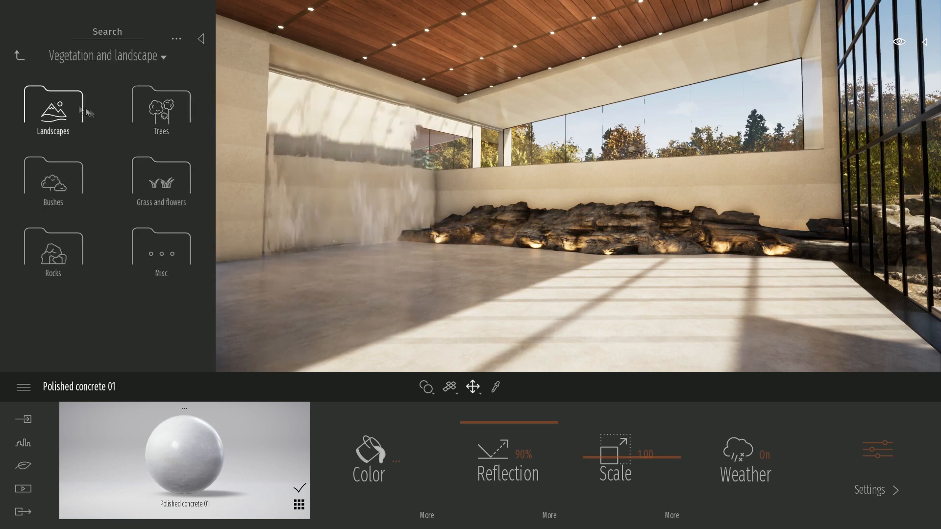
pyautogui.click(158, 96)
pyautogui.moveTo(211, 85); pyautogui.dragTo(213, 355)
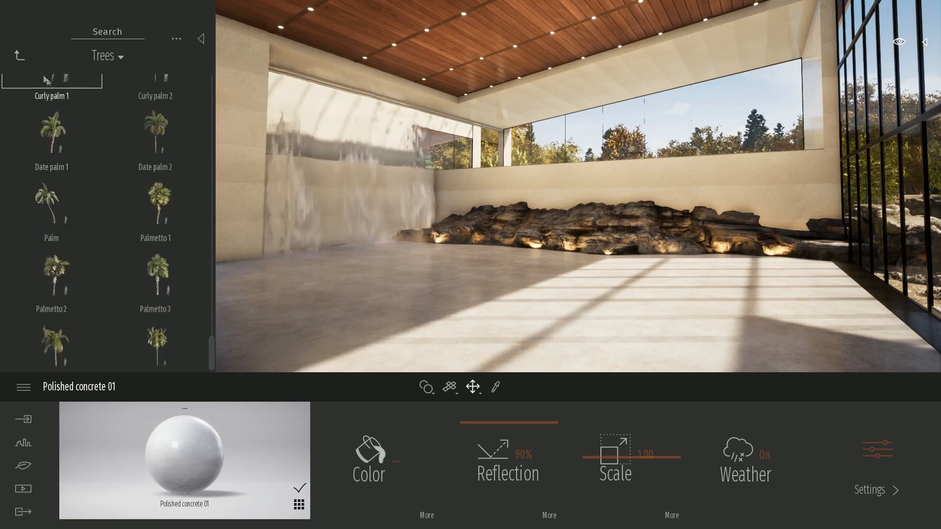
pyautogui.click(21, 59)
pyautogui.click(38, 189)
pyautogui.moveTo(210, 97); pyautogui.dragTo(222, 287)
# - Examine the Grass and flowers and Misc vegetation collections, and return to the library's main categories
pyautogui.click(21, 60)
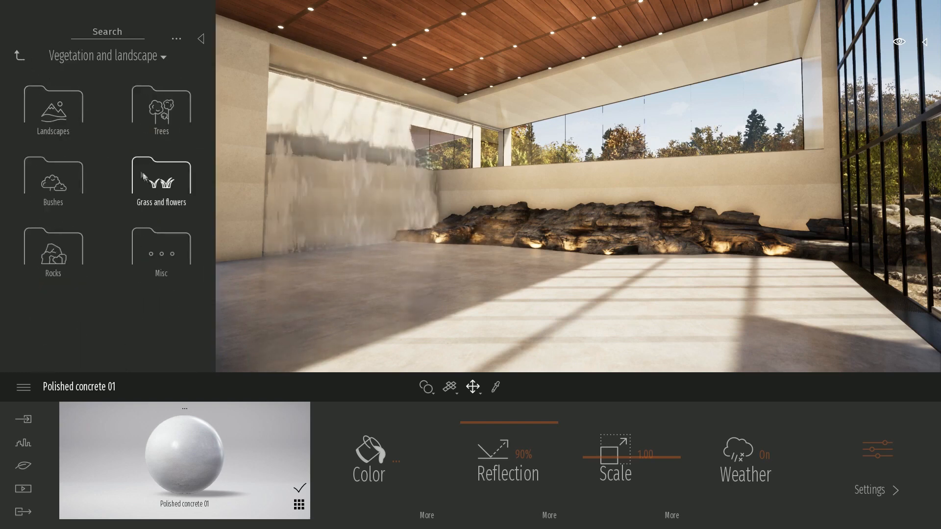
pyautogui.click(158, 184)
pyautogui.moveTo(212, 140); pyautogui.dragTo(212, 163)
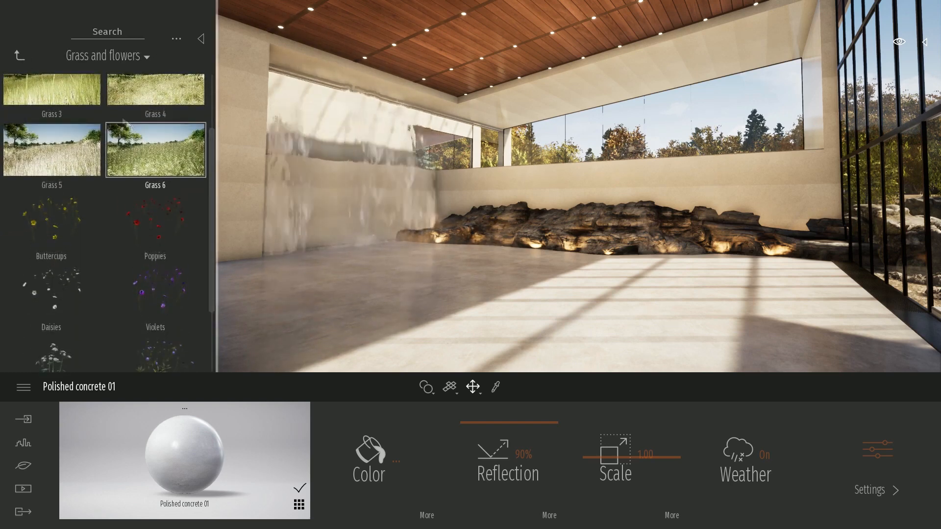
pyautogui.click(21, 58)
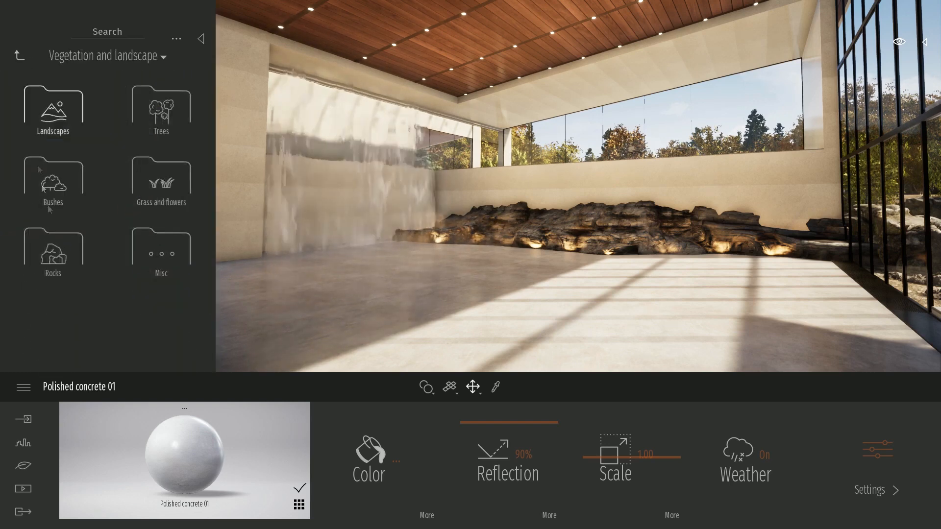
pyautogui.click(150, 250)
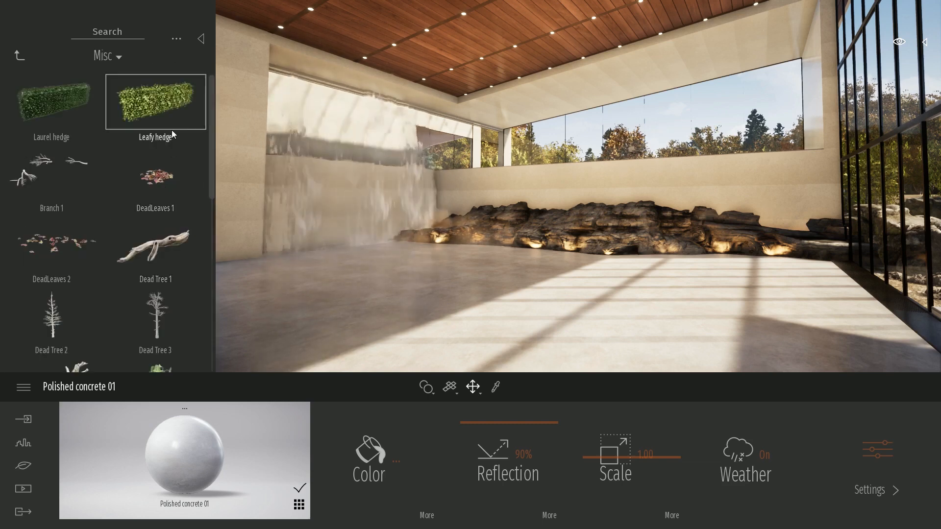
pyautogui.moveTo(213, 122); pyautogui.dragTo(217, 212)
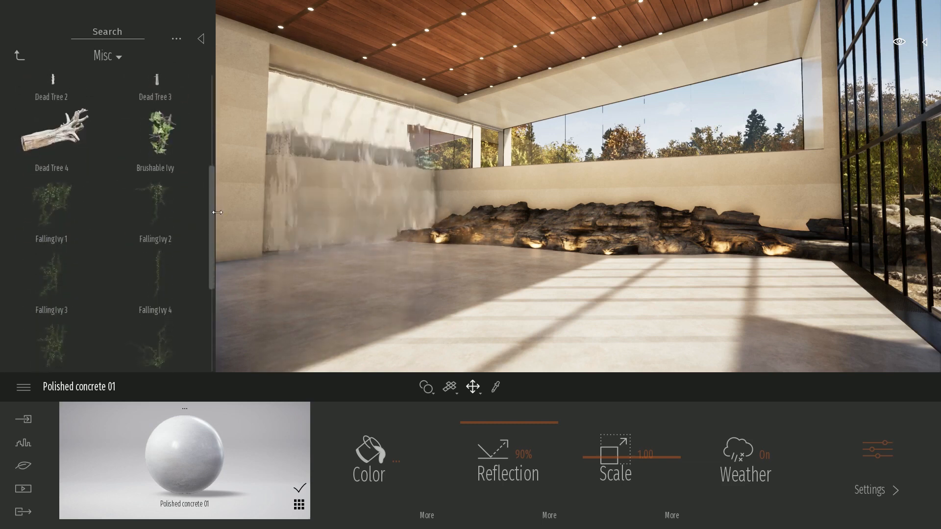
pyautogui.click(17, 54)
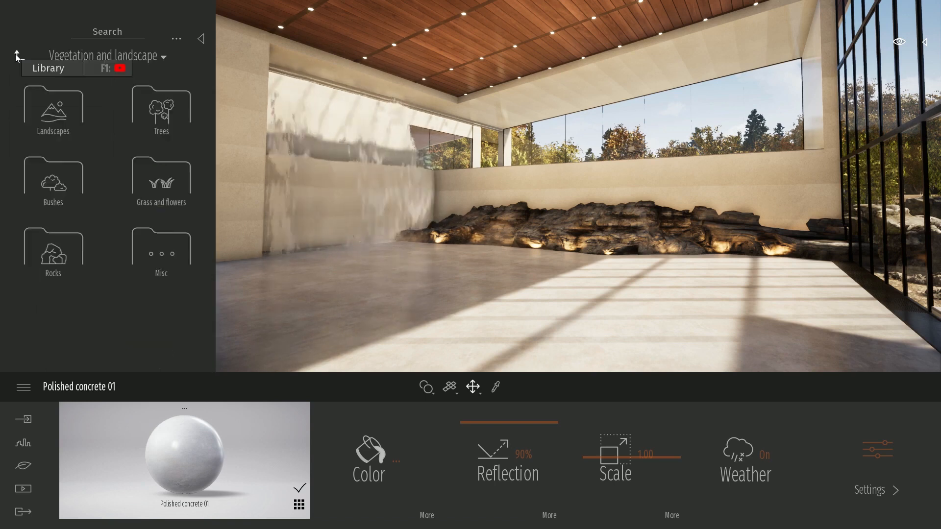
pyautogui.click(17, 55)
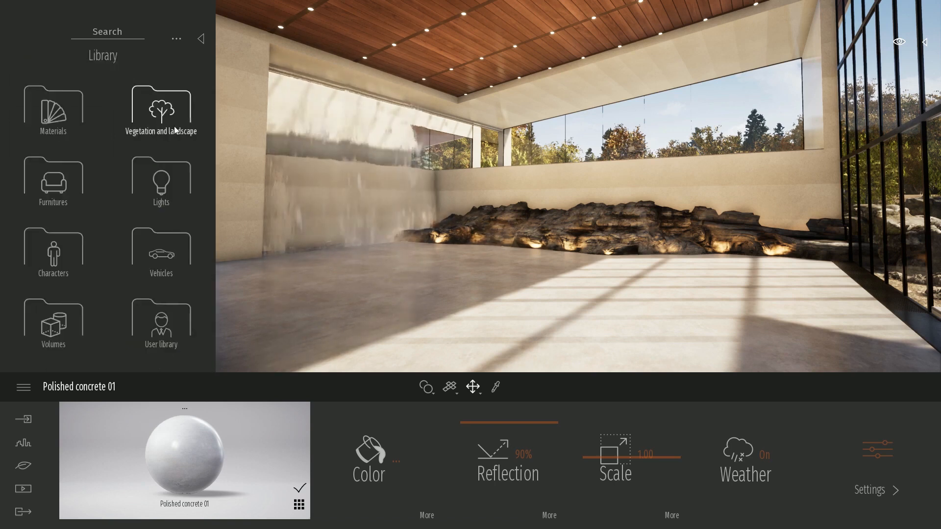
# - Browse the living room chairs in the home furniture collection and return to the library's main categories
pyautogui.click(69, 187)
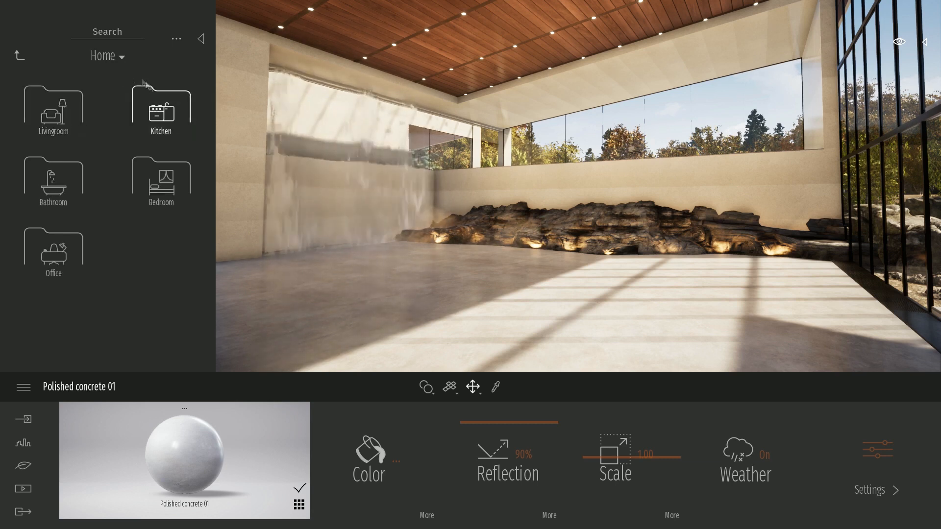
pyautogui.click(56, 111)
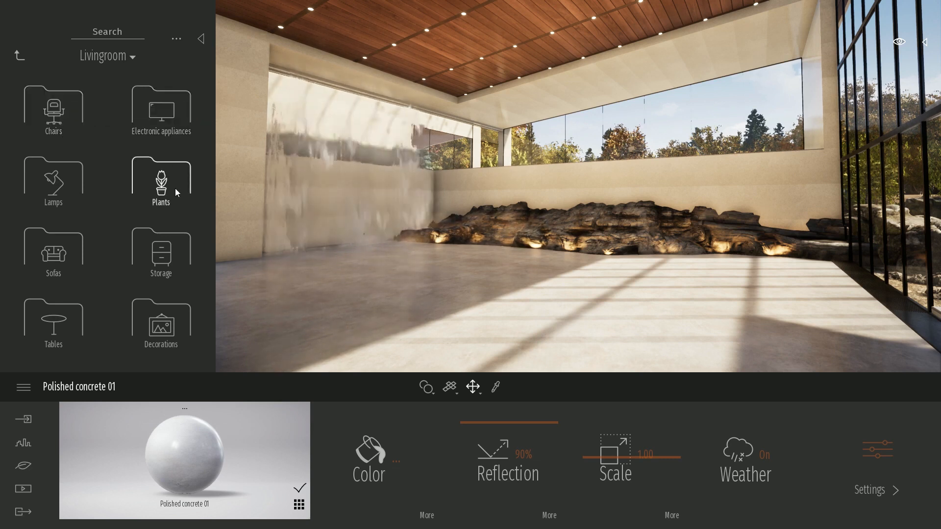
pyautogui.click(55, 105)
pyautogui.moveTo(211, 87)
pyautogui.mouseDown()
pyautogui.moveTo(218, 269)
pyautogui.moveTo(208, 83)
pyautogui.mouseUp()
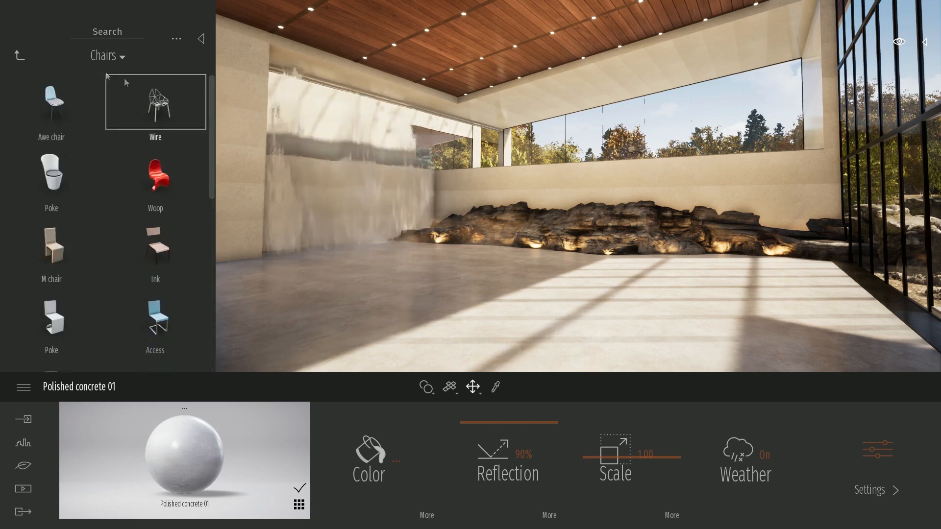
pyautogui.click(23, 58)
pyautogui.click(20, 58)
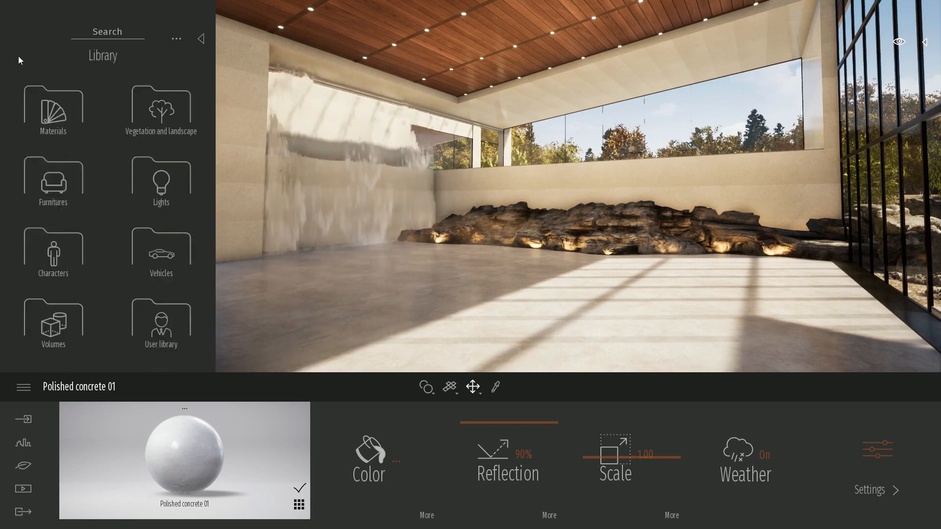
# - Search the library for "chair", look through the models and clear the search
pyautogui.click(117, 31)
pyautogui.write('chai')
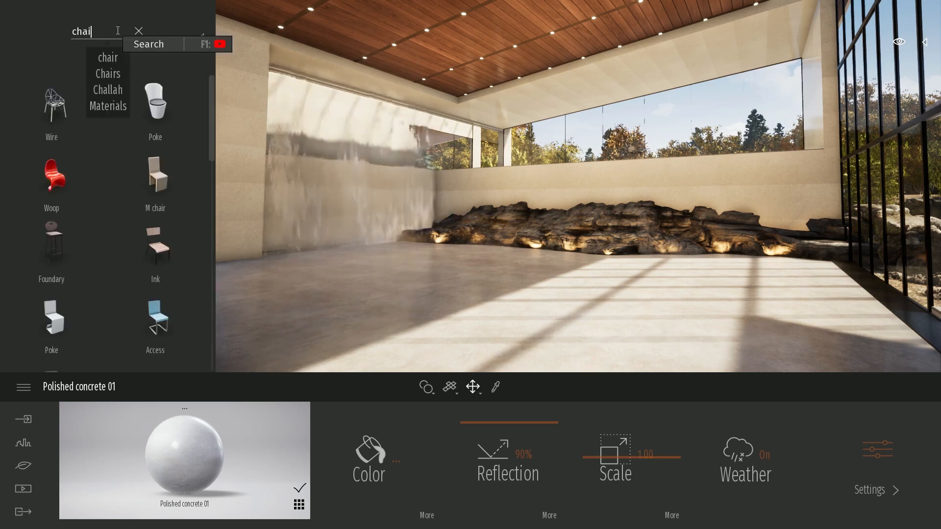
pyautogui.moveTo(213, 93); pyautogui.dragTo(223, 52)
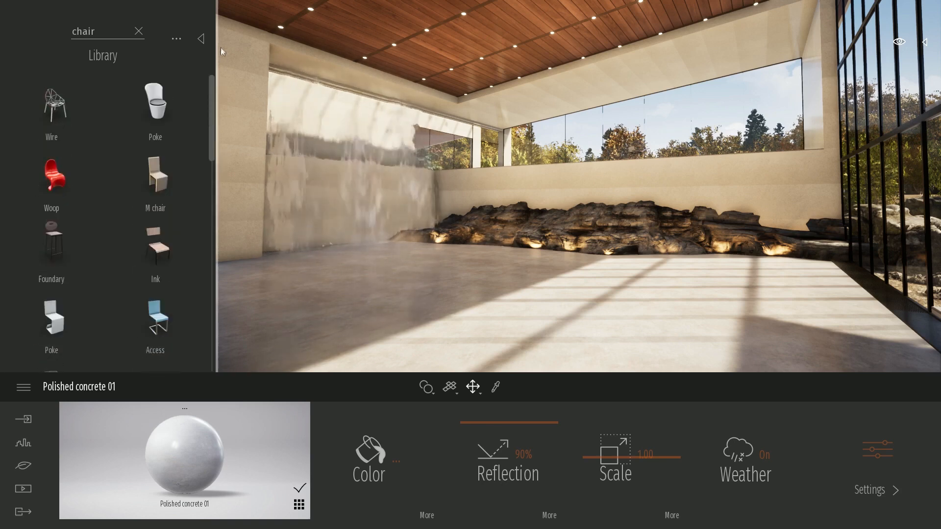
pyautogui.click(140, 31)
# - Browse the city furniture's Signs collection and open the Primitives collection
pyautogui.click(55, 177)
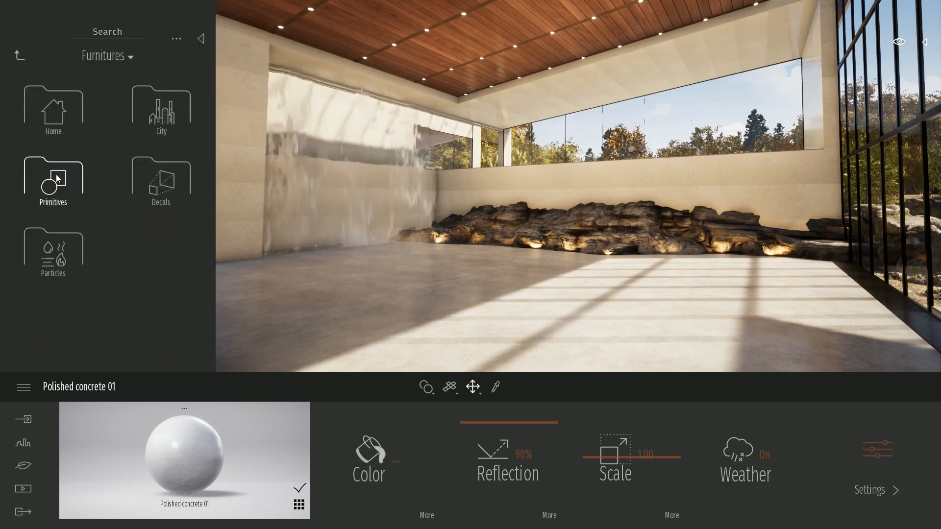
pyautogui.click(175, 103)
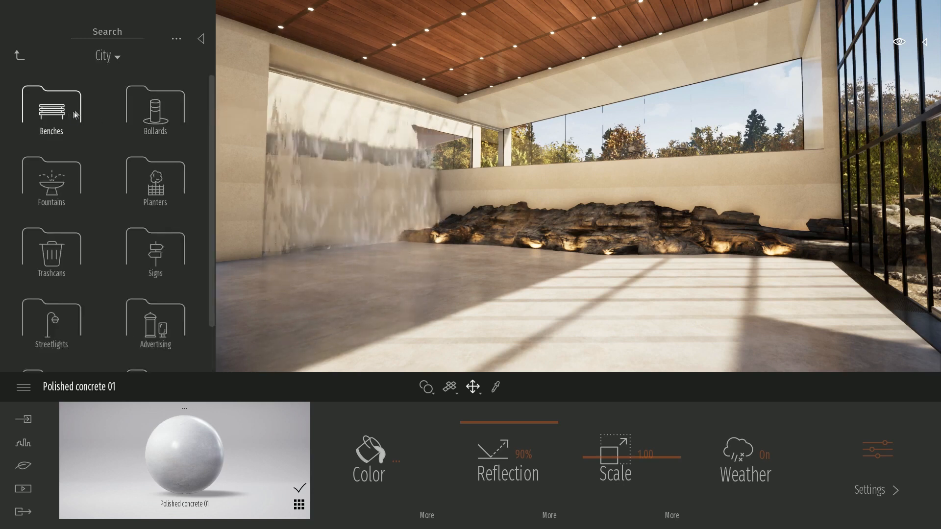
pyautogui.click(164, 277)
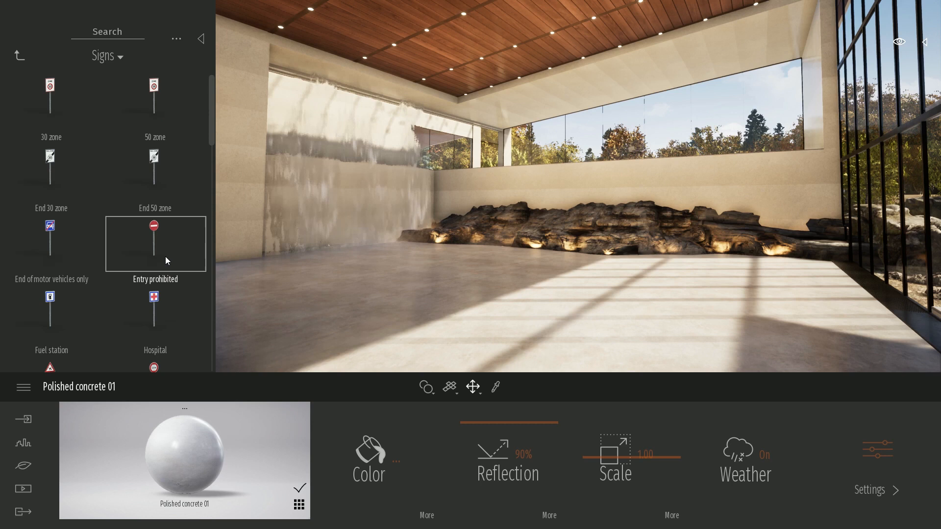
pyautogui.click(20, 60)
pyautogui.click(19, 57)
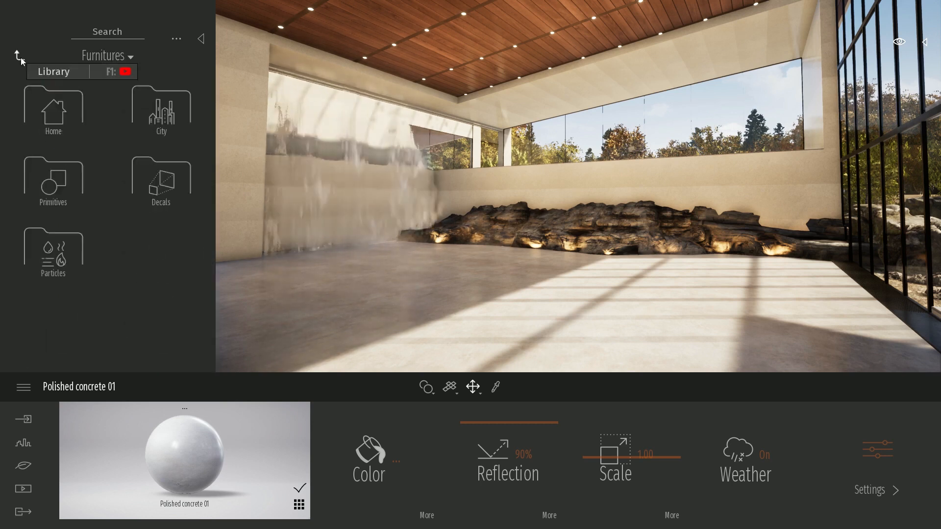
pyautogui.click(61, 193)
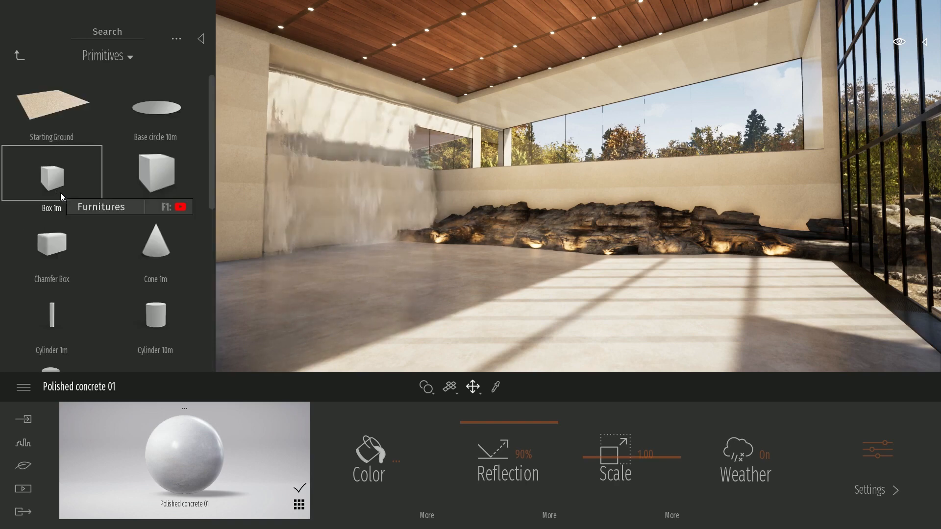
# - Browse the Decals and Particles collections in the furniture library and return to the library's main categories
pyautogui.click(16, 51)
pyautogui.click(177, 186)
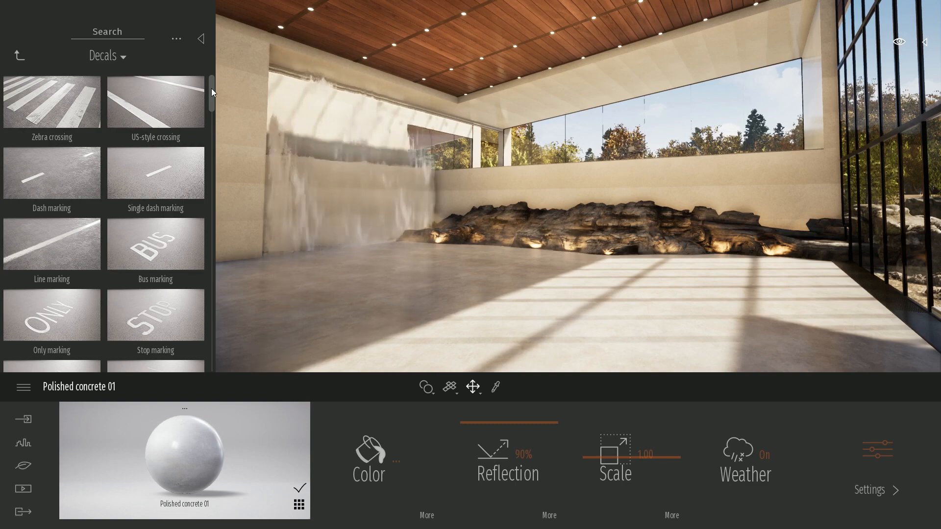
pyautogui.moveTo(211, 88)
pyautogui.mouseDown()
pyautogui.moveTo(225, 237)
pyautogui.moveTo(218, 93)
pyautogui.mouseUp()
pyautogui.click(17, 56)
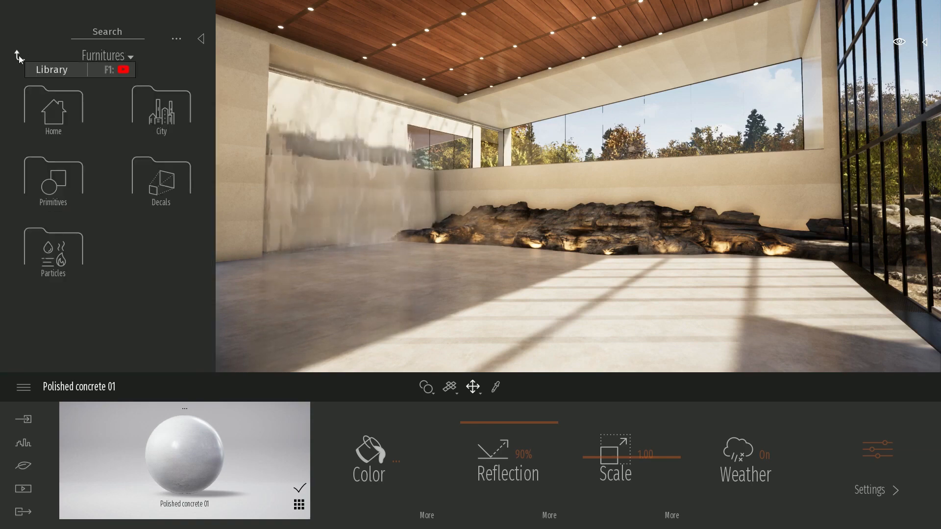
pyautogui.click(70, 258)
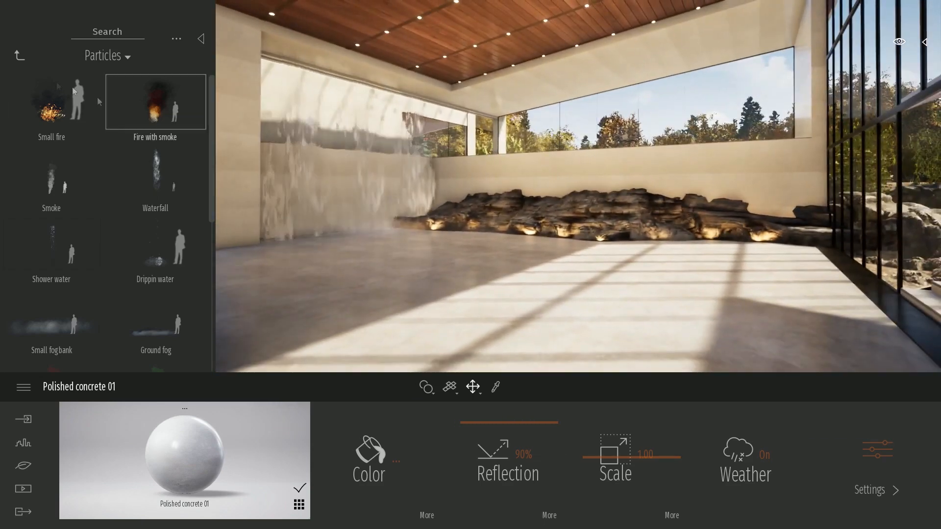
pyautogui.click(18, 55)
pyautogui.click(17, 55)
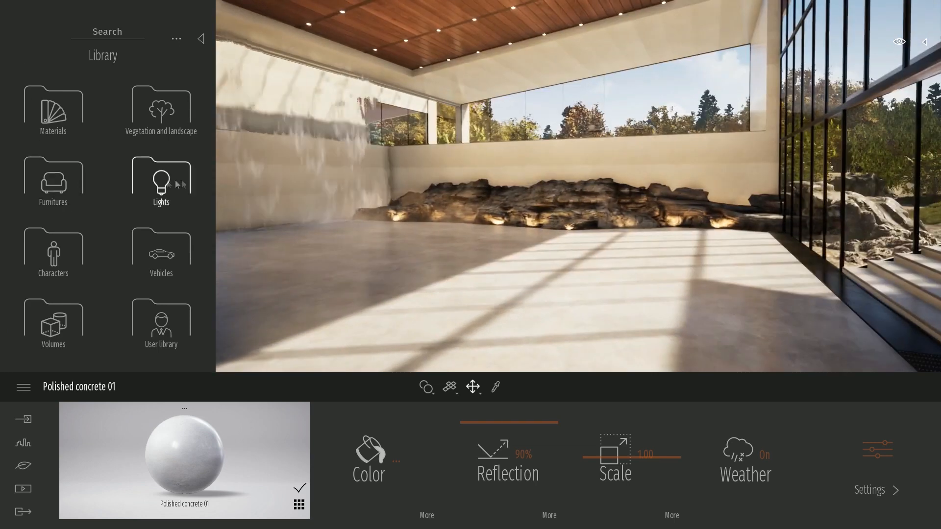
# - Place an omnidirectional light near the waterfall, adjust its reflection, color, intensity and radius, and delete it
pyautogui.click(161, 181)
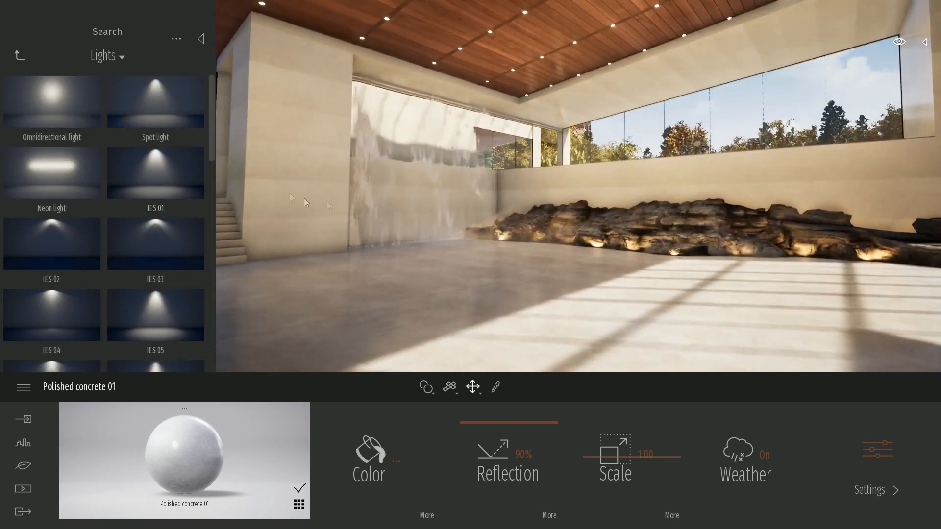
pyautogui.moveTo(88, 116); pyautogui.dragTo(513, 194)
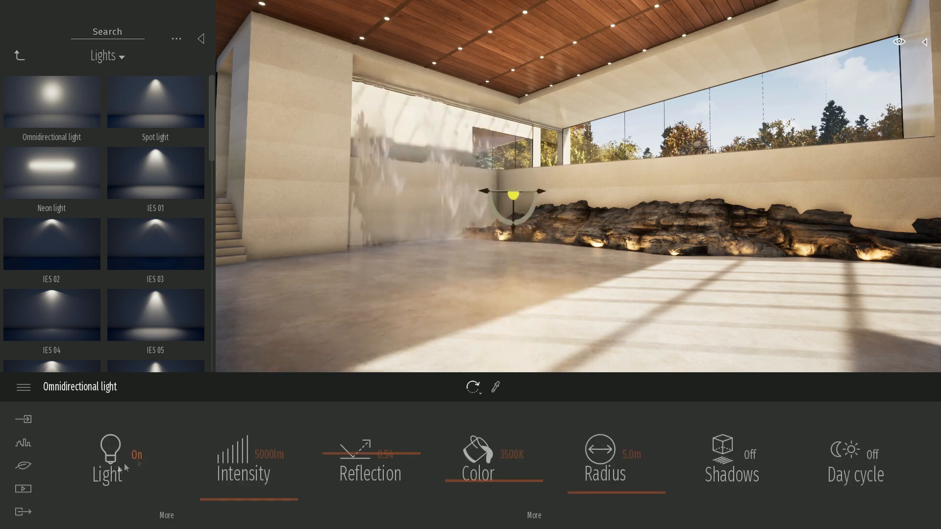
pyautogui.moveTo(369, 450); pyautogui.dragTo(379, 513)
pyautogui.moveTo(479, 482)
pyautogui.mouseDown()
pyautogui.moveTo(479, 437)
pyautogui.moveTo(479, 472)
pyautogui.mouseUp()
pyautogui.moveTo(247, 499); pyautogui.dragTo(248, 490)
pyautogui.moveTo(607, 492)
pyautogui.mouseDown()
pyautogui.moveTo(590, 422)
pyautogui.moveTo(589, 493)
pyautogui.mouseUp()
pyautogui.moveTo(554, 289); pyautogui.dragTo(536, 284, button='right')
pyautogui.press('Delete')
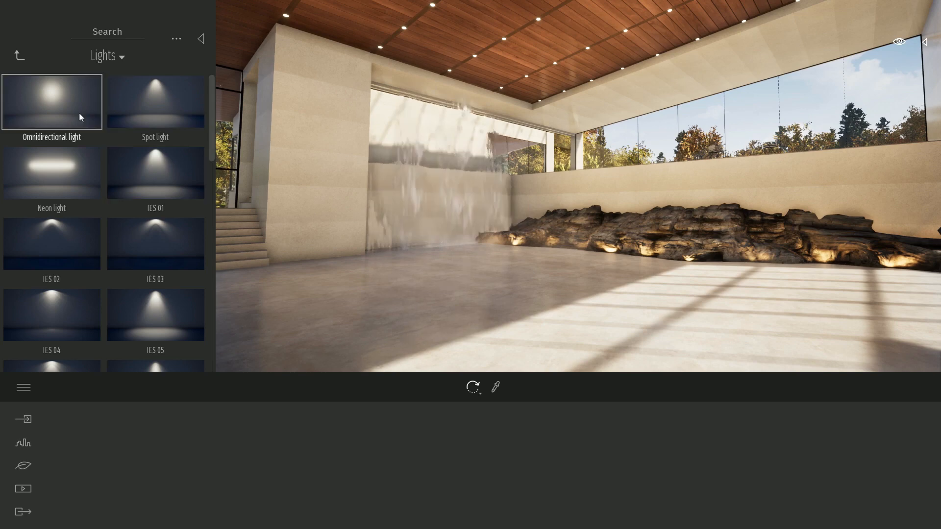
# - Place an IES 03 light on the pillar with 62500 lm intensity, 42.3 m attenuation, shadows on and a narrower angle, and check its IES profile
pyautogui.moveTo(392, 206); pyautogui.dragTo(362, 164, button='right')
pyautogui.moveTo(151, 239); pyautogui.dragTo(341, 90)
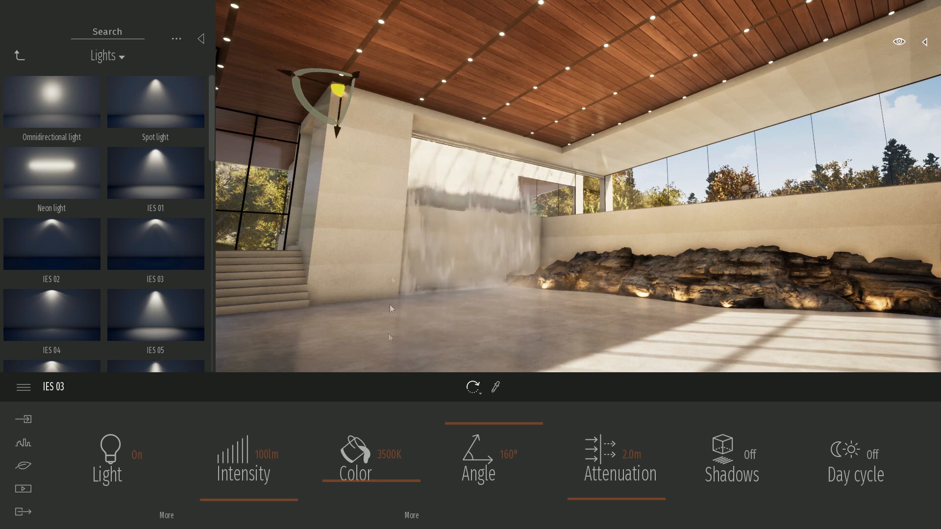
pyautogui.click(269, 491)
pyautogui.click(586, 493)
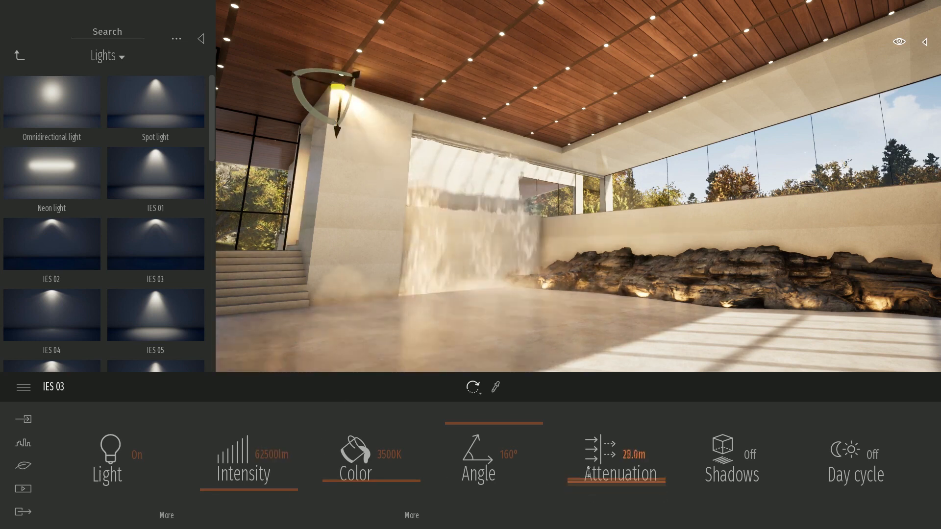
pyautogui.moveTo(468, 426); pyautogui.dragTo(467, 454)
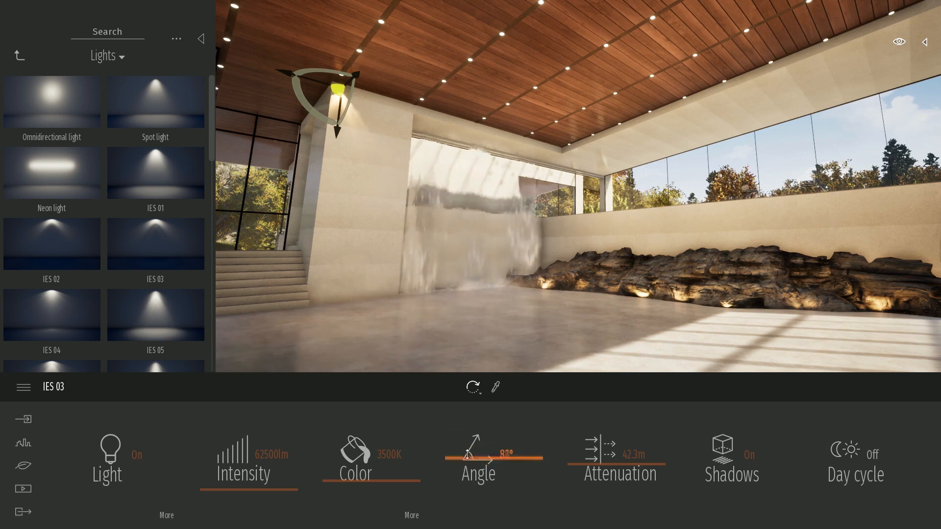
pyautogui.click(167, 515)
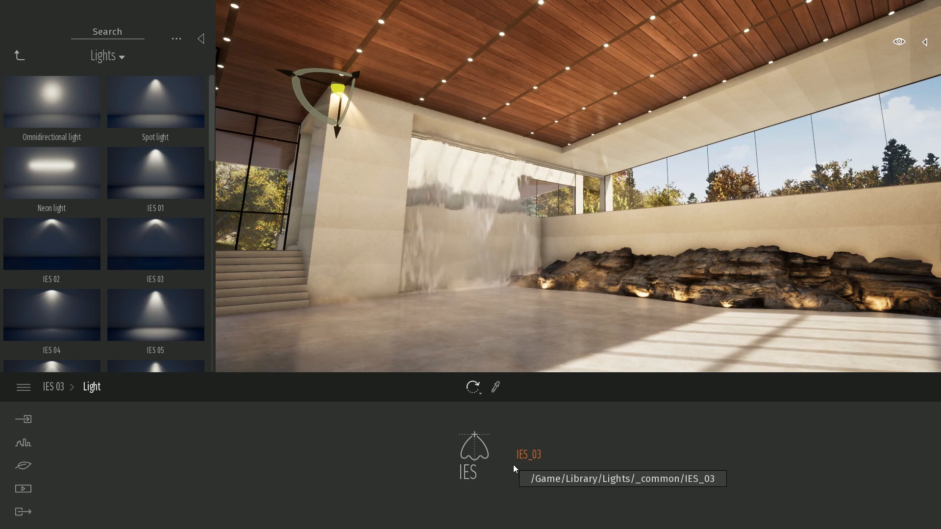
pyautogui.click(53, 387)
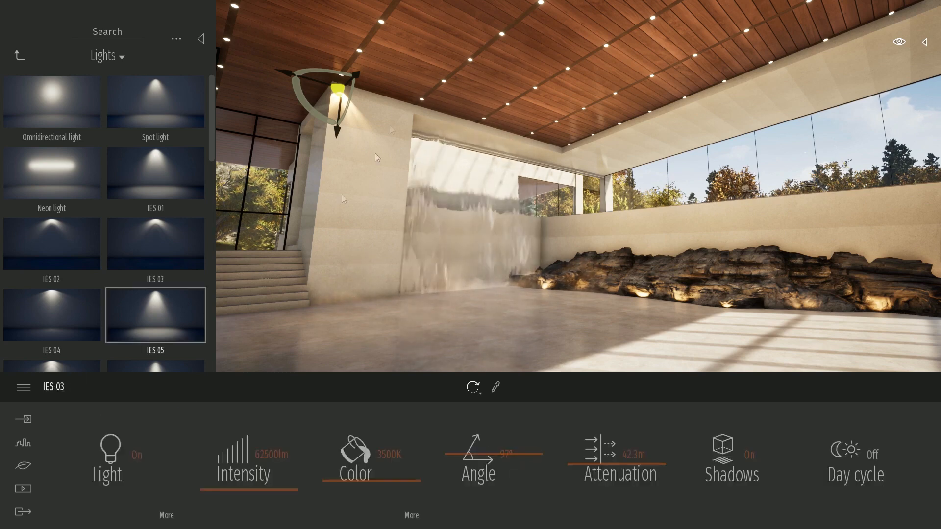
# - Move the IES 03 light across the pillar's wall face and delete it
pyautogui.moveTo(340, 97); pyautogui.dragTo(395, 110)
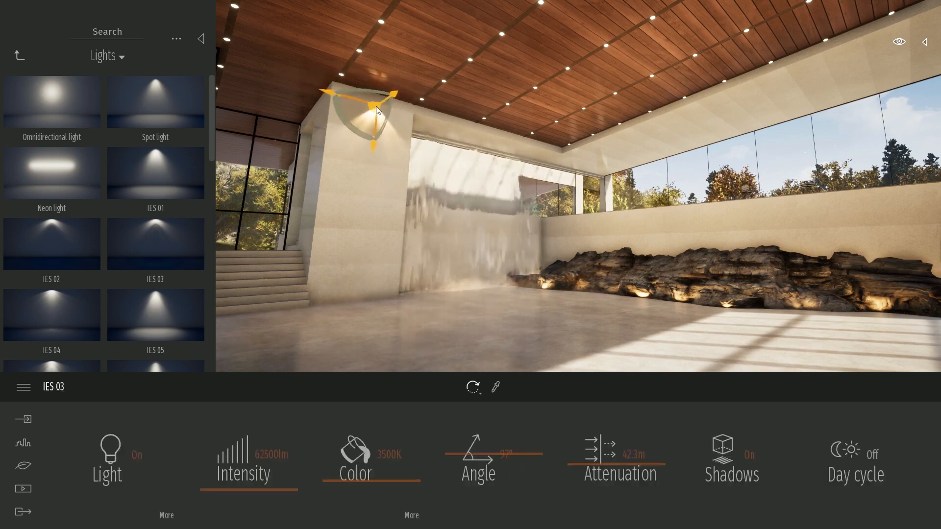
pyautogui.moveTo(607, 226); pyautogui.dragTo(627, 226, button='right')
pyautogui.press('Delete')
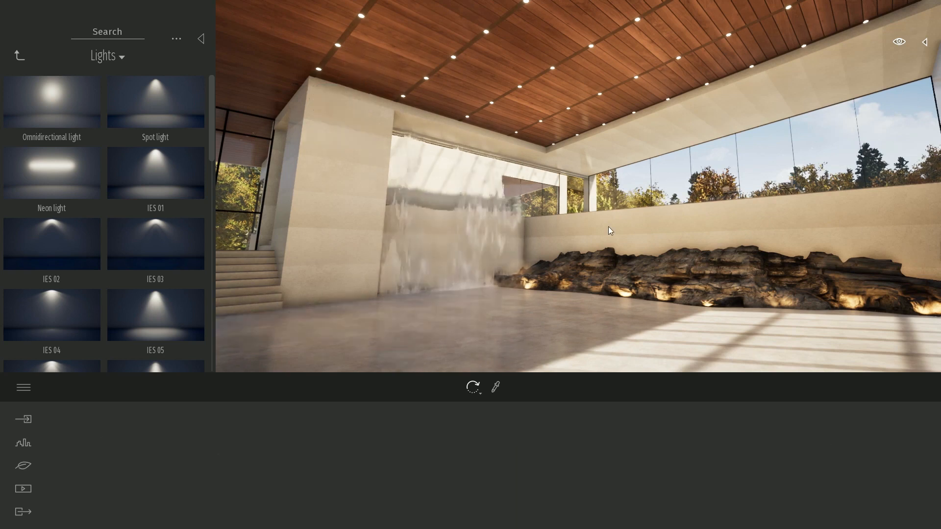
# - Place a Section Cube from the Volumes library's Sections collection near the far end of the room's back wall
pyautogui.click(19, 57)
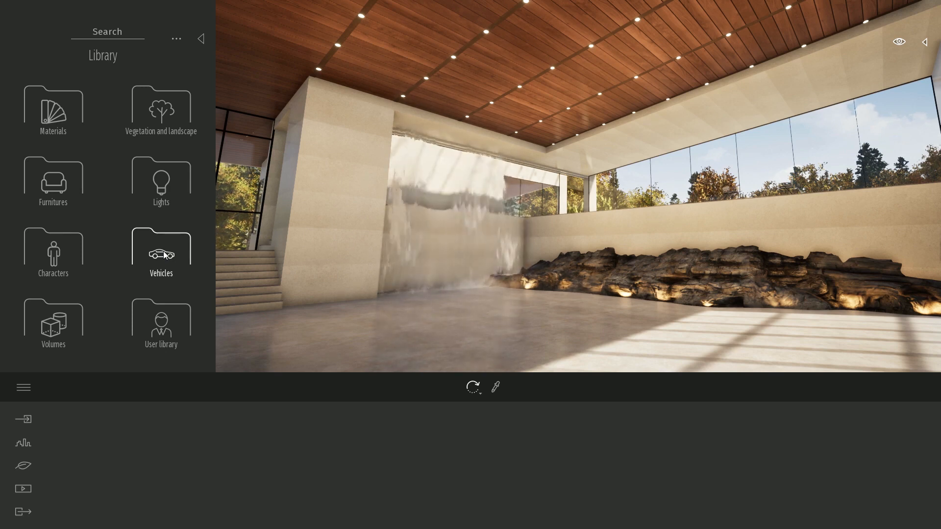
pyautogui.moveTo(460, 227); pyautogui.dragTo(612, 245, button='right')
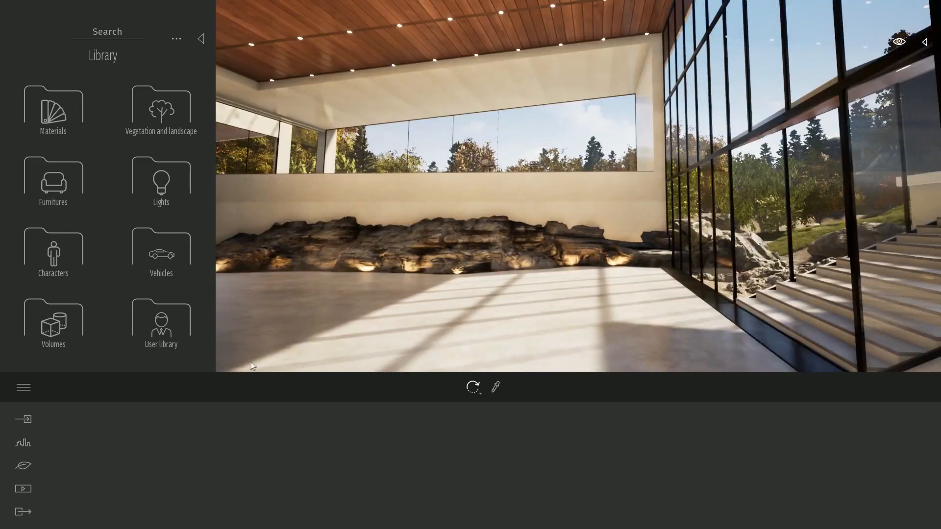
pyautogui.click(55, 317)
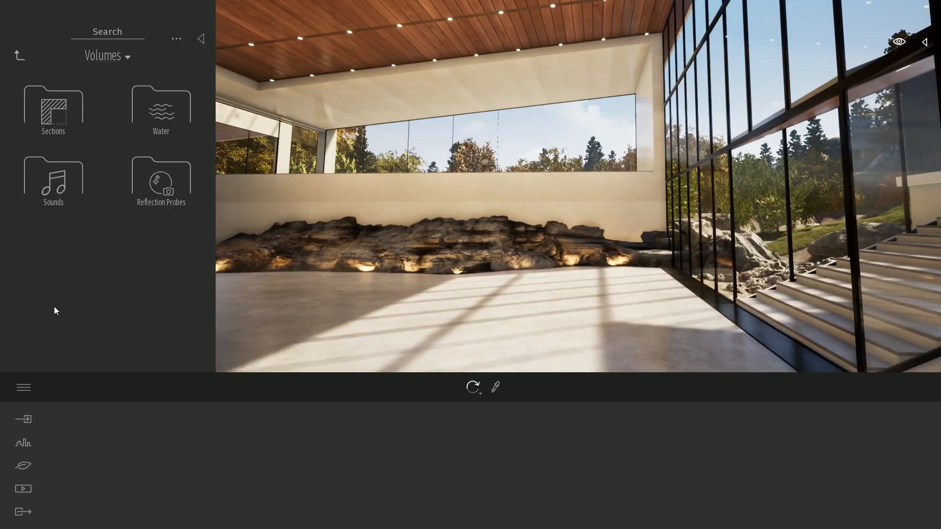
pyautogui.click(59, 117)
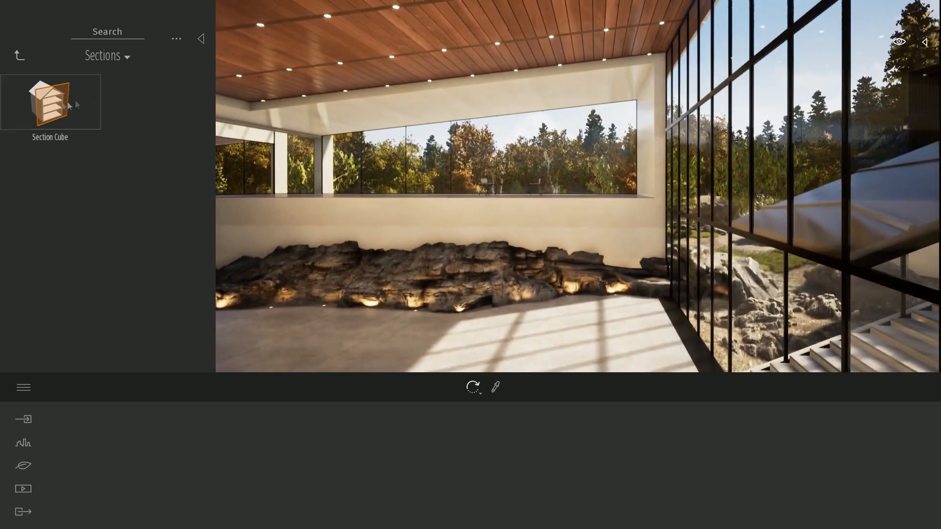
pyautogui.moveTo(68, 106); pyautogui.dragTo(617, 121)
pyautogui.press('e')
pyautogui.keyDown('shift'); pyautogui.moveTo(660, 165); pyautogui.dragTo(688, 158, button='middle'); pyautogui.keyUp('shift')
pyautogui.moveTo(689, 159); pyautogui.dragTo(719, 162)
pyautogui.keyDown('shift'); pyautogui.moveTo(720, 162); pyautogui.dragTo(606, 78, button='middle'); pyautogui.keyUp('shift')
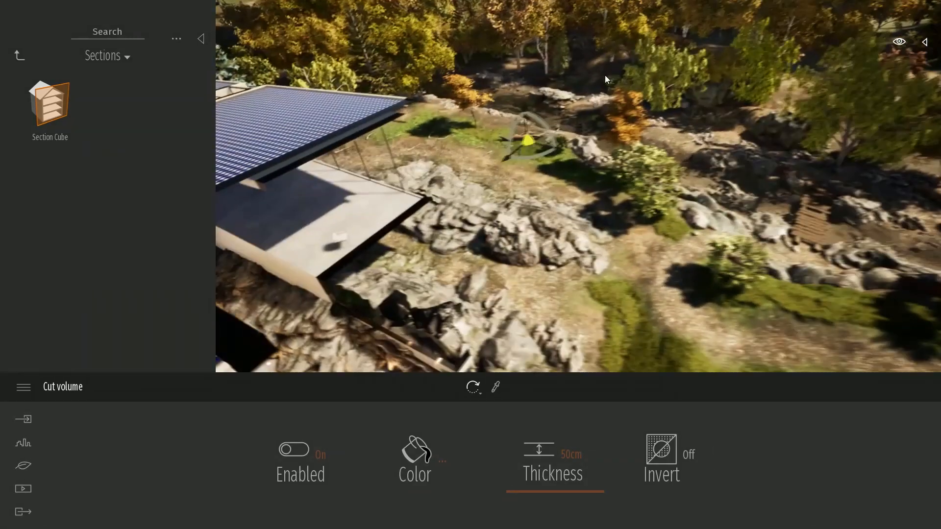
# - Enlarge the section cube over the house to cut away the roof, and raise the cut volume
pyautogui.click(505, 142)
pyautogui.hotkey('ctrl', 'z')
pyautogui.moveTo(505, 142); pyautogui.dragTo(429, 128)
pyautogui.keyDown('shift'); pyautogui.moveTo(429, 129); pyautogui.dragTo(588, 149, button='middle'); pyautogui.keyUp('shift')
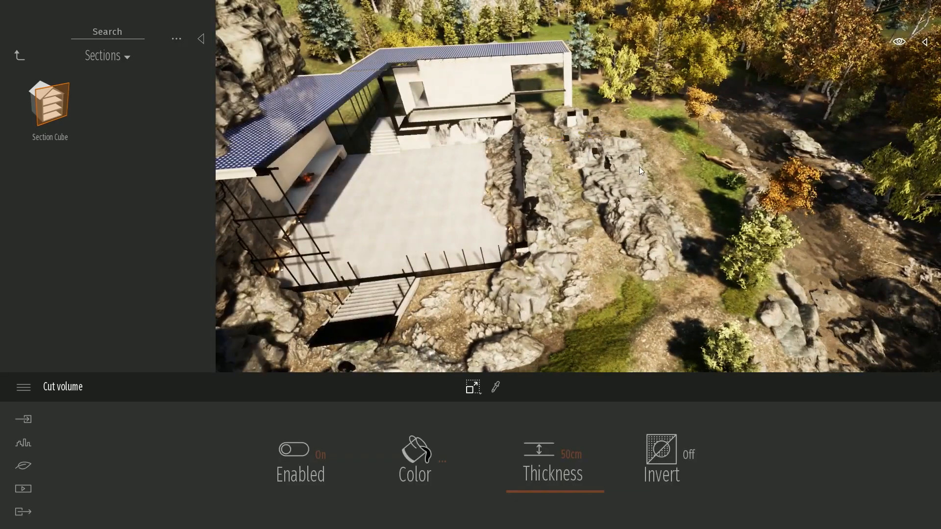
pyautogui.click(639, 166)
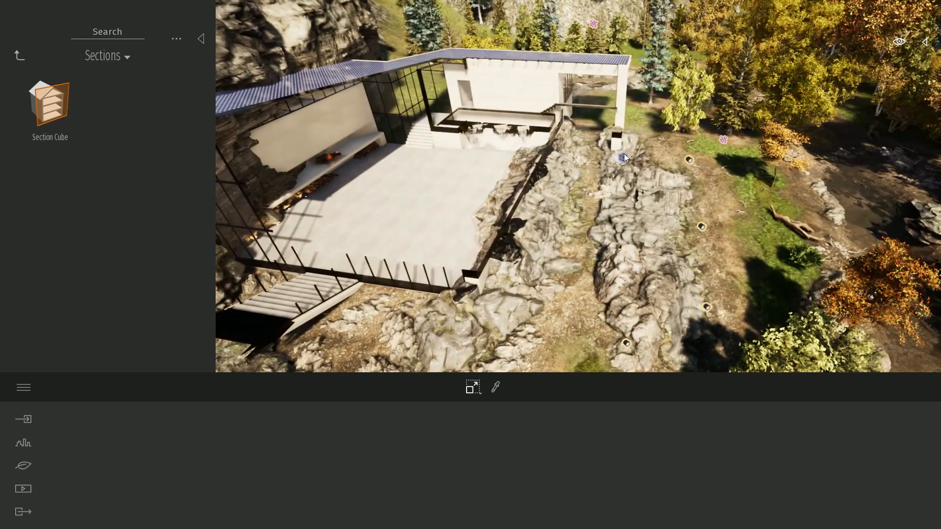
pyautogui.click(623, 157)
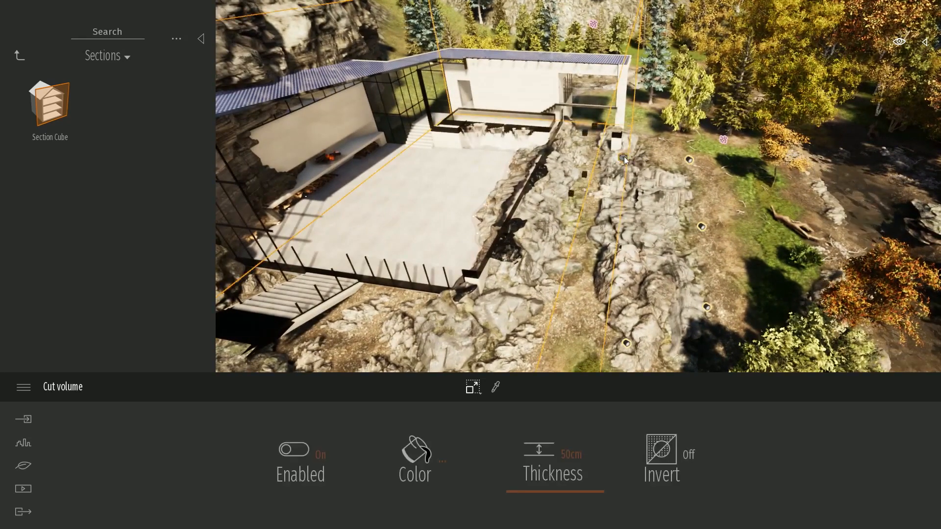
pyautogui.moveTo(637, 146); pyautogui.dragTo(633, 58)
pyautogui.moveTo(634, 68); pyautogui.dragTo(541, 172, button='right')
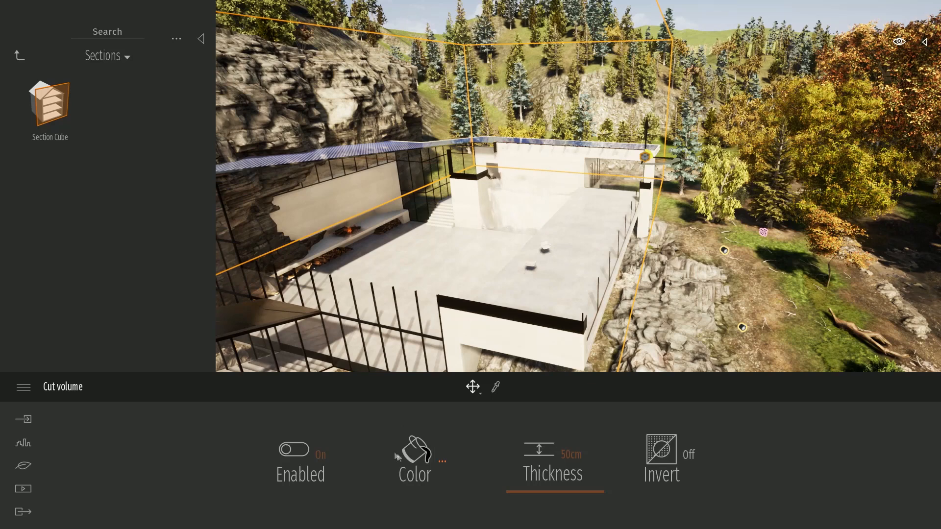
# - Color the section's cut edges red (FF0011) and set their thickness to 9 cm
pyautogui.click(442, 460)
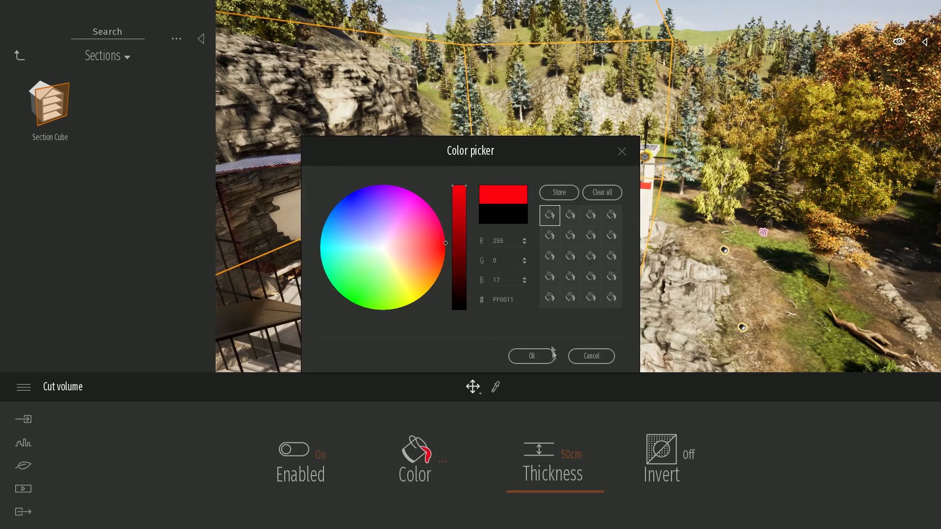
pyautogui.click(531, 357)
pyautogui.moveTo(553, 491); pyautogui.dragTo(552, 499)
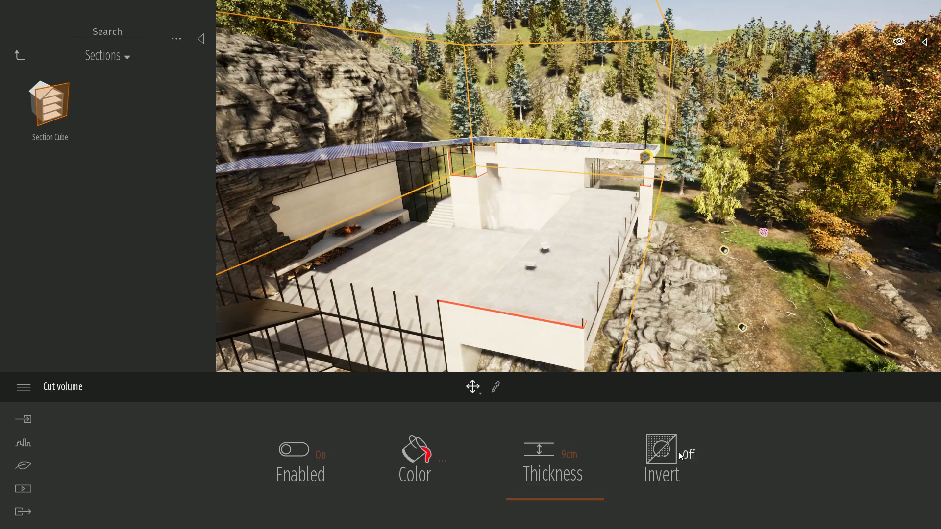
# - Try the inverted cut on the section cube and delete the cube from the scene
pyautogui.click(681, 456)
pyautogui.moveTo(620, 227); pyautogui.dragTo(703, 276)
pyautogui.press('Delete')
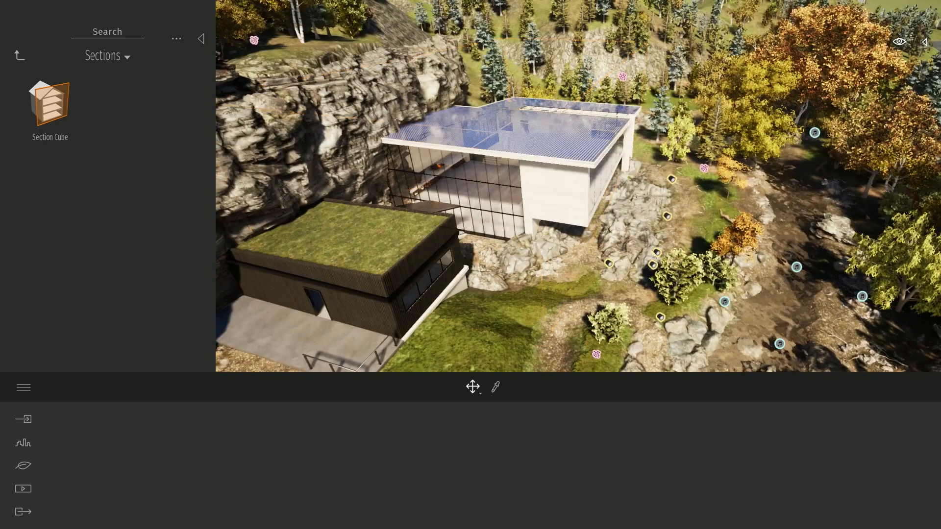
# - Return to the Volumes categories and examine the sound markers along the stream by the wooden bridge
pyautogui.click(22, 57)
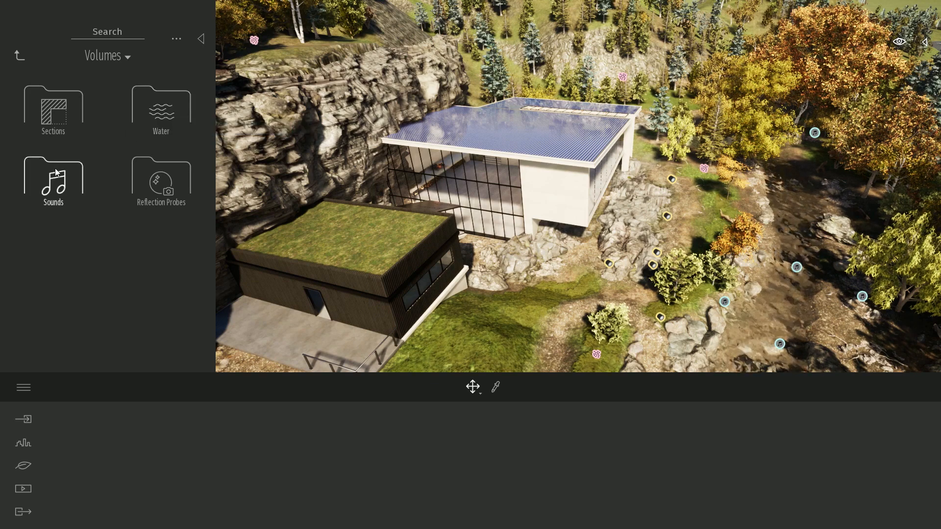
pyautogui.scroll(6, 555, 260)
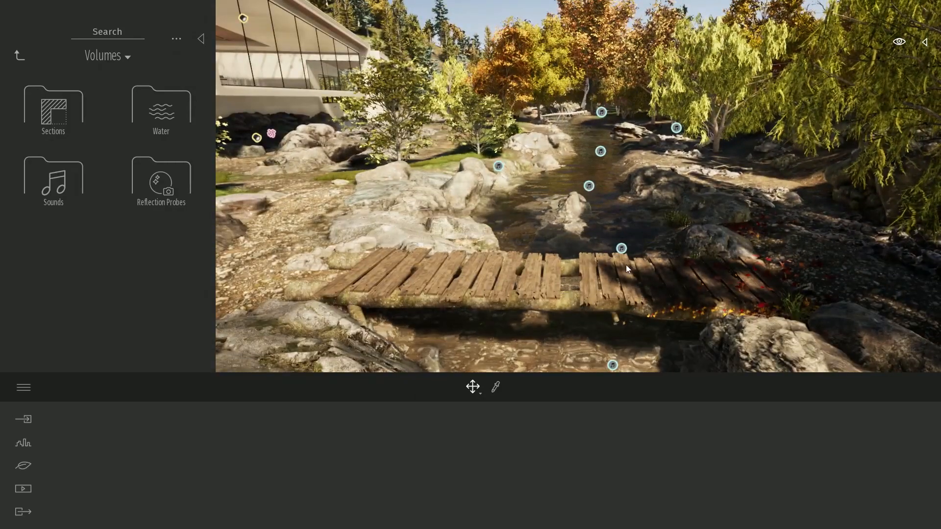
pyautogui.scroll(2, 625, 264)
pyautogui.scroll(-2, 662, 295)
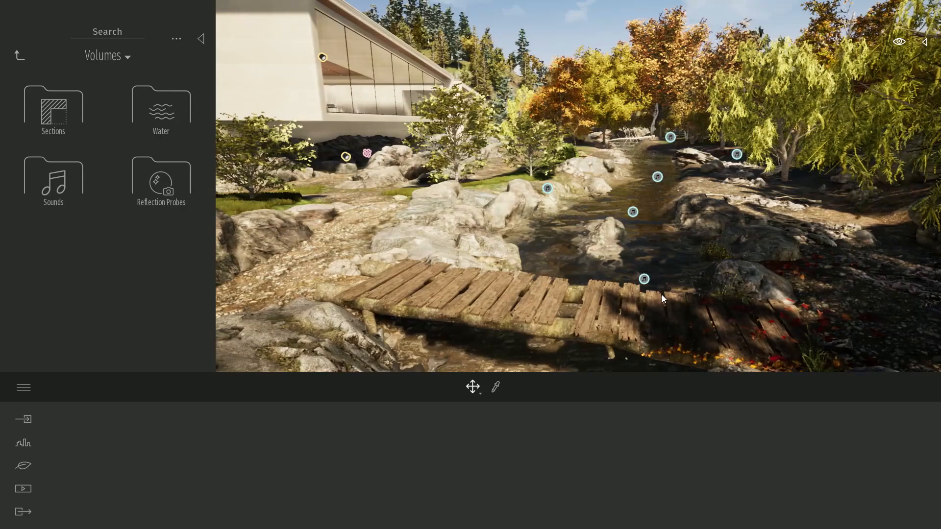
pyautogui.scroll(3, 649, 301)
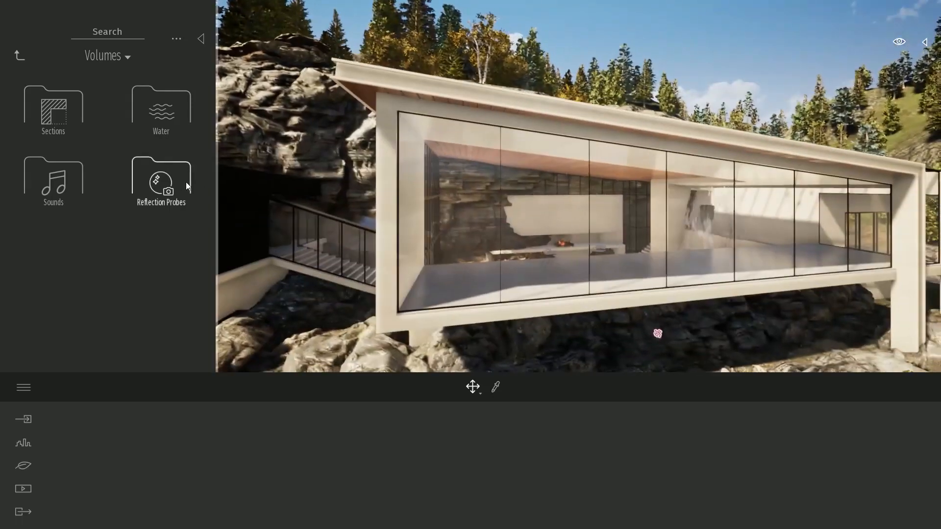
# - Place a Box Reflection Probe on the house's glass facade, increase its size and deselect it
pyautogui.click(186, 186)
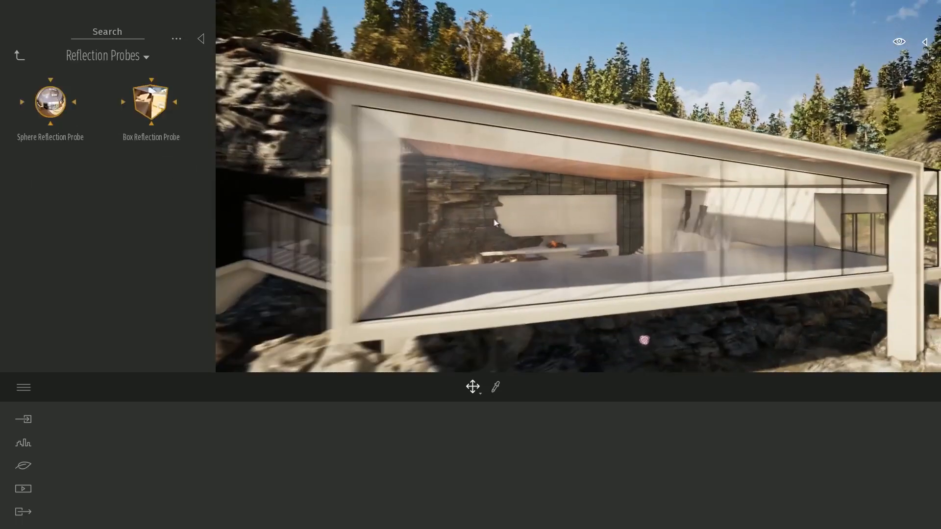
pyautogui.scroll(3, 491, 217)
pyautogui.click(537, 149)
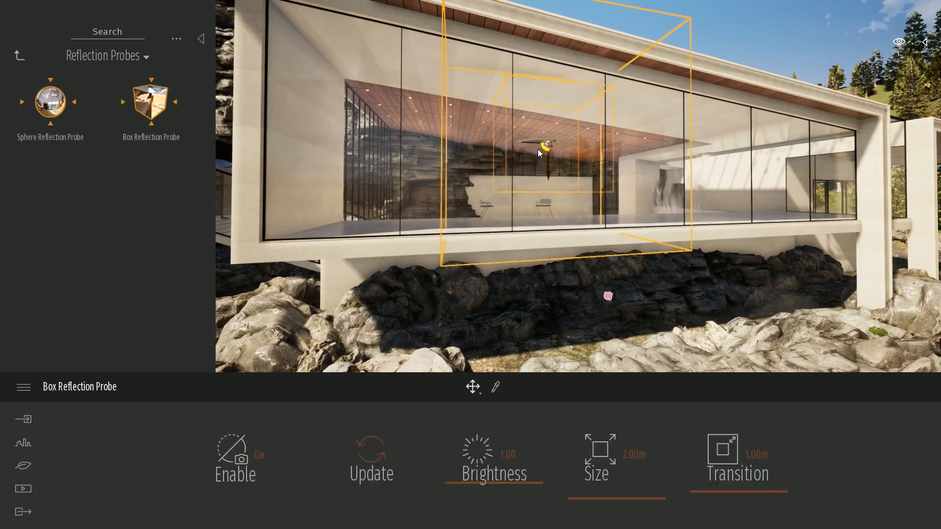
pyautogui.moveTo(613, 489); pyautogui.dragTo(615, 488)
pyautogui.moveTo(578, 131); pyautogui.dragTo(519, 131, button='right')
pyautogui.moveTo(633, 179); pyautogui.dragTo(602, 140, button='right')
pyautogui.press('Escape')
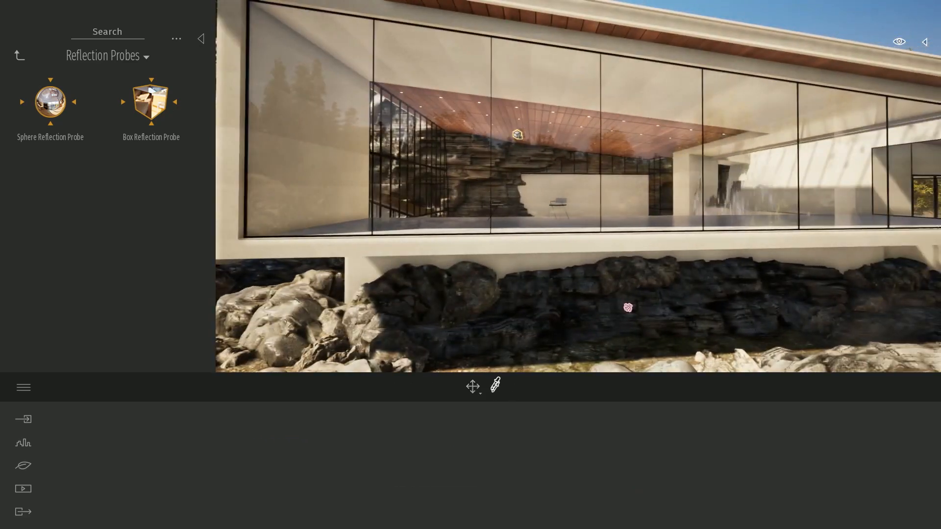
# - Pick the facade's Clear glass material and set its opacity to 22%
pyautogui.click(533, 164)
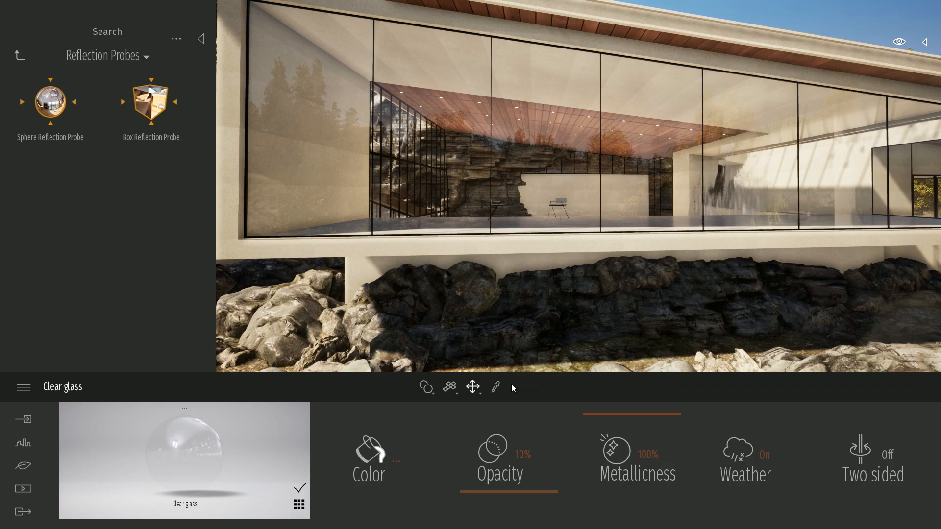
pyautogui.moveTo(508, 489); pyautogui.dragTo(513, 484)
pyautogui.press('s')
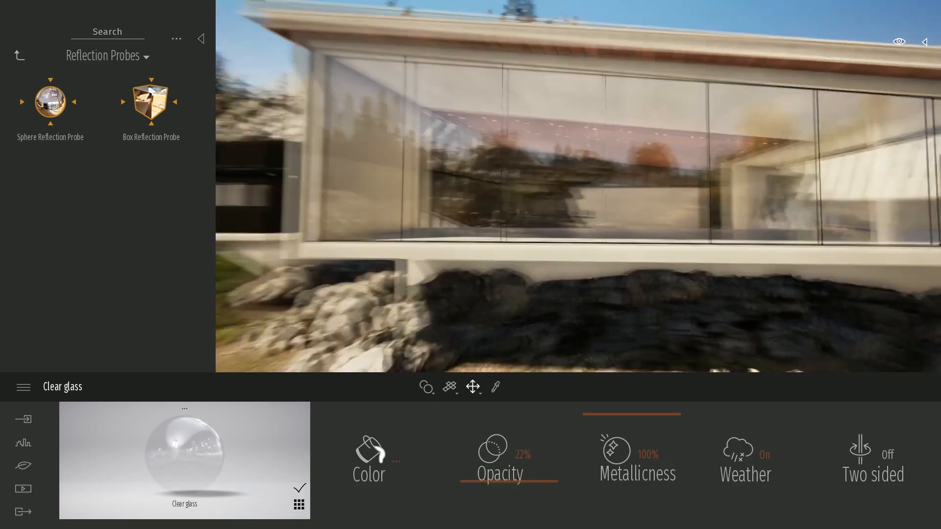
# - Examine the reflections in the house's glass facade from several angles
pyautogui.press('d')
pyautogui.press('w')
pyautogui.press('a')
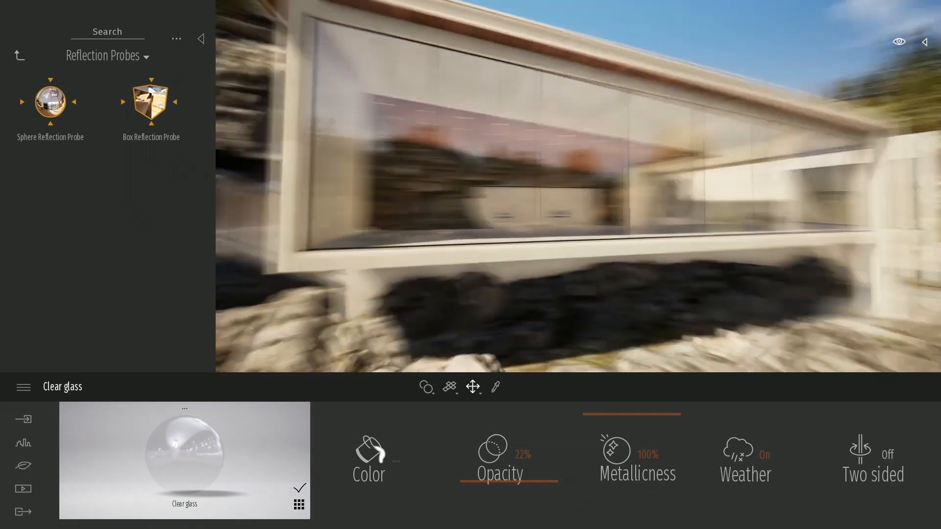
pyautogui.press('w')
pyautogui.press('d')
pyautogui.moveTo(698, 187)
pyautogui.mouseDown(button='right')
pyautogui.moveTo(612, 186)
pyautogui.moveTo(701, 186)
pyautogui.mouseUp(button='right')
pyautogui.press('a')
pyautogui.press('a')
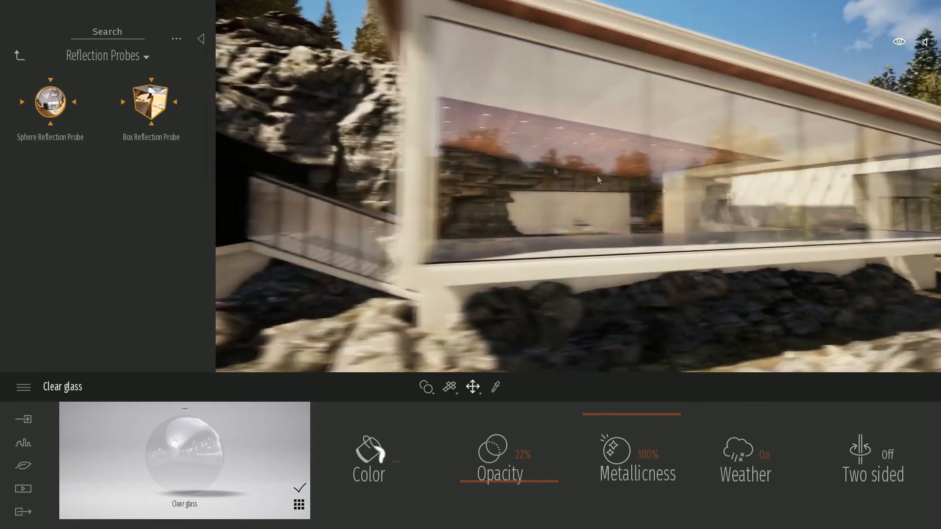
# - Return to the main library, go inside the house, create a new material and apply it to the floor beside the waterfall
pyautogui.click(17, 55)
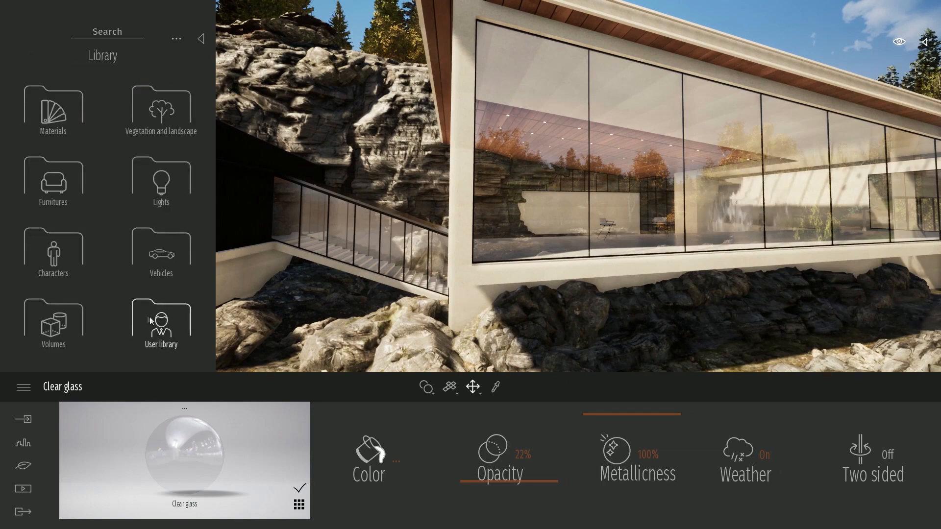
pyautogui.press('w')
pyautogui.moveTo(496, 250); pyautogui.dragTo(671, 261, button='right')
pyautogui.press('w')
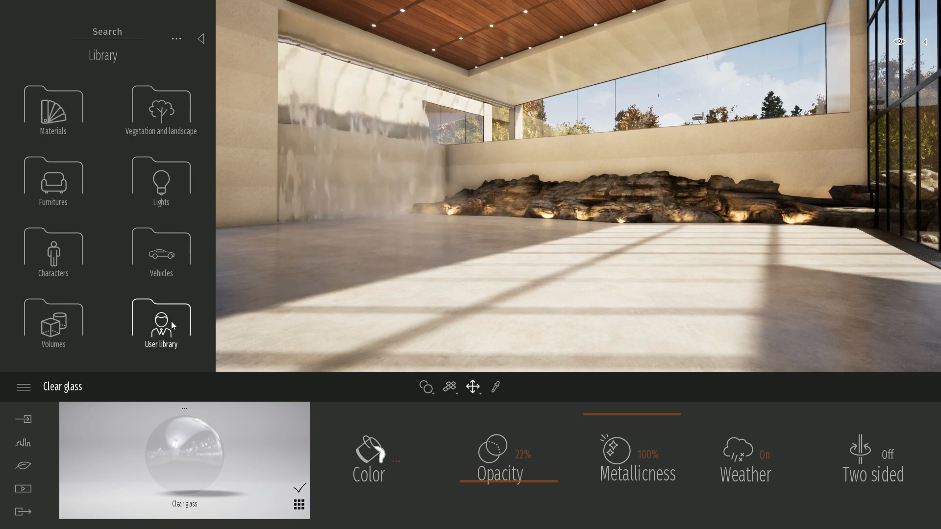
pyautogui.moveTo(557, 224); pyautogui.dragTo(546, 361, button='right')
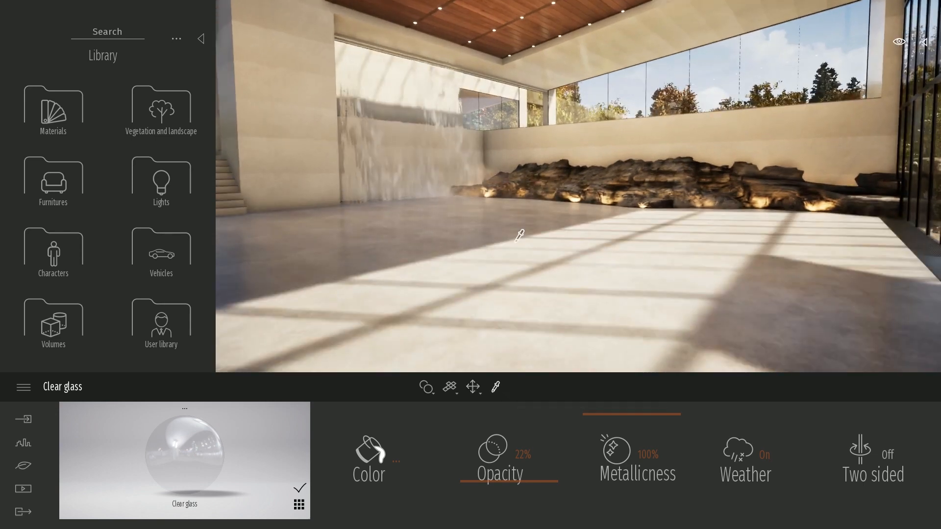
pyautogui.click(299, 505)
pyautogui.moveTo(287, 471); pyautogui.dragTo(289, 403)
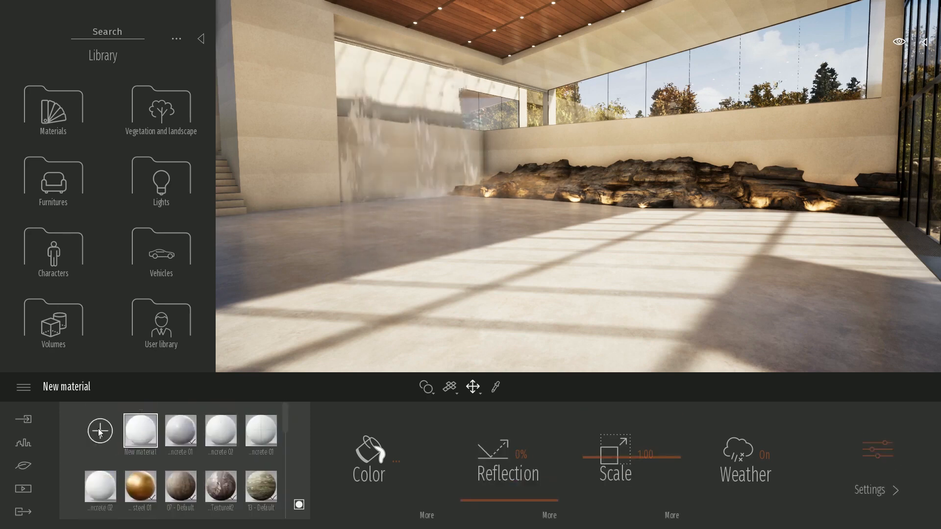
pyautogui.moveTo(142, 431); pyautogui.dragTo(570, 268)
# - Load parquet_var_01_d.png from the BasicDemo Norway _maps folder as the new material's color texture
pyautogui.moveTo(457, 274); pyautogui.dragTo(417, 263, button='right')
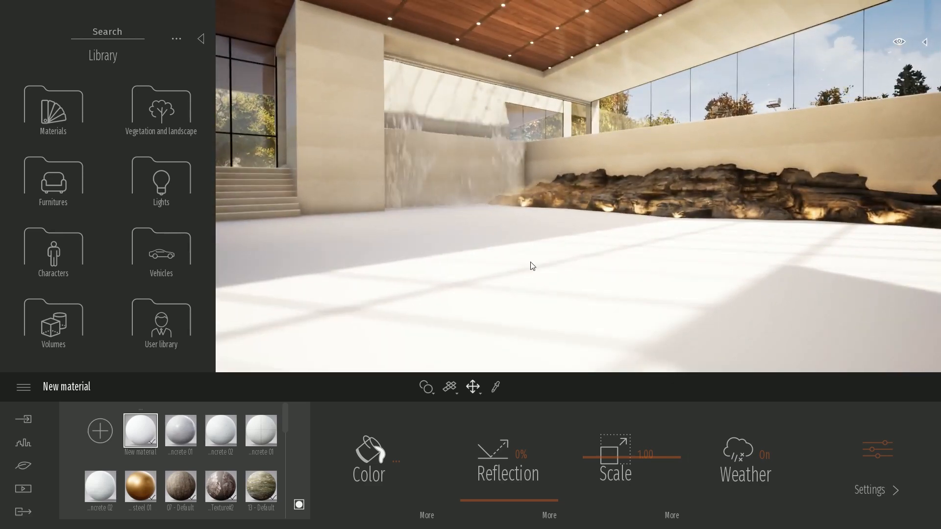
pyautogui.click(426, 515)
pyautogui.click(510, 455)
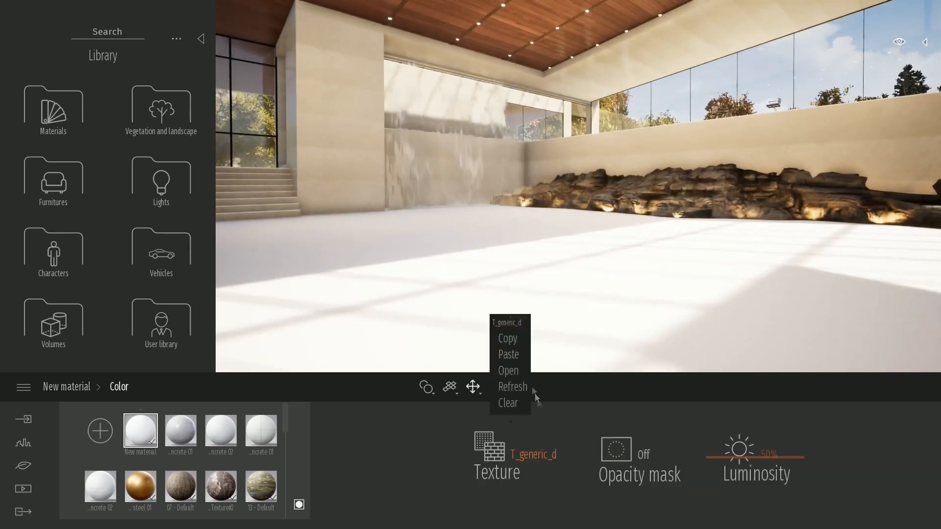
pyautogui.click(510, 371)
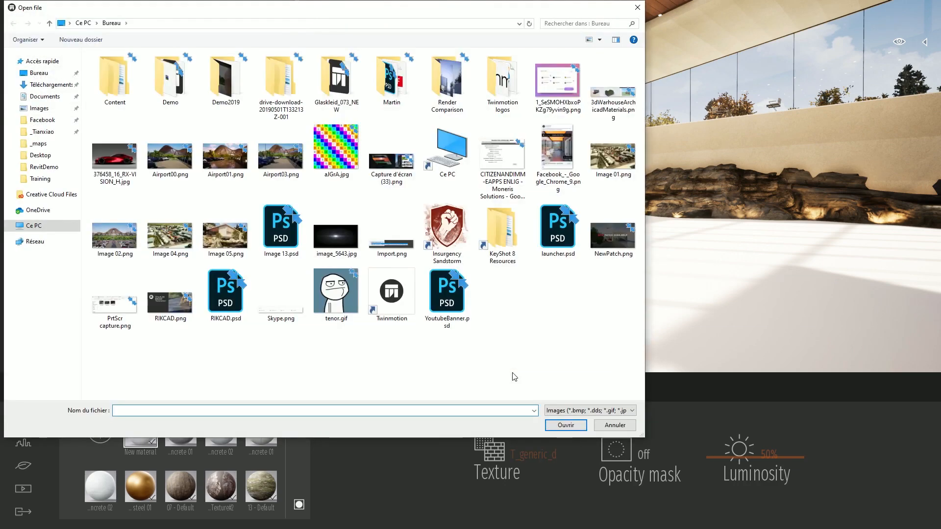
pyautogui.click(48, 180)
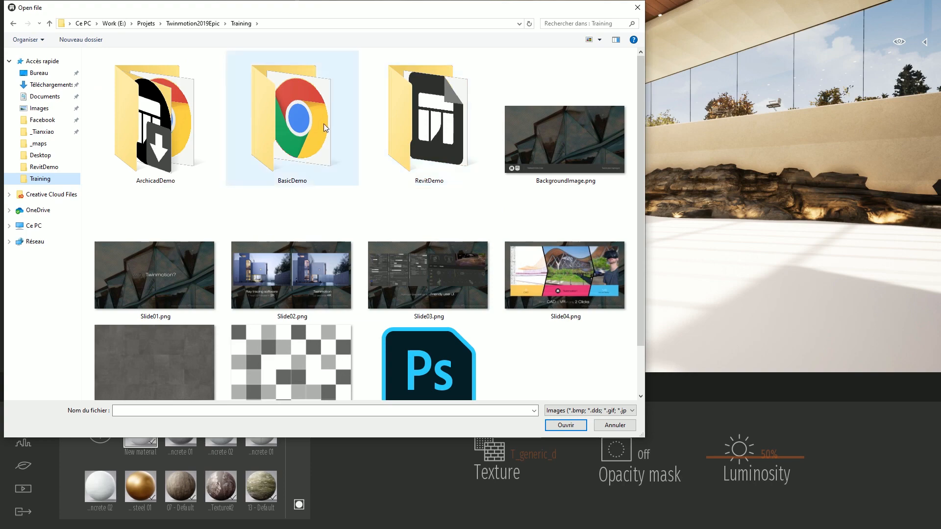
pyautogui.doubleClick(324, 128)
pyautogui.doubleClick(134, 73)
pyautogui.doubleClick(131, 70)
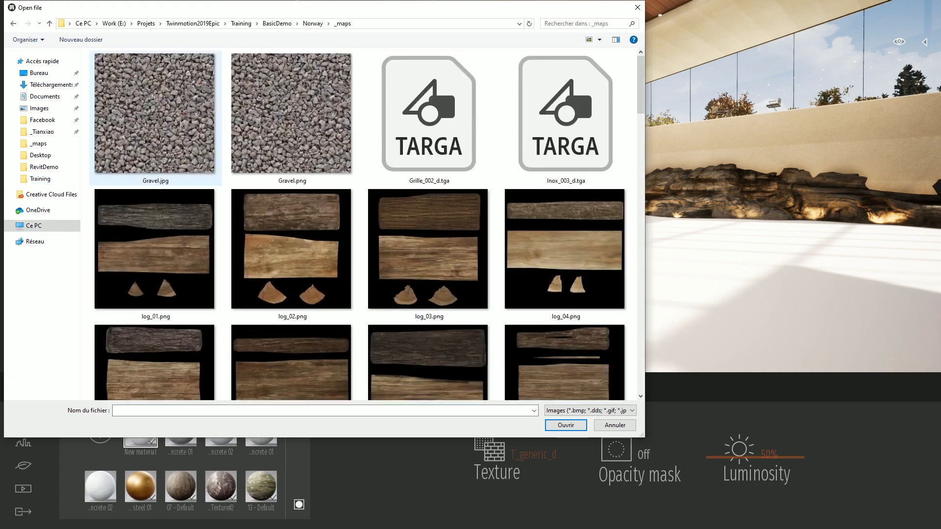
pyautogui.moveTo(639, 93); pyautogui.dragTo(637, 159)
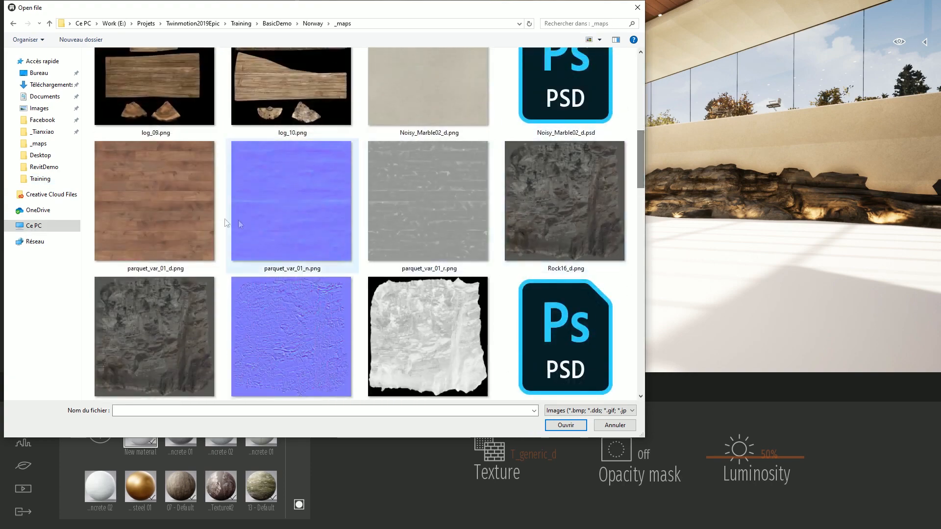
pyautogui.doubleClick(151, 203)
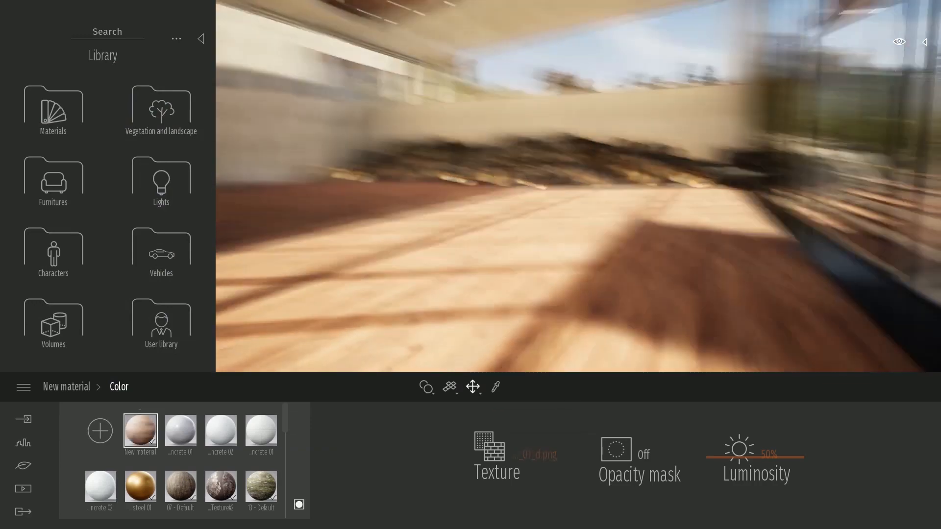
pyautogui.moveTo(579, 196); pyautogui.dragTo(522, 178, button='right')
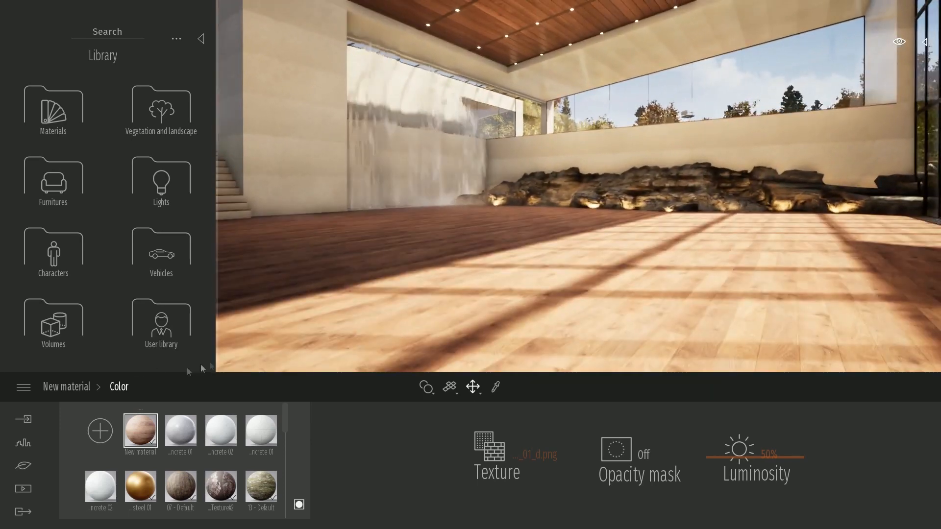
# - Load parquet_var_01_r.png from the _maps folder as the new material's reflection texture
pyautogui.click(73, 387)
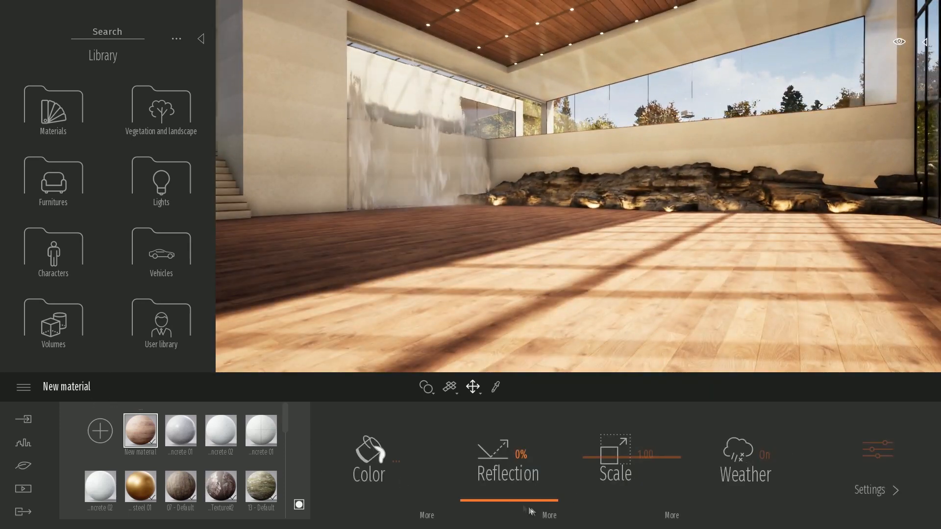
pyautogui.click(549, 514)
pyautogui.click(631, 462)
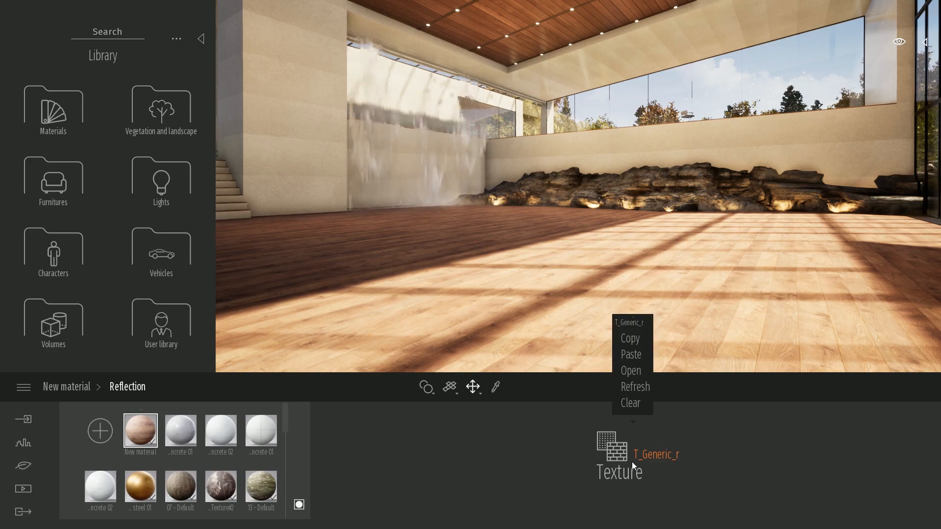
pyautogui.click(632, 371)
pyautogui.scroll(-1, 641, 92)
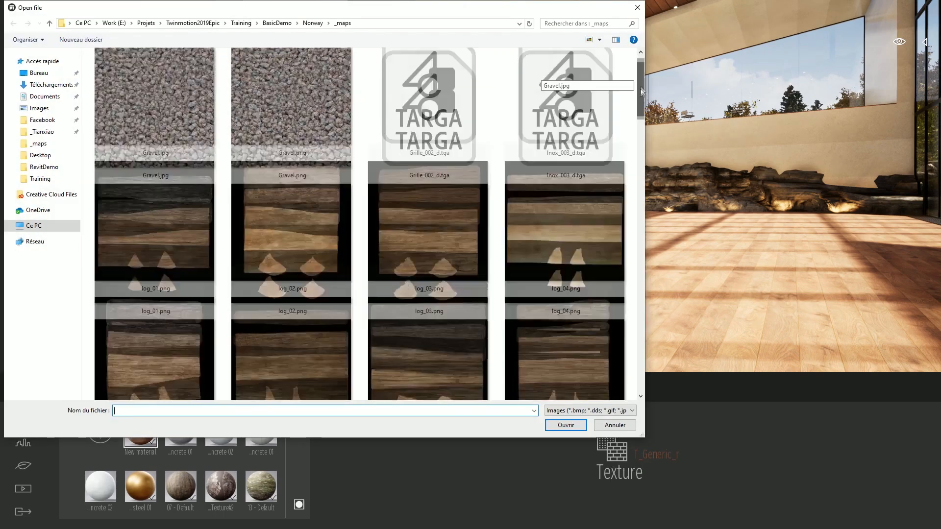
pyautogui.scroll(-5, 549, 217)
pyautogui.doubleClick(413, 217)
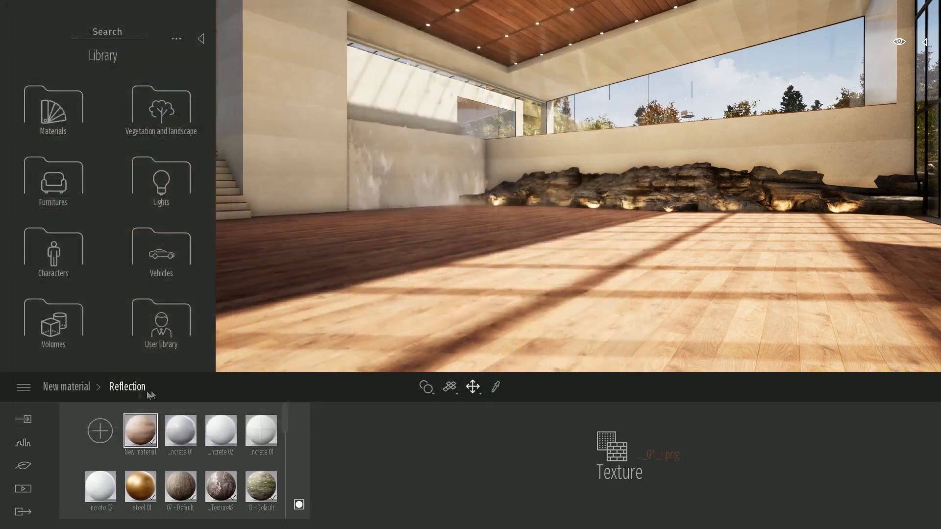
# - Raise the floor material's reflection to about 59%, checking the parquet from different angles
pyautogui.click(71, 388)
pyautogui.moveTo(497, 498); pyautogui.dragTo(501, 450)
pyautogui.press('a')
pyautogui.moveTo(564, 254)
pyautogui.mouseDown(button='right')
pyautogui.moveTo(549, 255)
pyautogui.moveTo(625, 260)
pyautogui.mouseUp(button='right')
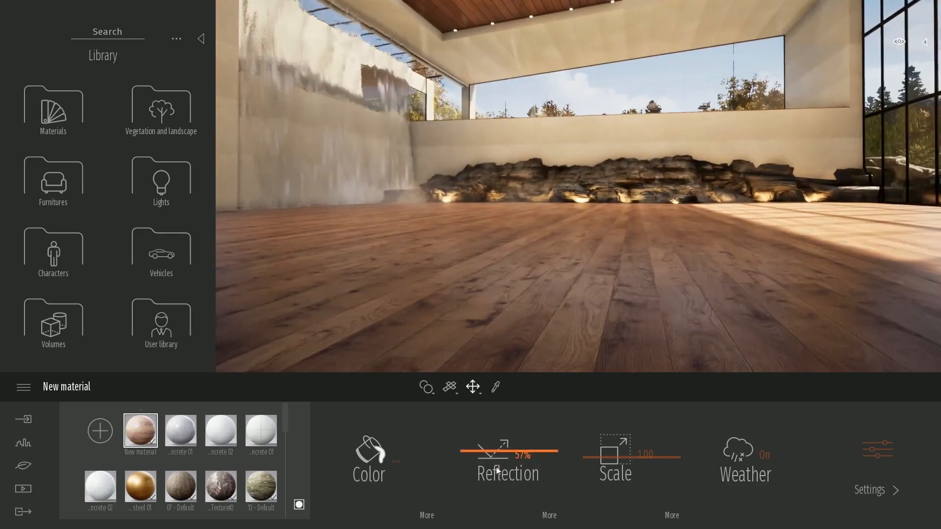
pyautogui.moveTo(488, 451); pyautogui.dragTo(490, 444)
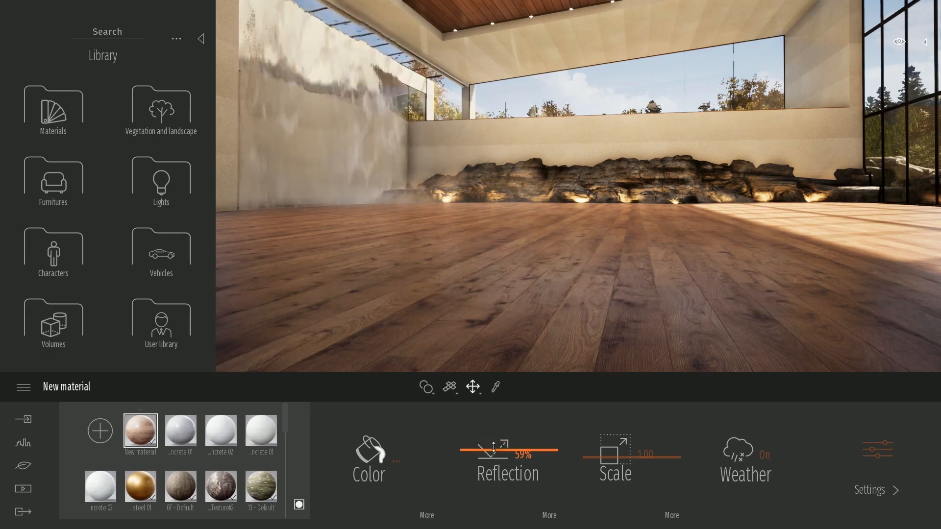
pyautogui.moveTo(496, 448); pyautogui.dragTo(496, 447)
pyautogui.moveTo(655, 285); pyautogui.dragTo(620, 278, button='right')
# - Load parquet_var_01_n.png from the _maps folder as the floor material's bump texture
pyautogui.click(875, 490)
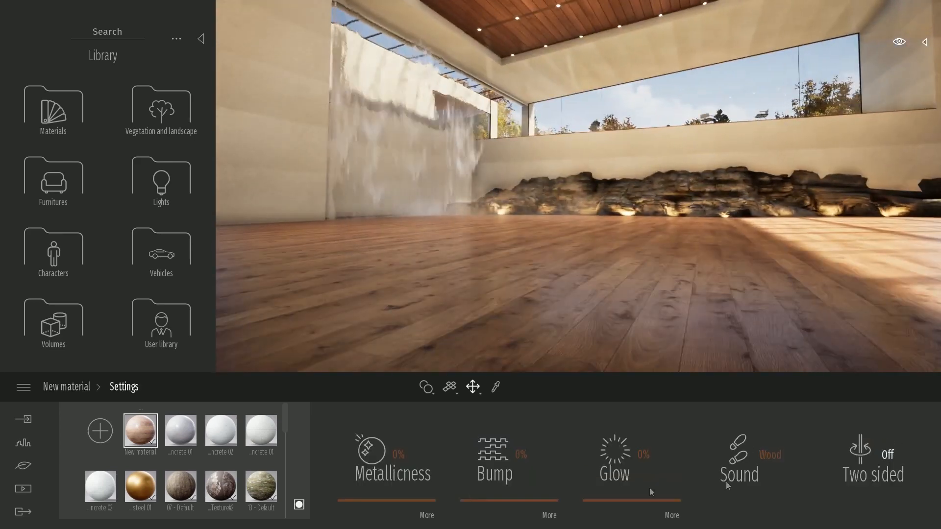
pyautogui.click(547, 515)
pyautogui.click(613, 447)
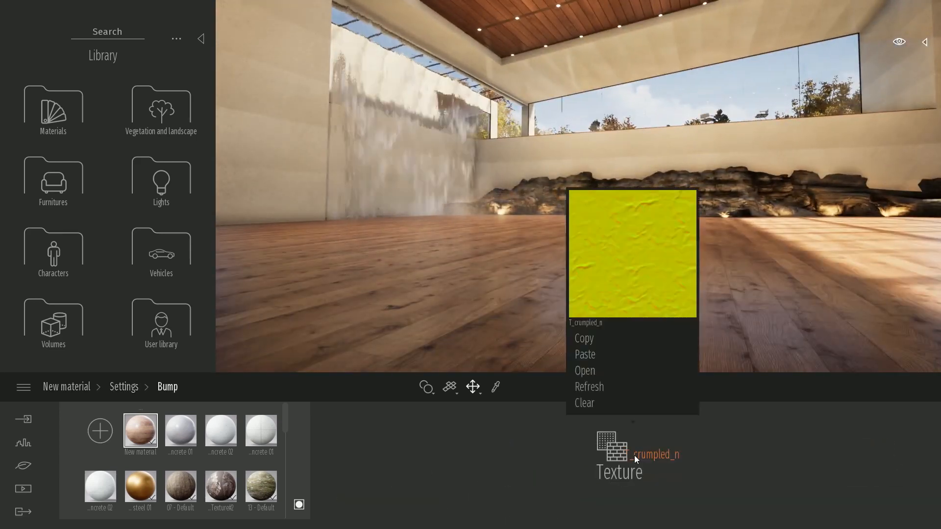
pyautogui.click(600, 371)
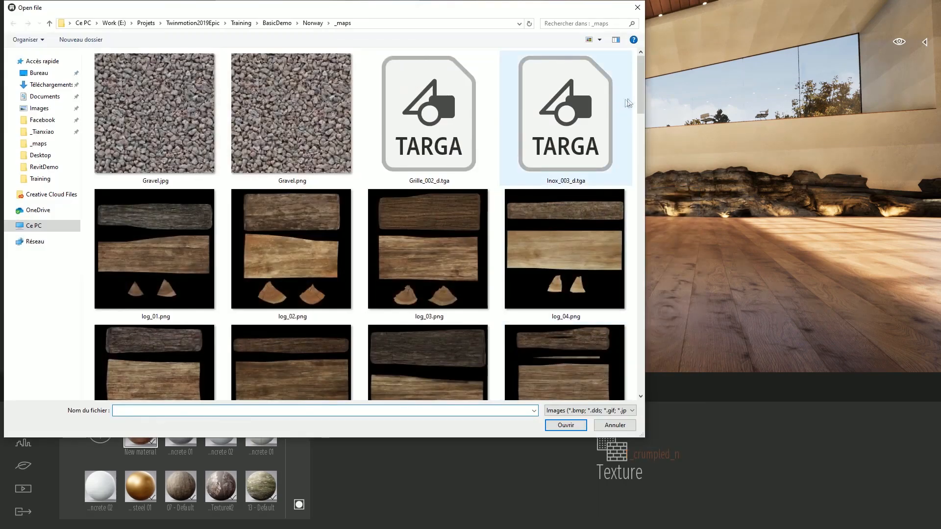
pyautogui.moveTo(639, 89); pyautogui.dragTo(638, 162)
pyautogui.doubleClick(295, 230)
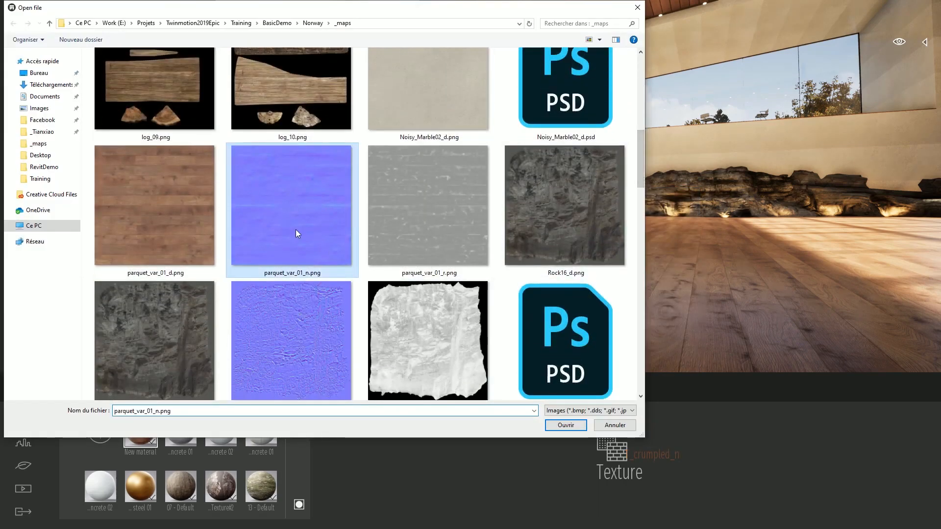
pyautogui.moveTo(629, 234); pyautogui.dragTo(669, 254, button='right')
# - Set the floor material's bump to 100% and inspect the parquet's surface relief
pyautogui.moveTo(509, 492); pyautogui.dragTo(509, 416)
pyautogui.moveTo(713, 213); pyautogui.dragTo(698, 228, button='right')
pyautogui.press('e')
pyautogui.press('s')
# - Rename the new floor material as Parquet01
pyautogui.click(300, 504)
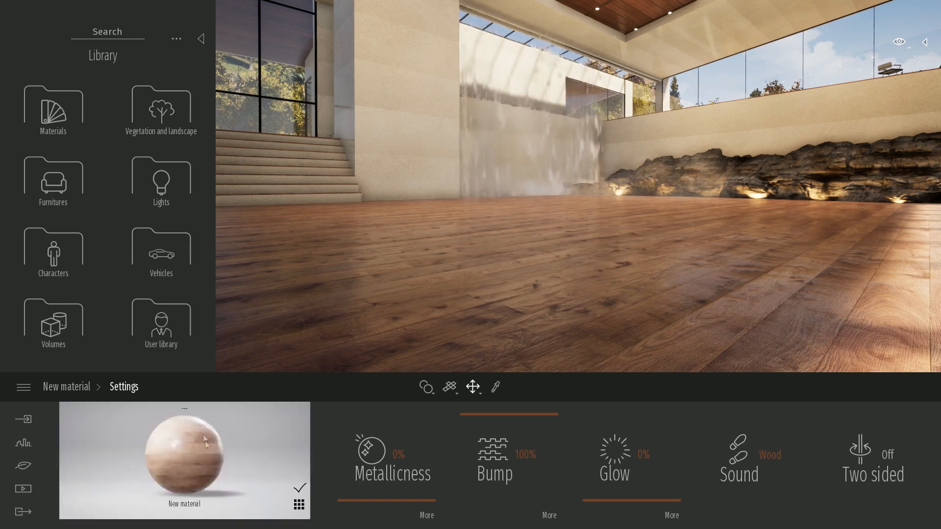
pyautogui.click(184, 408)
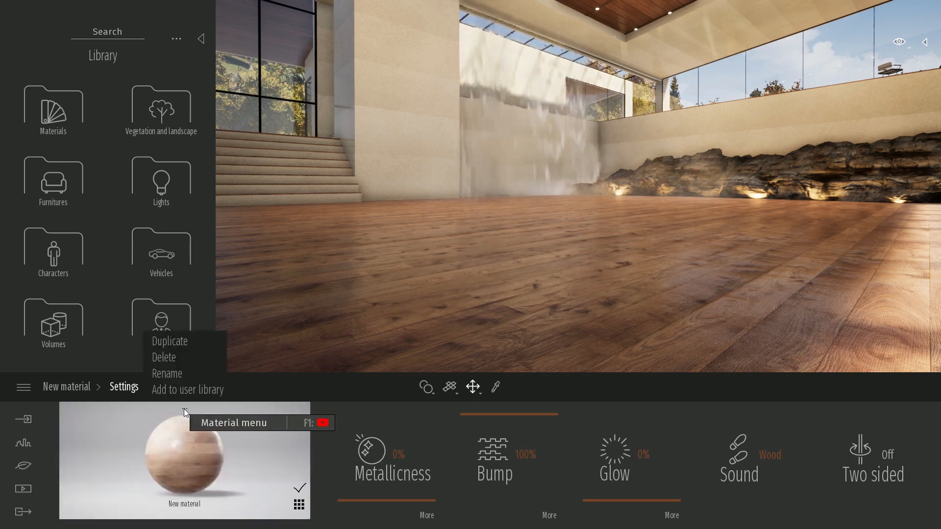
pyautogui.click(171, 374)
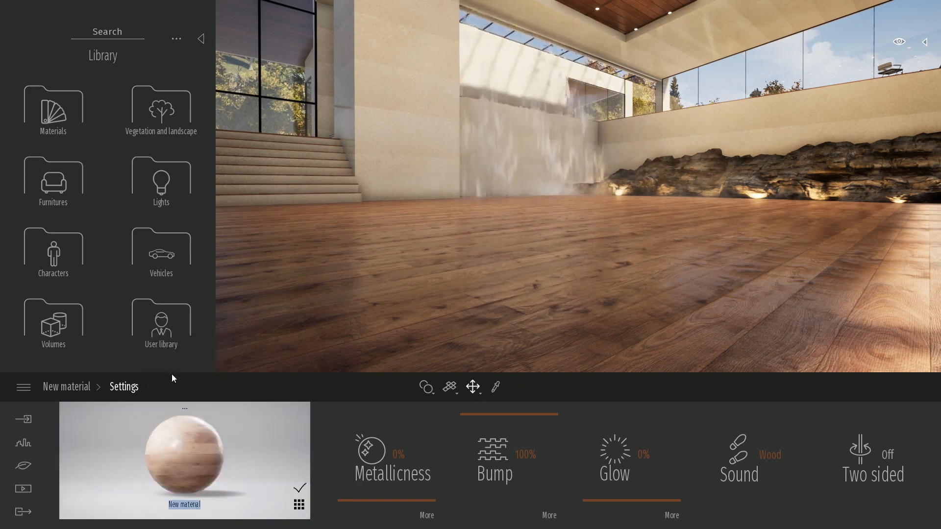
pyautogui.write('Parquet')
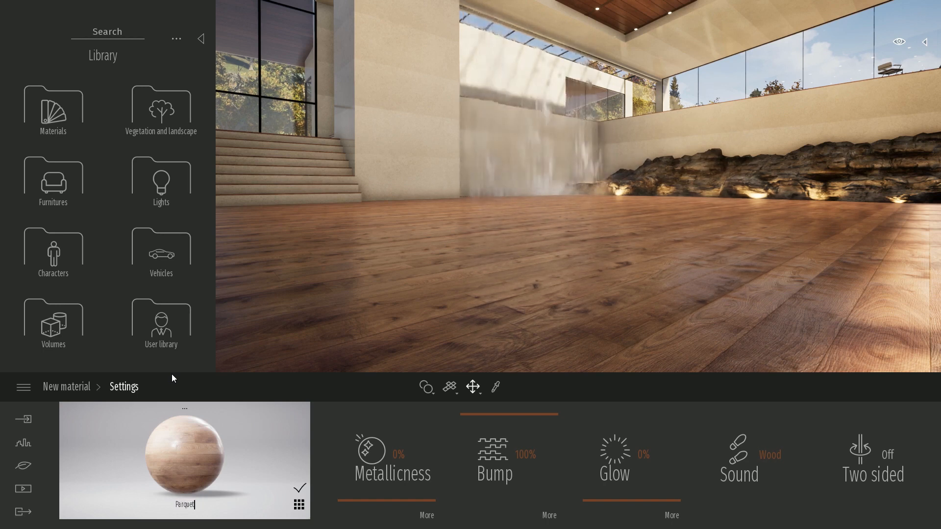
pyautogui.write('01')
pyautogui.press('Return')
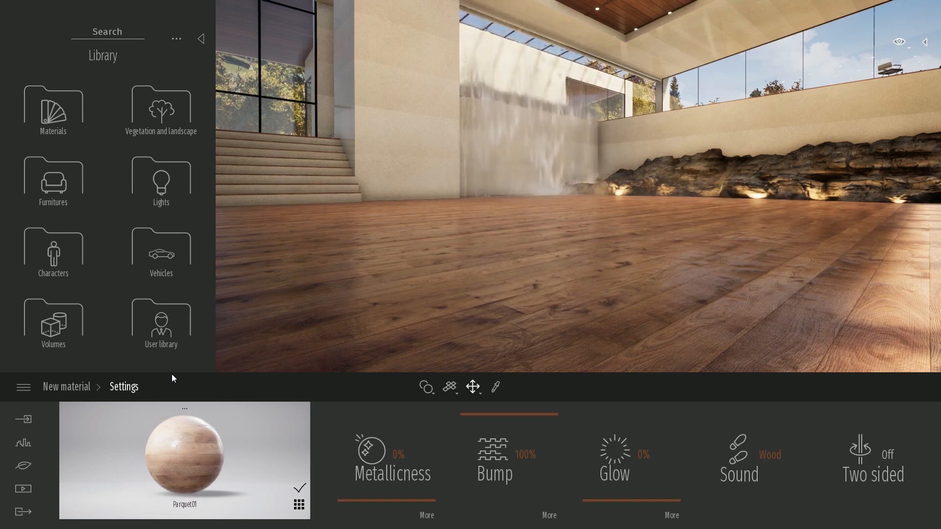
# - Add the Parquet01 material to the user library and locate its entry there
pyautogui.click(184, 409)
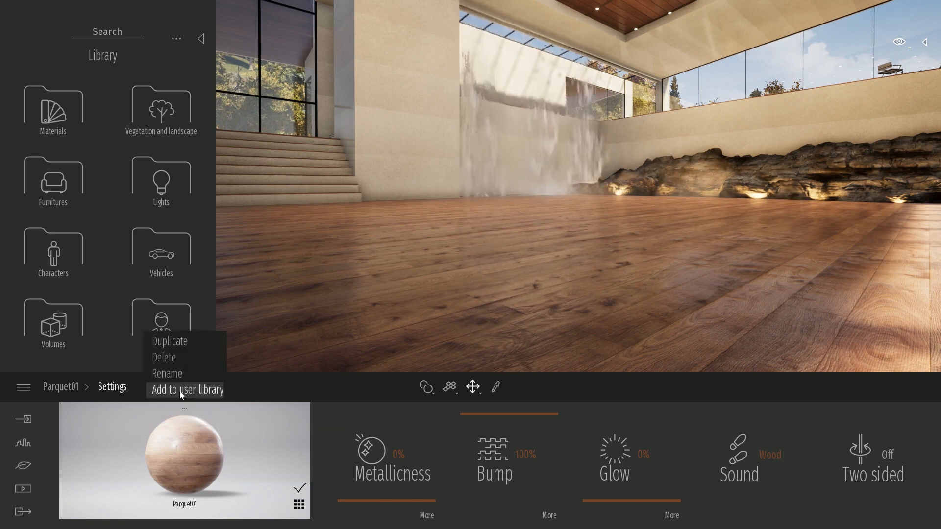
pyautogui.click(151, 318)
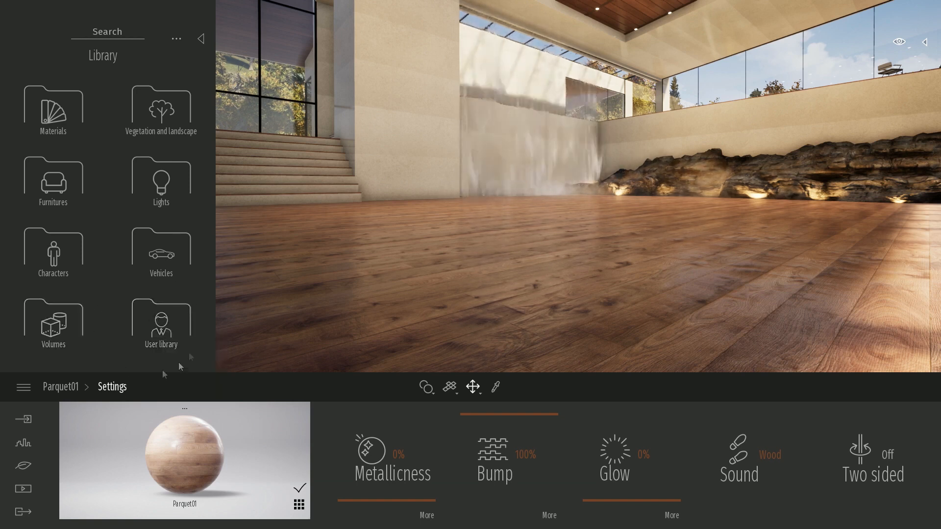
pyautogui.click(156, 316)
pyautogui.moveTo(212, 111); pyautogui.dragTo(211, 349)
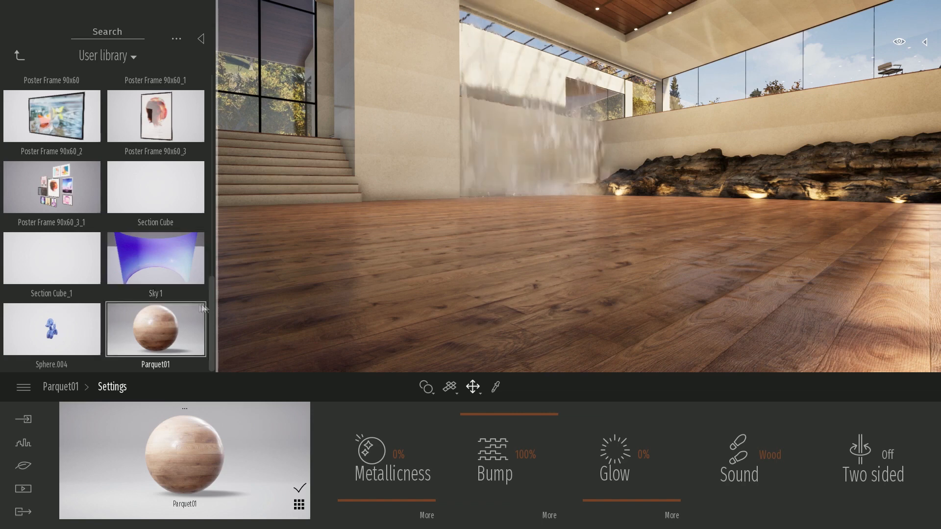
# - Browse the user library's folders and open its Materials folder
pyautogui.moveTo(211, 302); pyautogui.dragTo(212, 85)
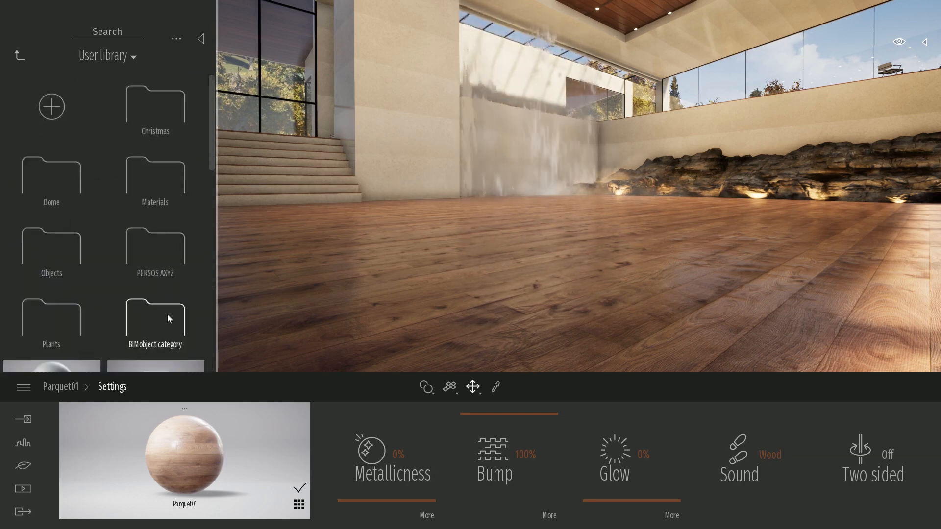
pyautogui.press('Up')
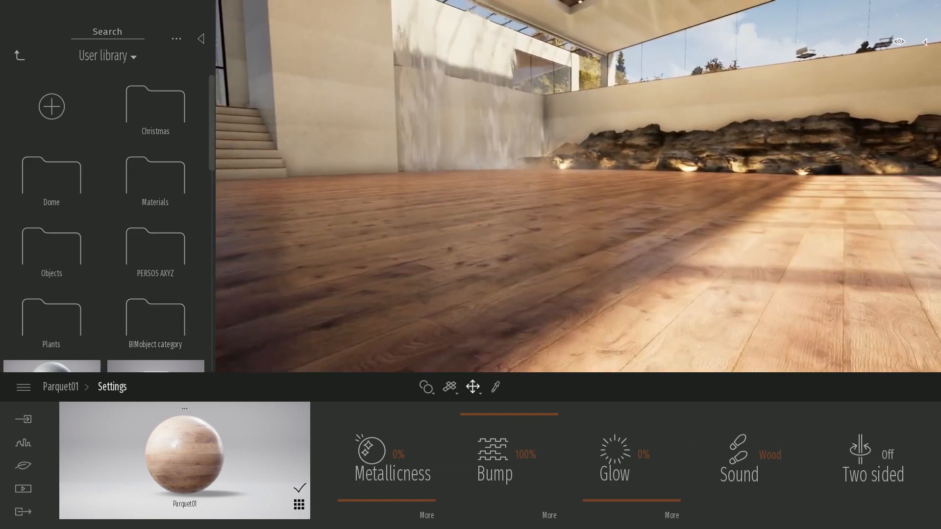
pyautogui.click(155, 195)
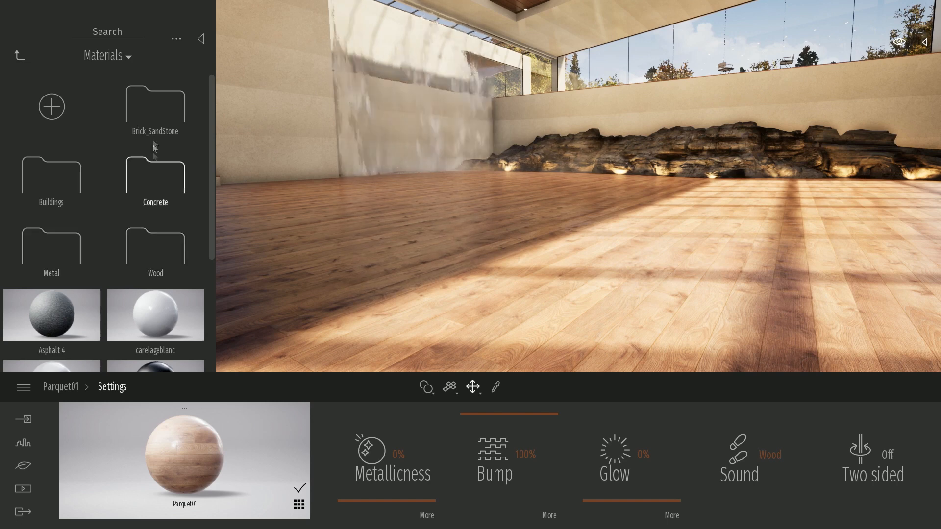
# - Try FineWood, FineWood02 and Woodparquet from the user library's Wood folder on the floor, reverting the trials, and close the library
pyautogui.click(156, 267)
pyautogui.press('Up')
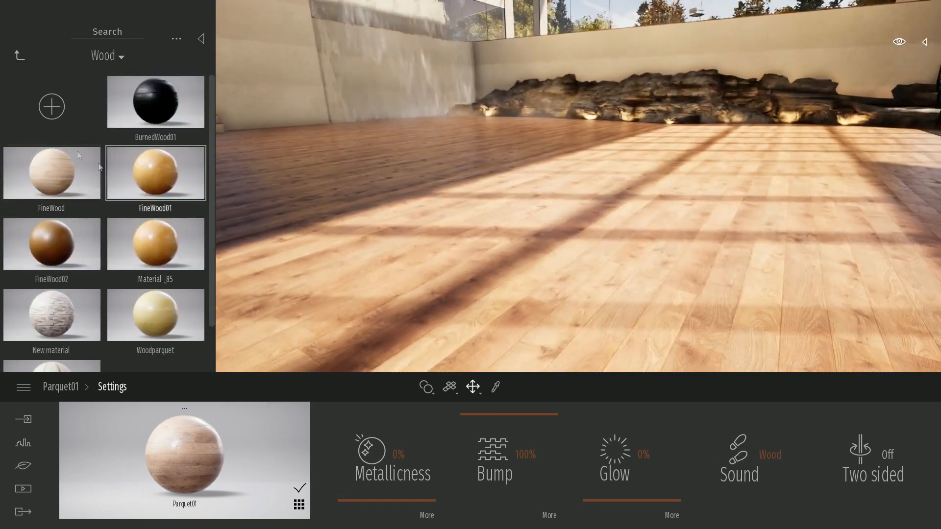
pyautogui.moveTo(140, 258); pyautogui.dragTo(513, 257)
pyautogui.moveTo(52, 173); pyautogui.dragTo(553, 304)
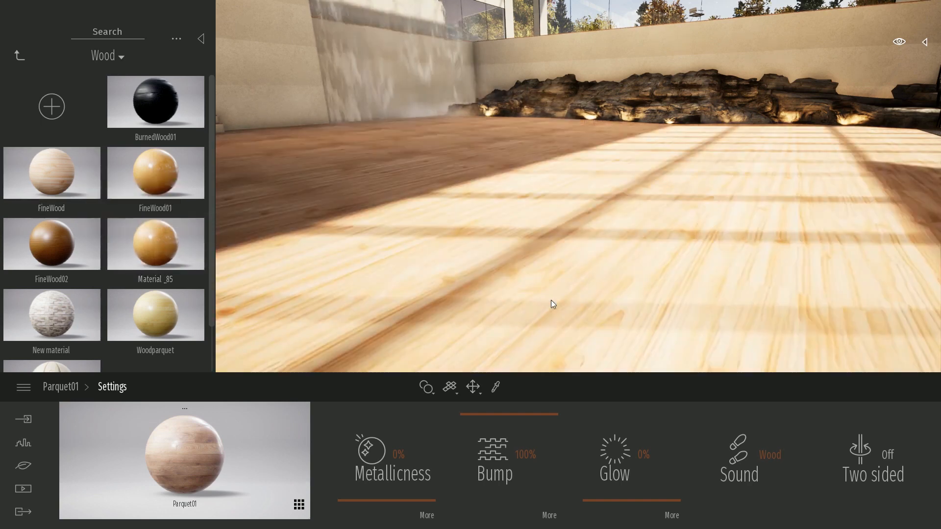
pyautogui.moveTo(51, 244); pyautogui.dragTo(526, 288)
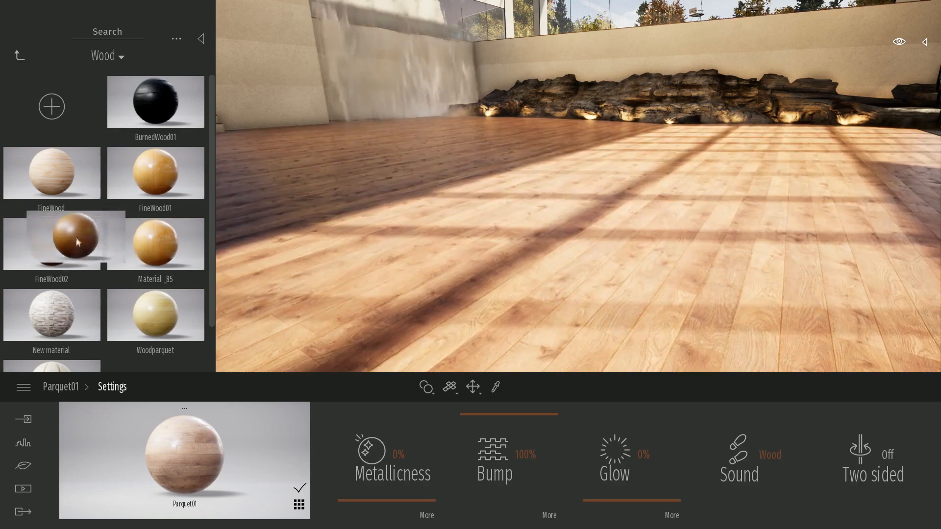
pyautogui.moveTo(155, 314); pyautogui.dragTo(580, 306)
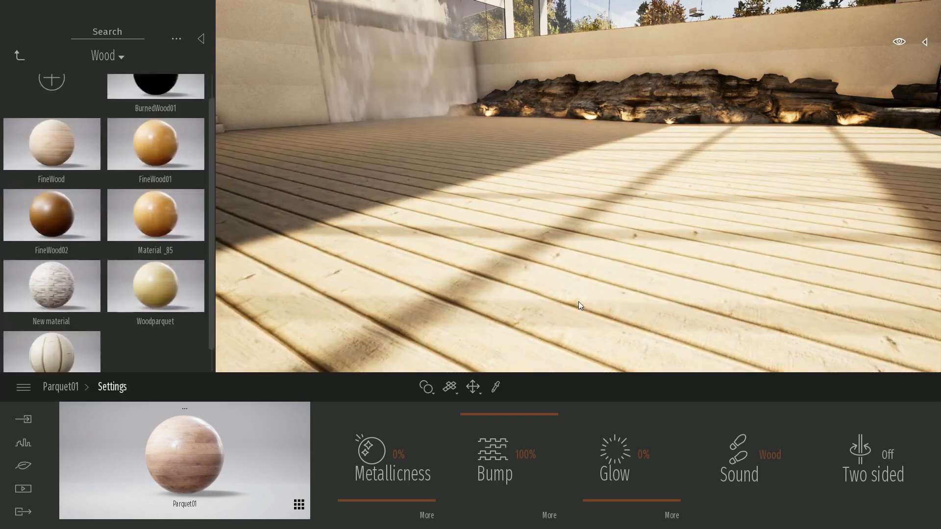
pyautogui.scroll(-1, 105, 283)
pyautogui.moveTo(62, 113); pyautogui.dragTo(63, 114)
pyautogui.click(19, 58)
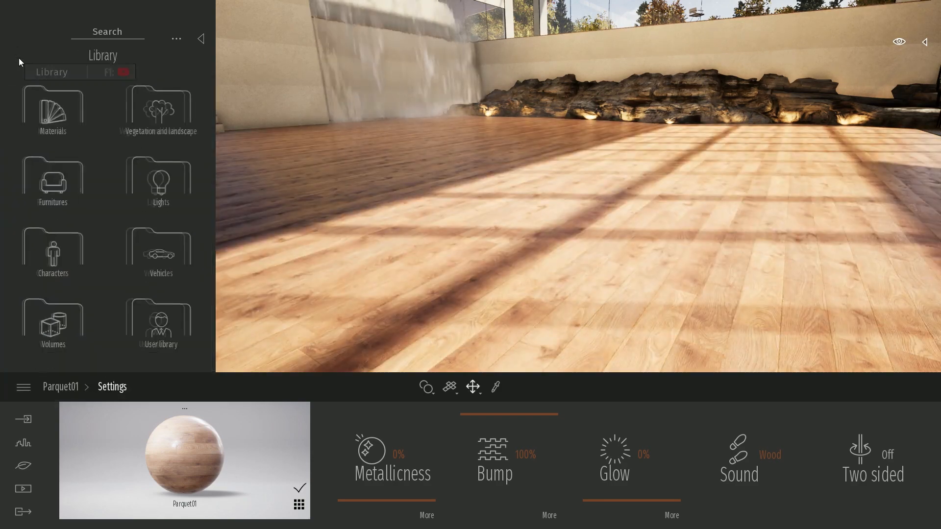
pyautogui.click(200, 38)
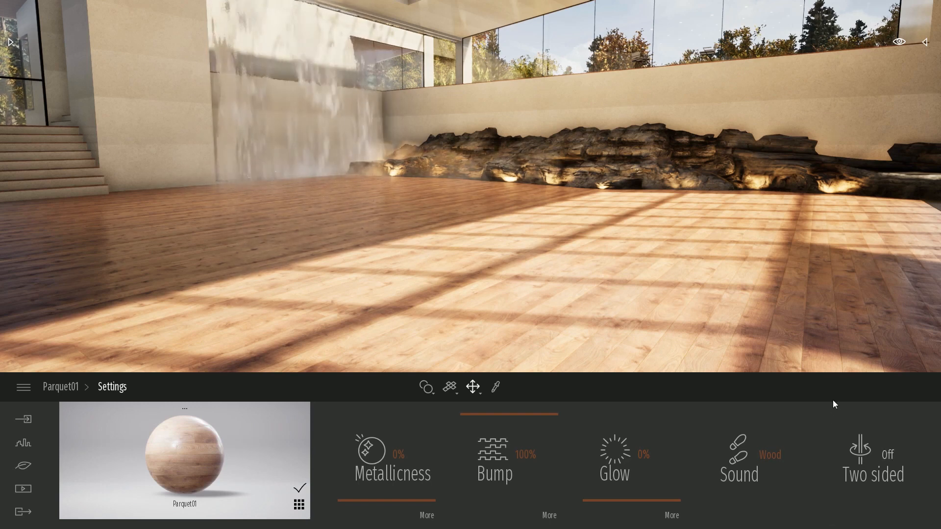
# - Set the Parquet01 floor material's reflection to 56% and its scale to 1.41
pyautogui.click(75, 387)
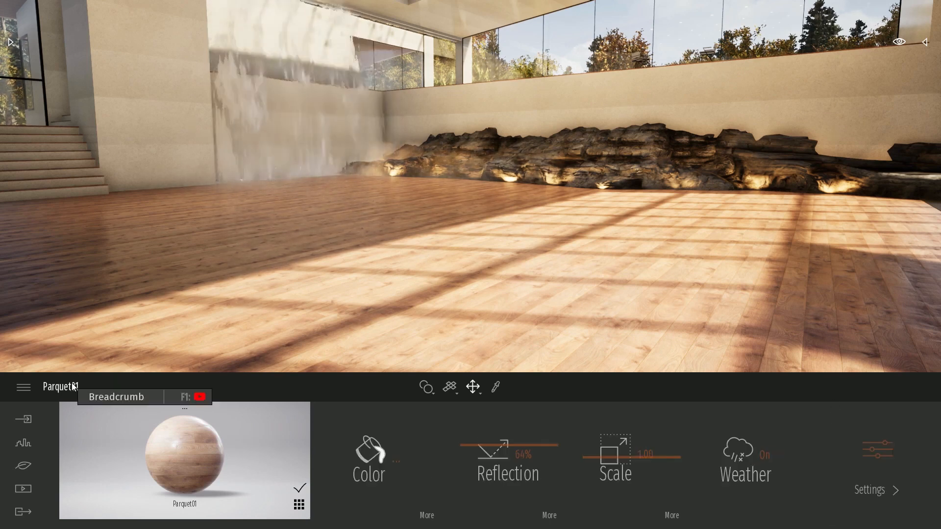
pyautogui.moveTo(478, 337); pyautogui.dragTo(527, 380, button='right')
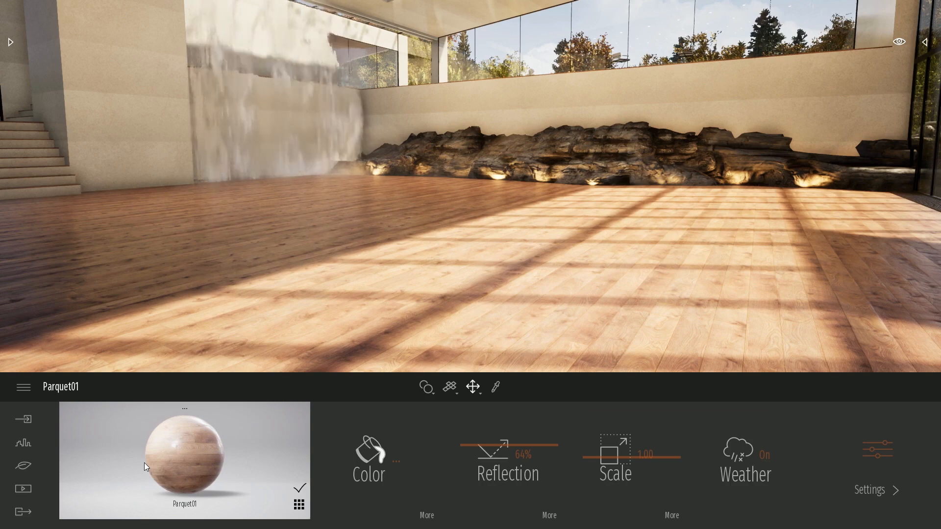
pyautogui.moveTo(580, 275)
pyautogui.mouseDown(button='right')
pyautogui.moveTo(534, 275)
pyautogui.moveTo(580, 275)
pyautogui.mouseUp(button='right')
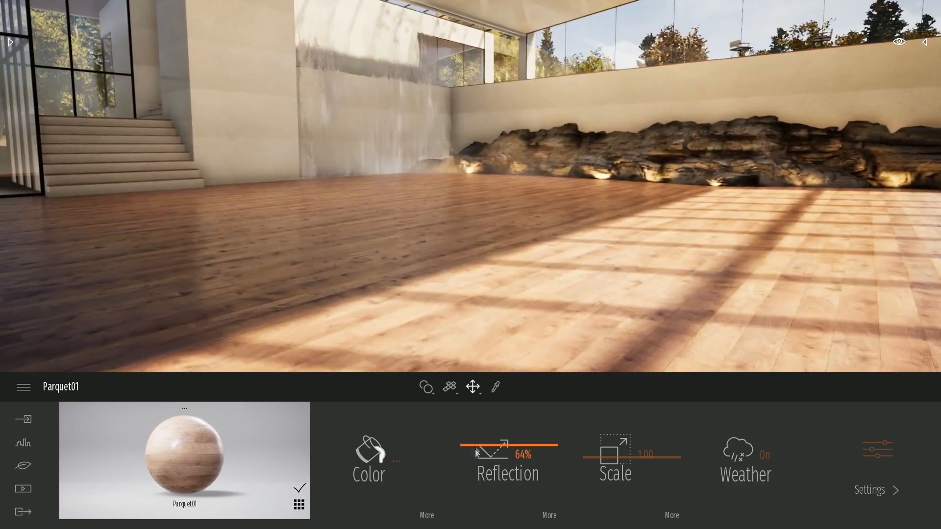
pyautogui.moveTo(477, 445); pyautogui.dragTo(498, 453)
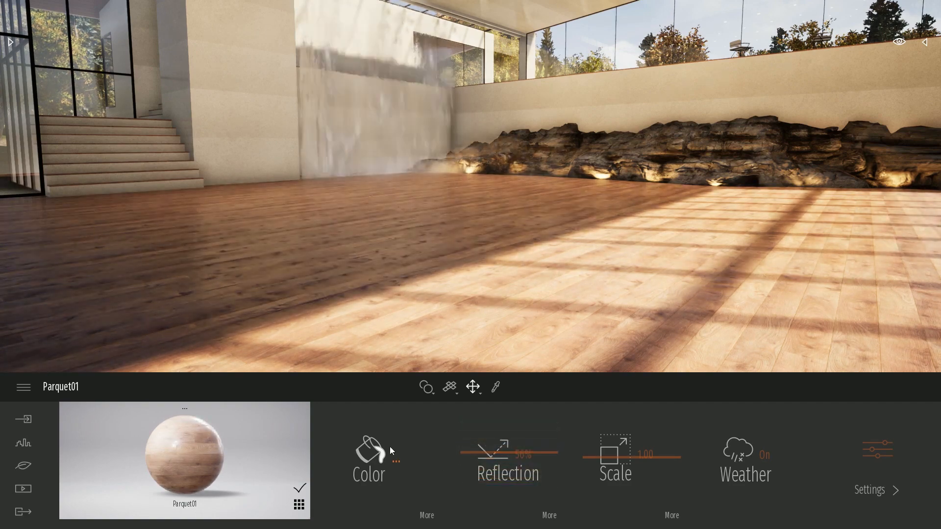
pyautogui.moveTo(653, 457); pyautogui.dragTo(616, 454)
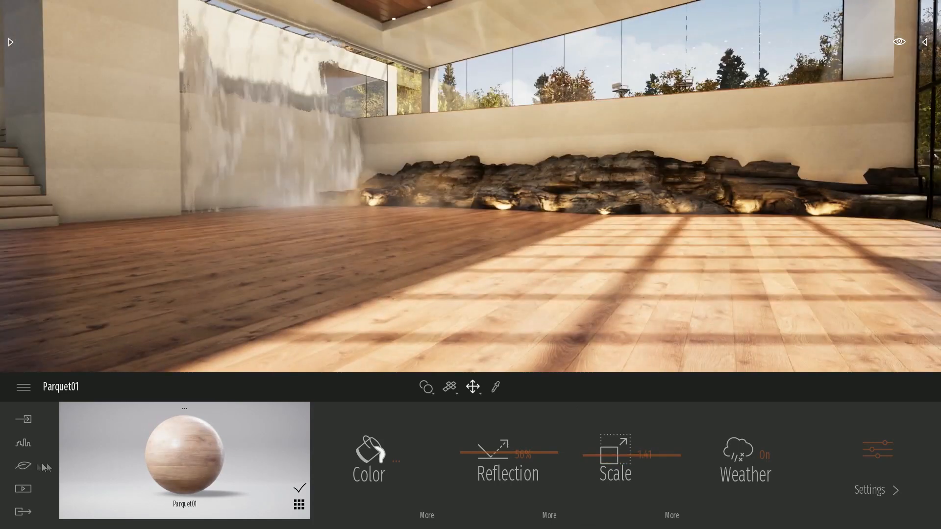
# - Set the scene lighting's sun intensity to 1.14 and the white balance to 9375K
pyautogui.click(23, 465)
pyautogui.click(469, 460)
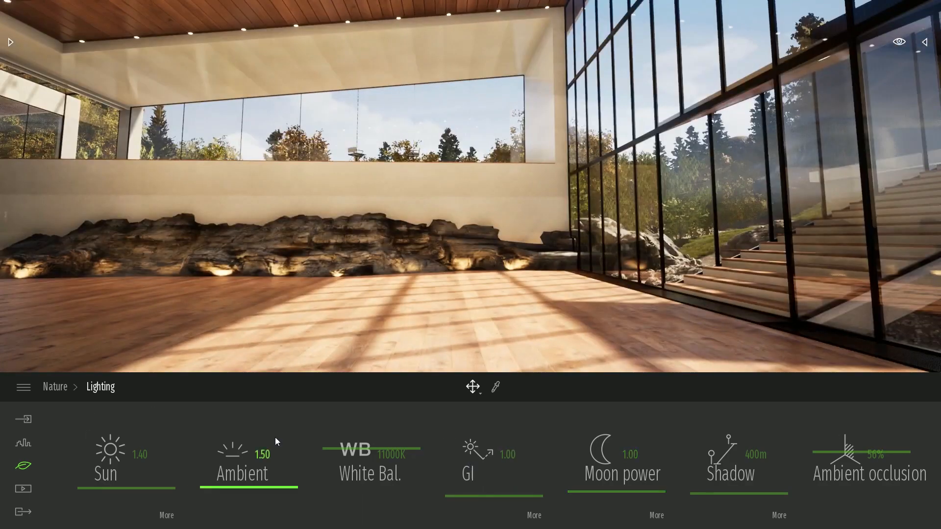
pyautogui.moveTo(108, 485)
pyautogui.mouseDown()
pyautogui.moveTo(128, 487)
pyautogui.moveTo(118, 489)
pyautogui.mouseUp()
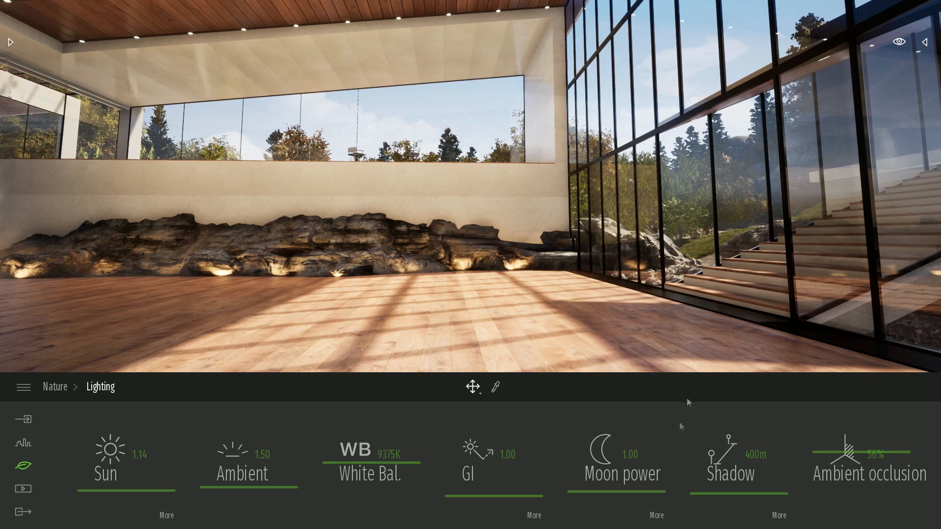
# - Review the scenegraph with the Terrain, Norway01.FBX and Audio containers collapsed, and test the visibility toggle of Norway01.FBX
pyautogui.click(924, 43)
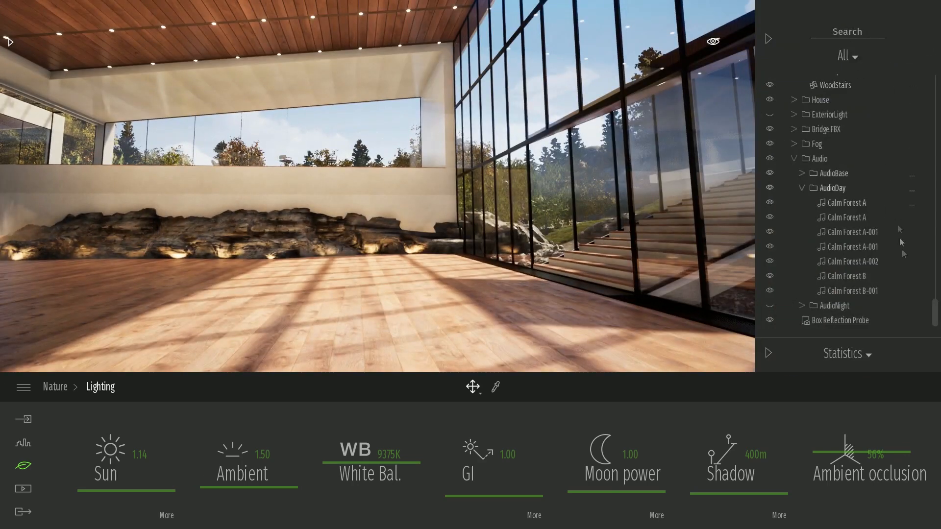
pyautogui.moveTo(934, 316); pyautogui.dragTo(934, 88)
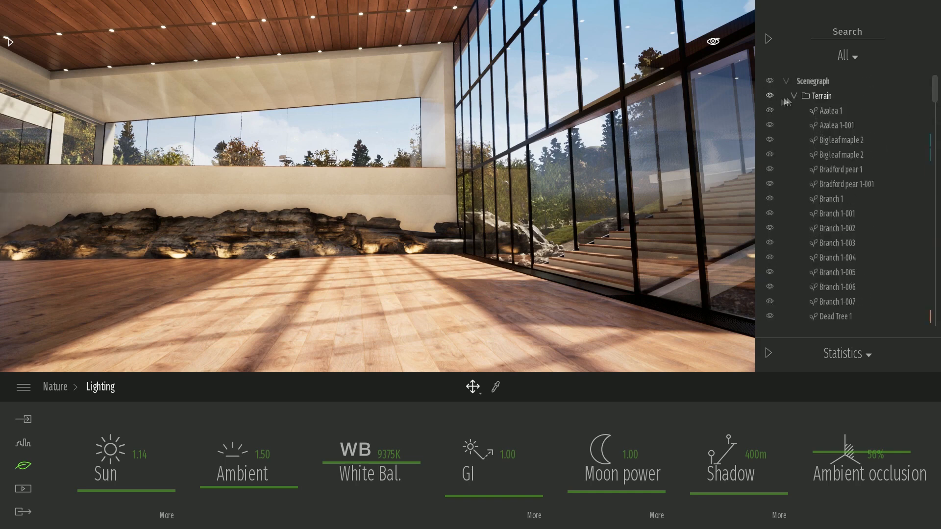
pyautogui.click(793, 97)
pyautogui.click(794, 111)
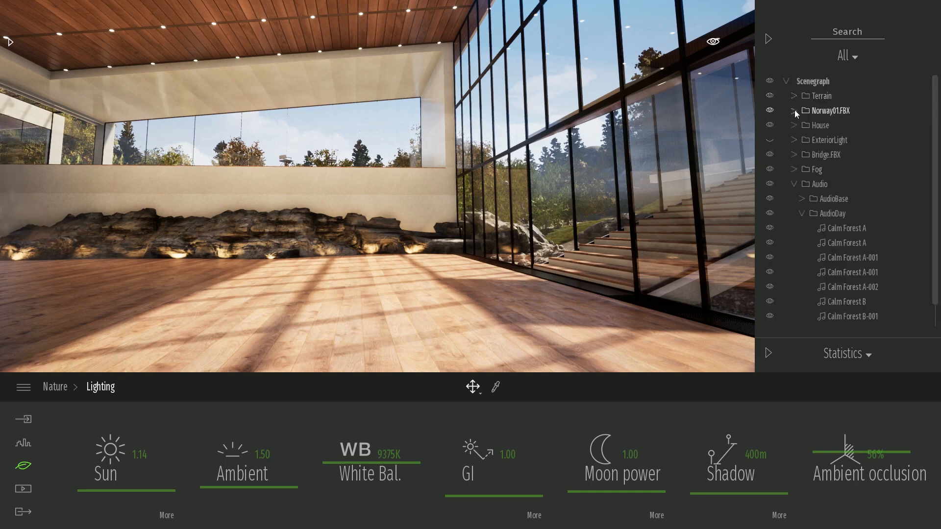
pyautogui.click(793, 184)
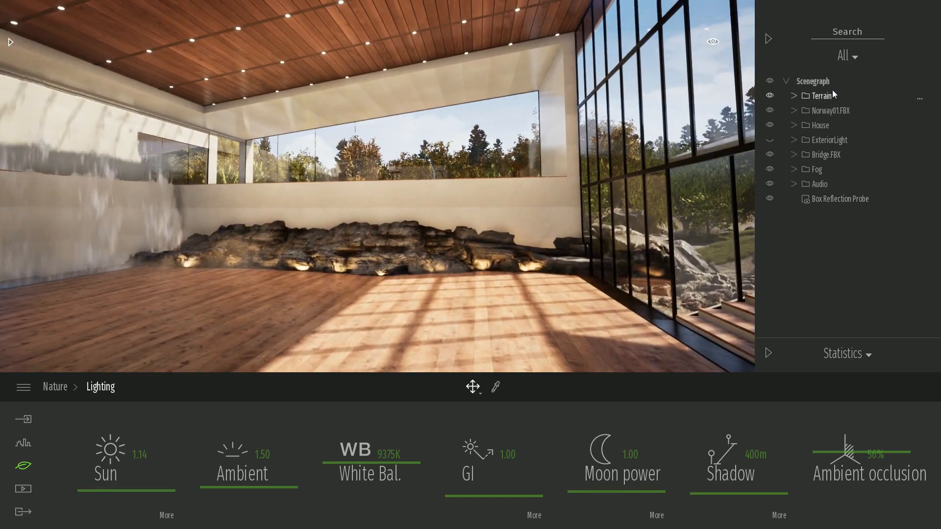
pyautogui.click(769, 110)
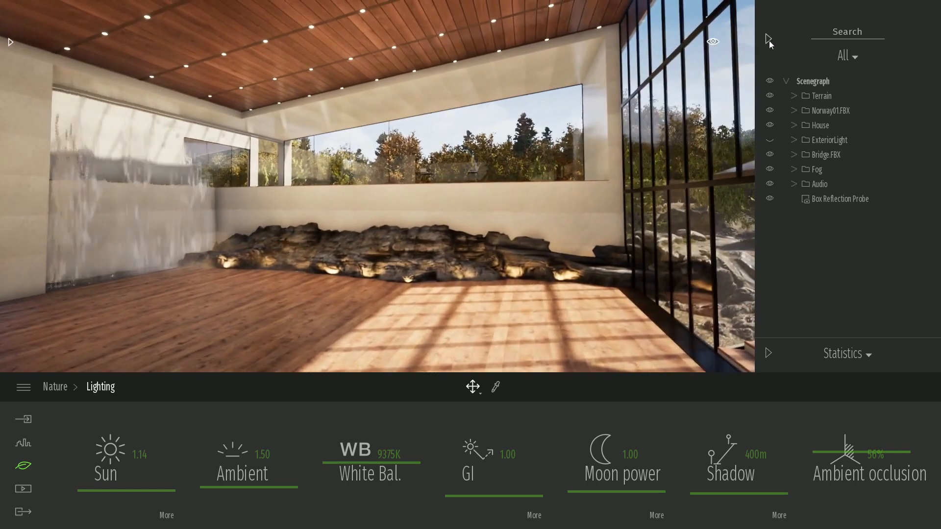
pyautogui.click(767, 39)
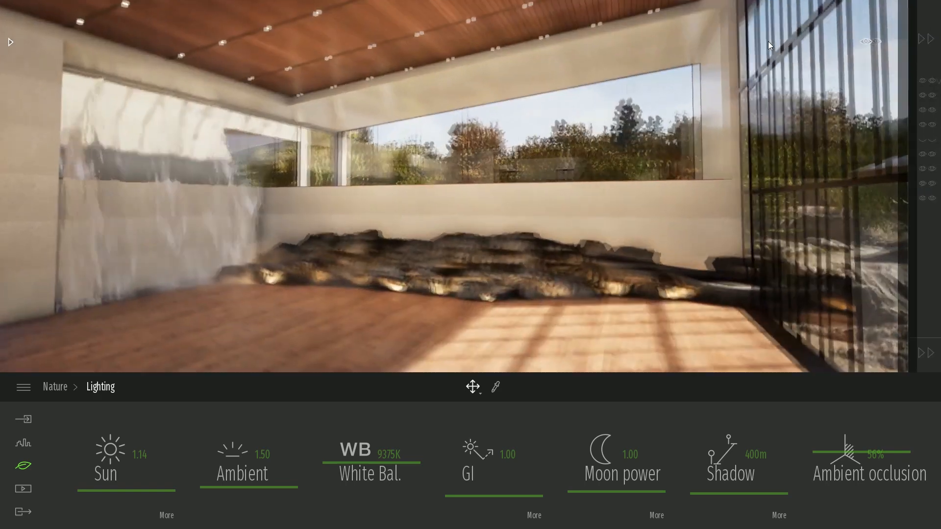
# - Open the recent scene ChicagoDemo.tm without saving the current scene
pyautogui.click(24, 387)
pyautogui.moveTo(43, 185)
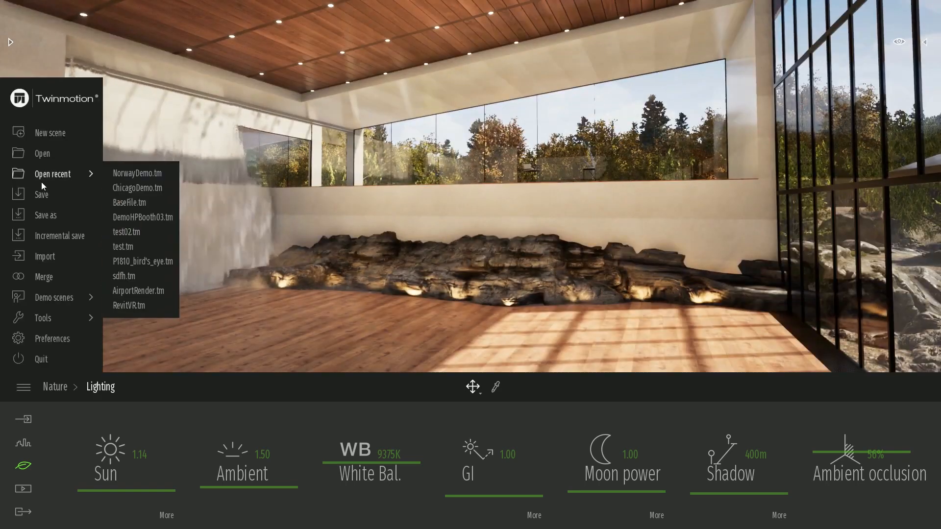
pyautogui.click(132, 189)
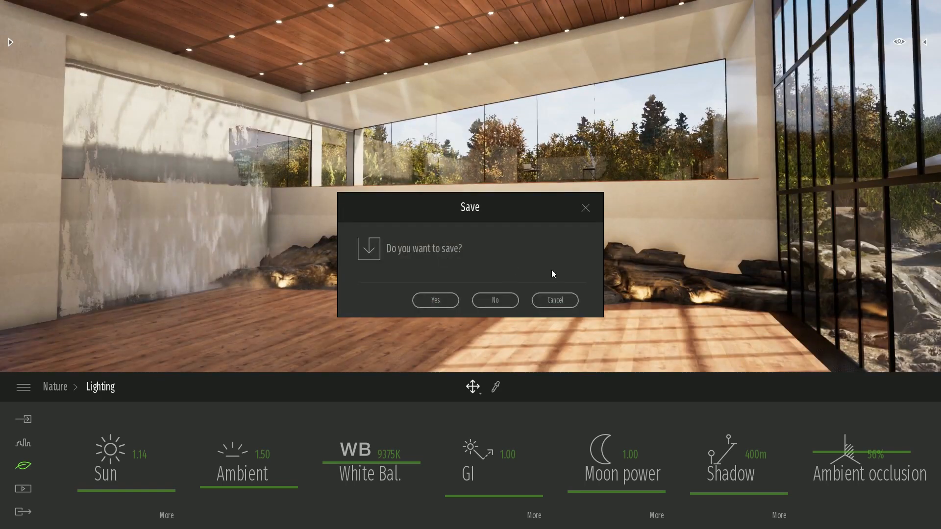
pyautogui.click(489, 298)
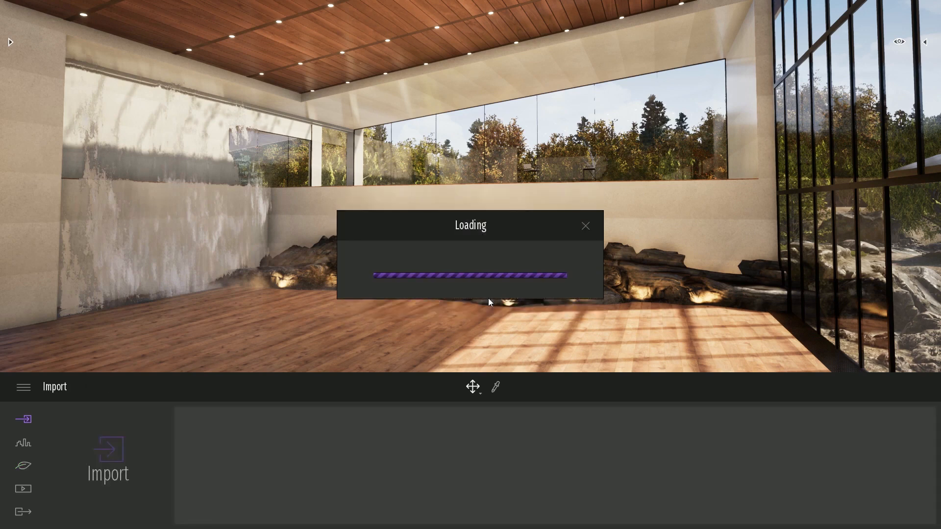
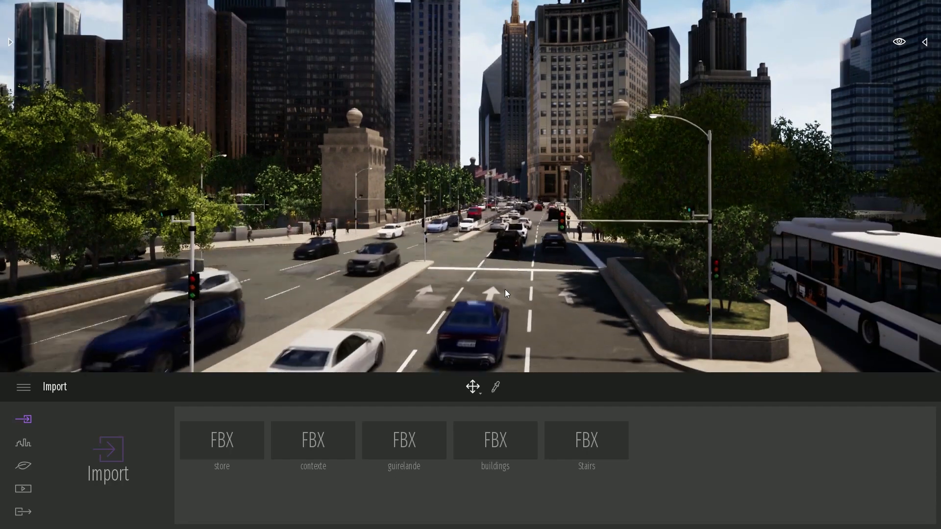
# - Examine the Manhole-008 and Puddle 1 decals in the scenegraph and the actions available for Puddle 1
pyautogui.click(924, 44)
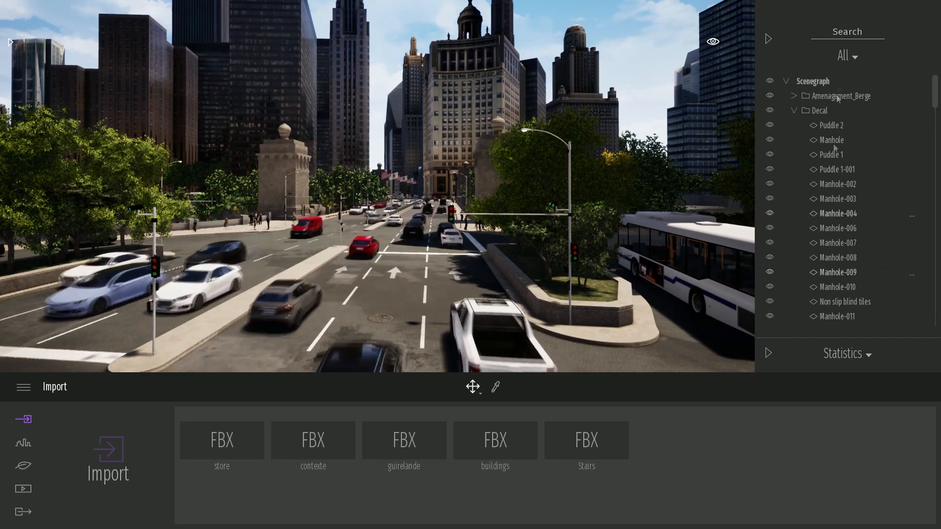
pyautogui.click(837, 259)
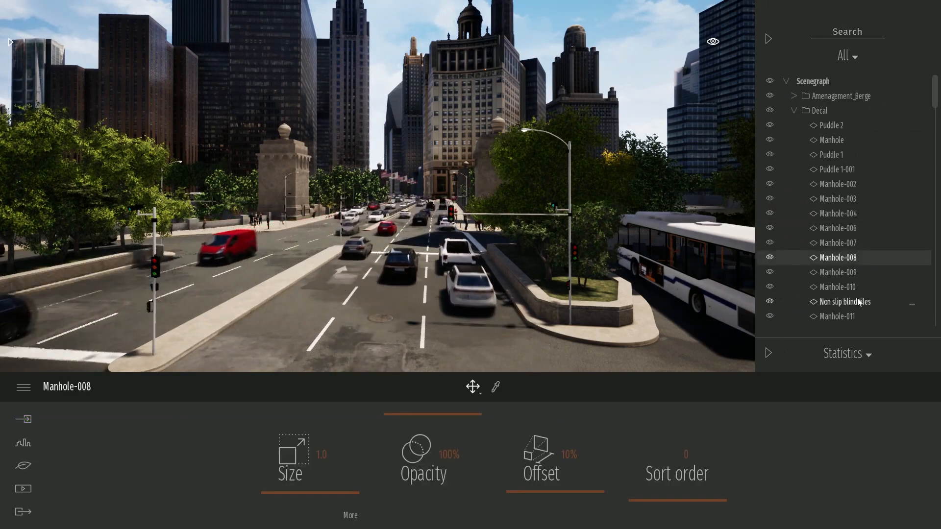
pyautogui.rightClick(812, 155)
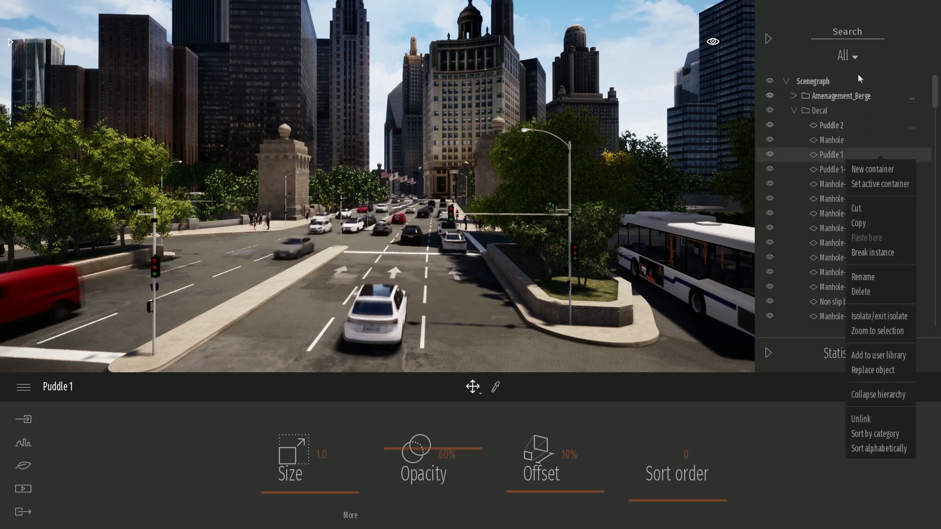
# - Filter the scenegraph to Paths and delete all vehicle paths from Vehicle path-003 through the last Vehicle path
pyautogui.click(847, 56)
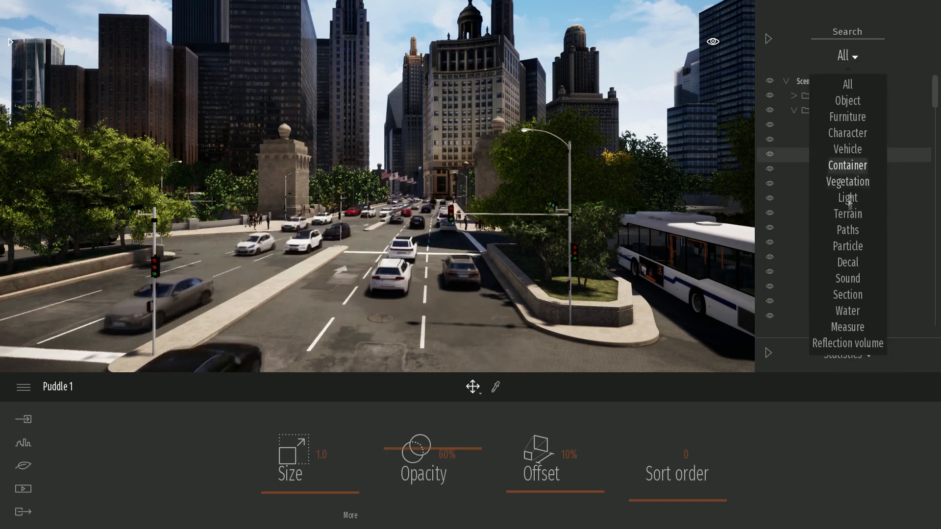
pyautogui.click(846, 230)
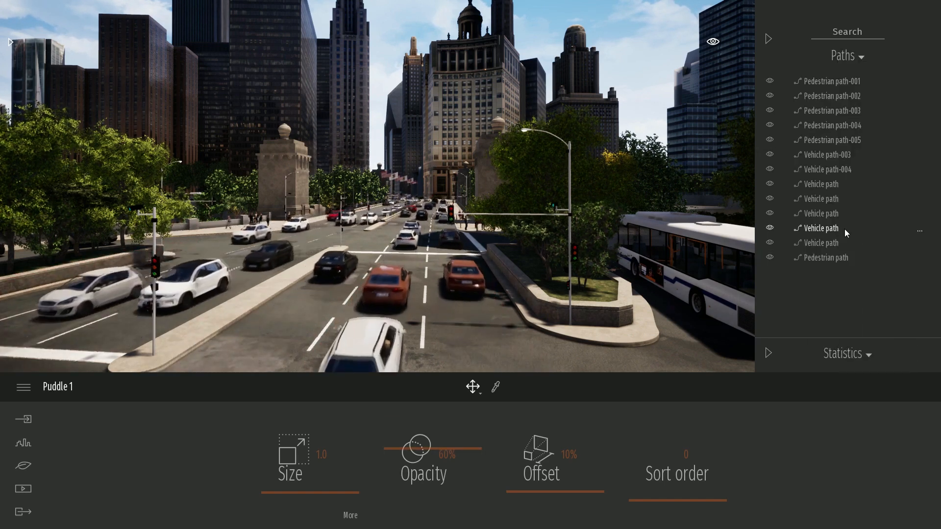
pyautogui.click(828, 155)
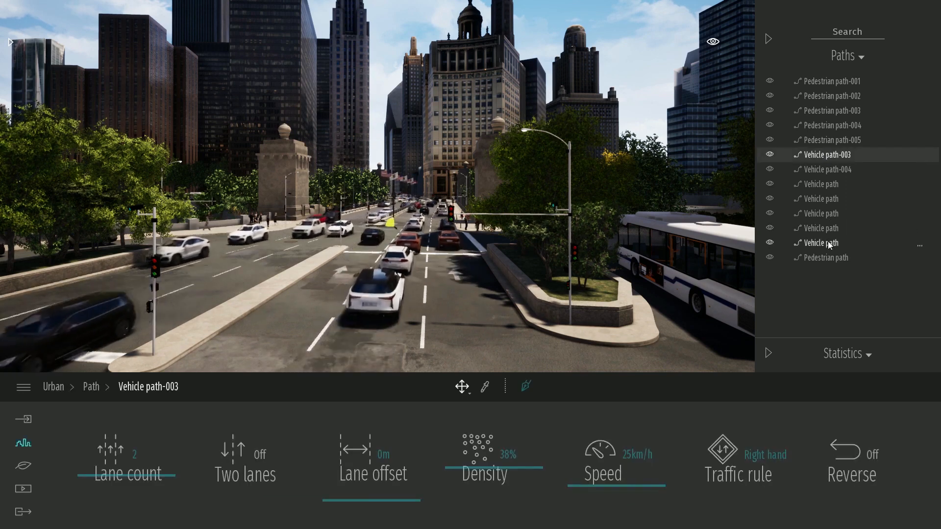
pyautogui.keyDown('shift'); pyautogui.click(829, 245); pyautogui.keyUp('shift')
pyautogui.press('Delete')
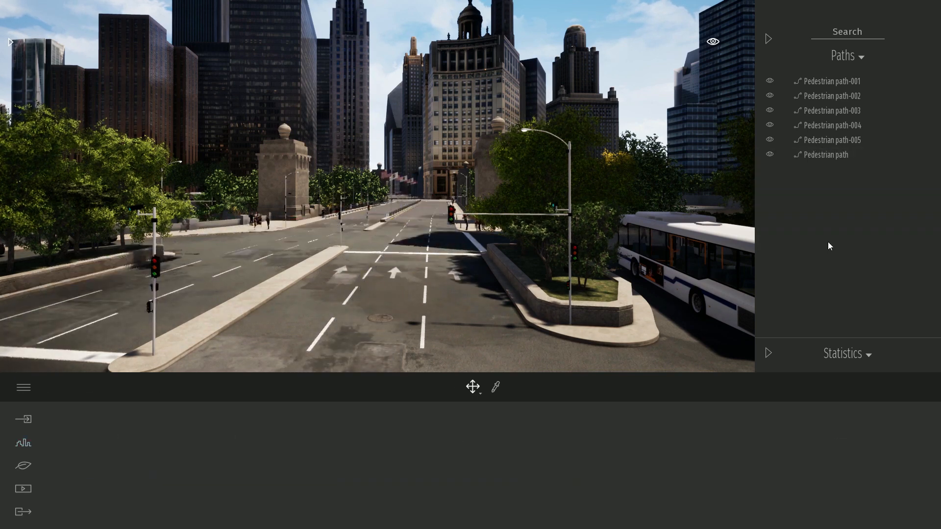
pyautogui.click(767, 40)
# - Place a Sedan 01 from the library's Cars folder on the street beside the sidewalk near the pedestrians
pyautogui.moveTo(621, 175); pyautogui.dragTo(682, 184, button='right')
pyautogui.press('w')
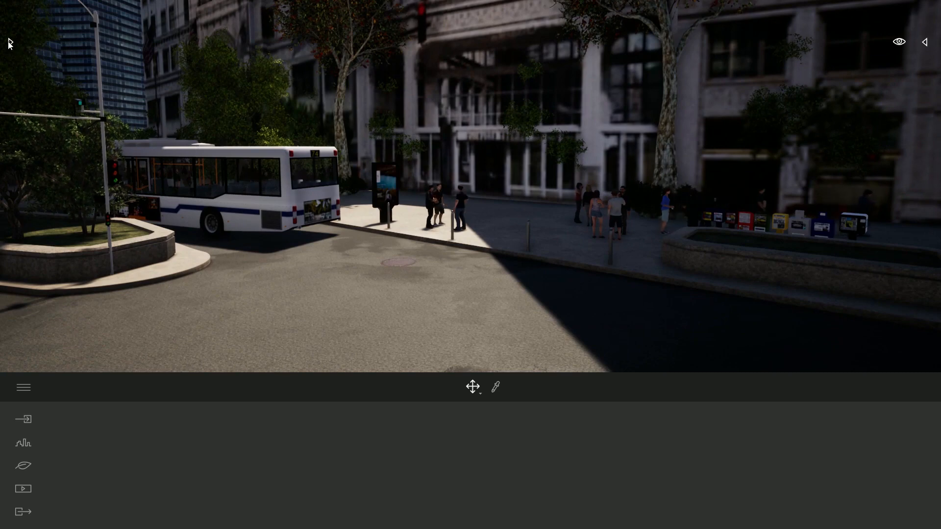
pyautogui.click(9, 43)
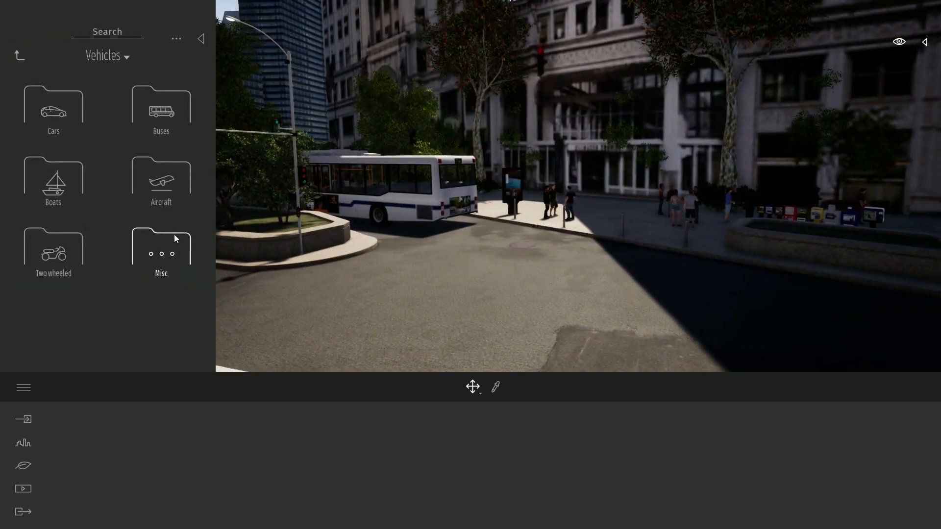
pyautogui.click(60, 83)
pyautogui.moveTo(578, 186); pyautogui.dragTo(712, 191, button='right')
pyautogui.press('w')
pyautogui.press('a')
pyautogui.moveTo(142, 171); pyautogui.dragTo(461, 238)
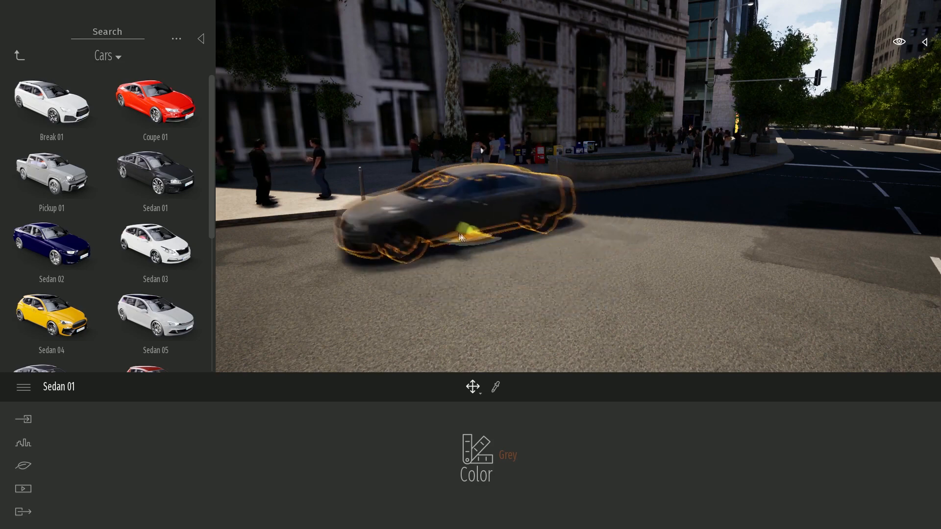
# - Try several body colors on the placed Sedan 01, including Black, White, Brown, Green and Light blue, and choose Dark red
pyautogui.press('w')
pyautogui.moveTo(494, 252); pyautogui.dragTo(578, 255, button='right')
pyautogui.press('a')
pyautogui.press('s')
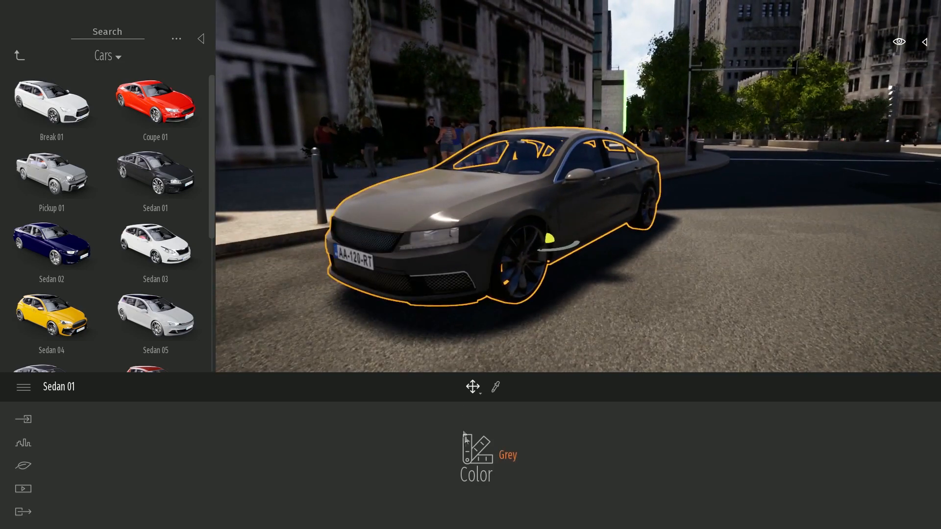
pyautogui.click(504, 455)
pyautogui.click(480, 256)
pyautogui.click(480, 239)
pyautogui.click(482, 337)
pyautogui.click(490, 371)
pyautogui.click(491, 403)
pyautogui.click(490, 306)
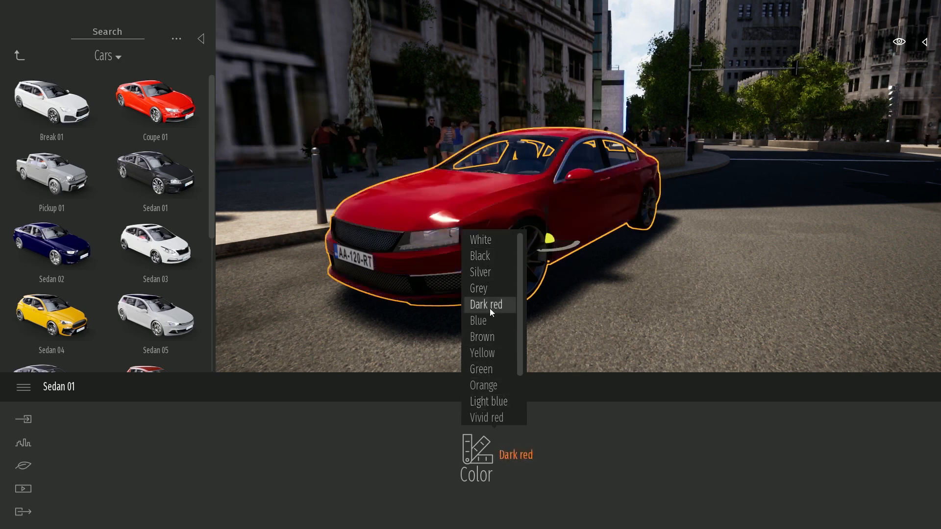
# - Set the placed Sedan 01's color to Grey and place a black Sedan 03 in line with it along the curb
pyautogui.click(490, 289)
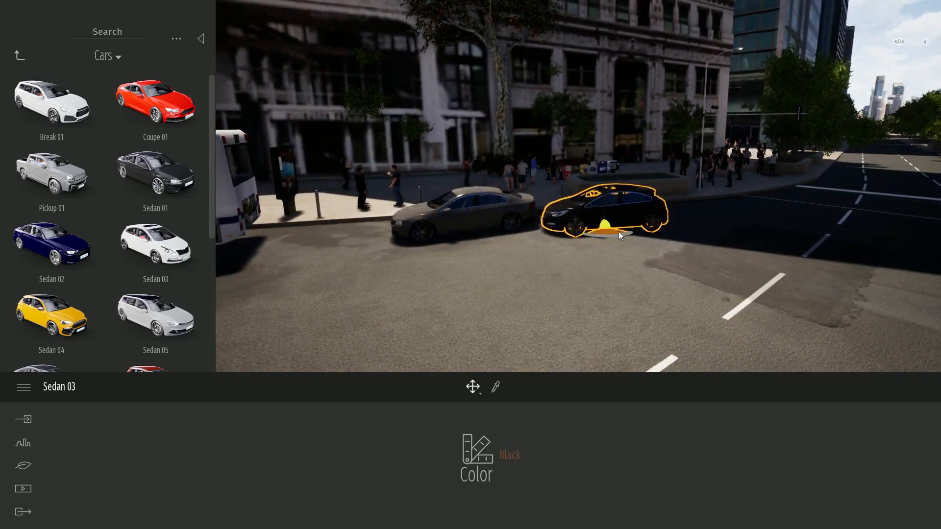
pyautogui.click(704, 244)
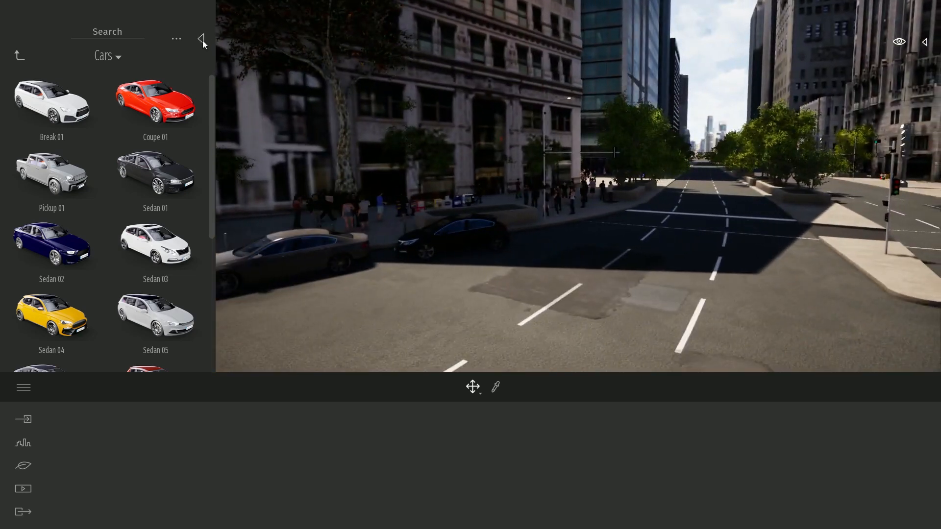
pyautogui.click(201, 39)
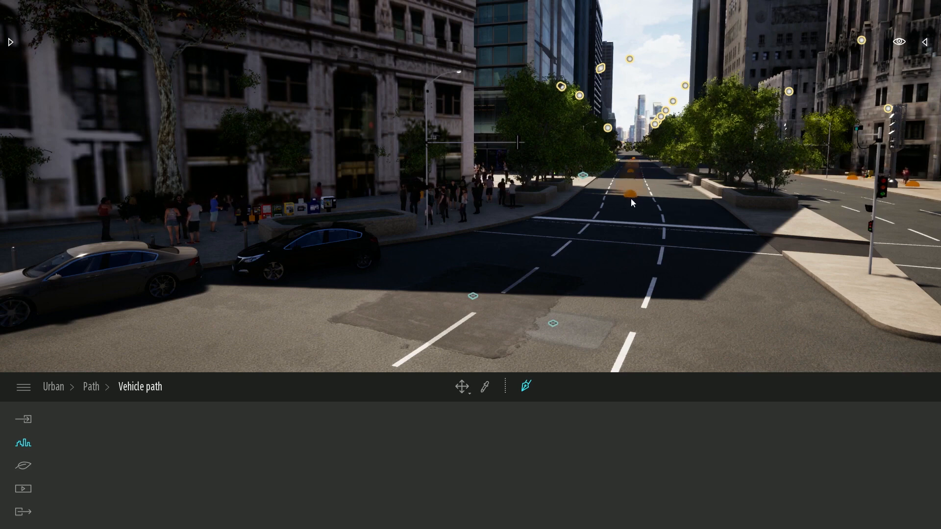
# - Draw a Vehicle path down the avenue's lane, through the intersection and on toward the bridge
pyautogui.doubleClick(626, 243)
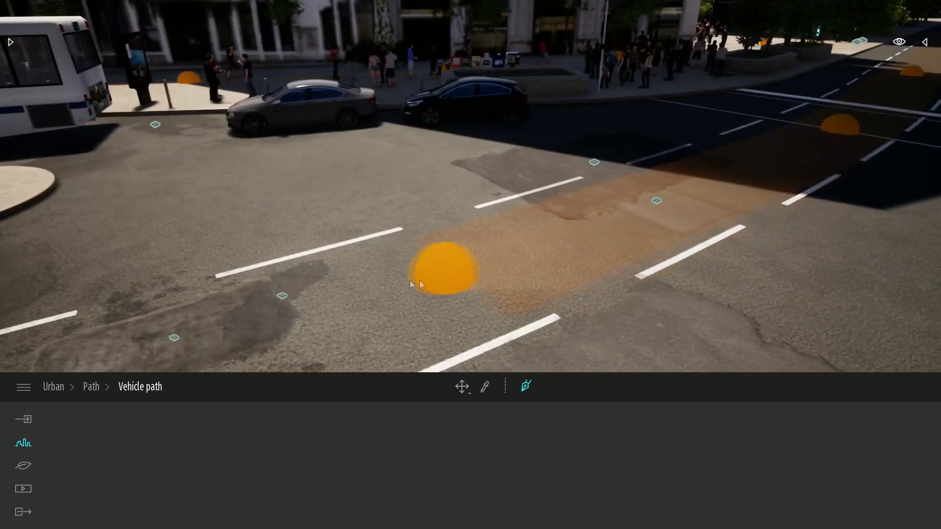
pyautogui.doubleClick(399, 296)
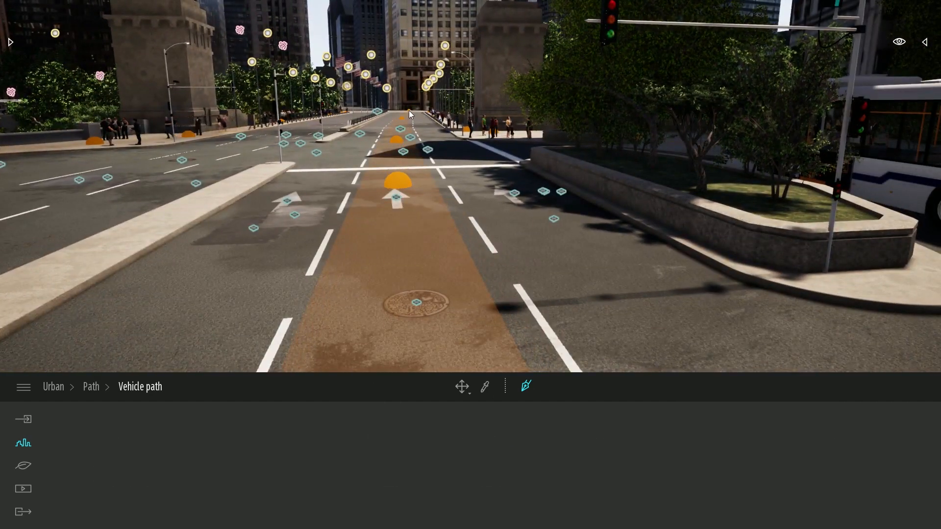
pyautogui.scroll(-5, 511, 198)
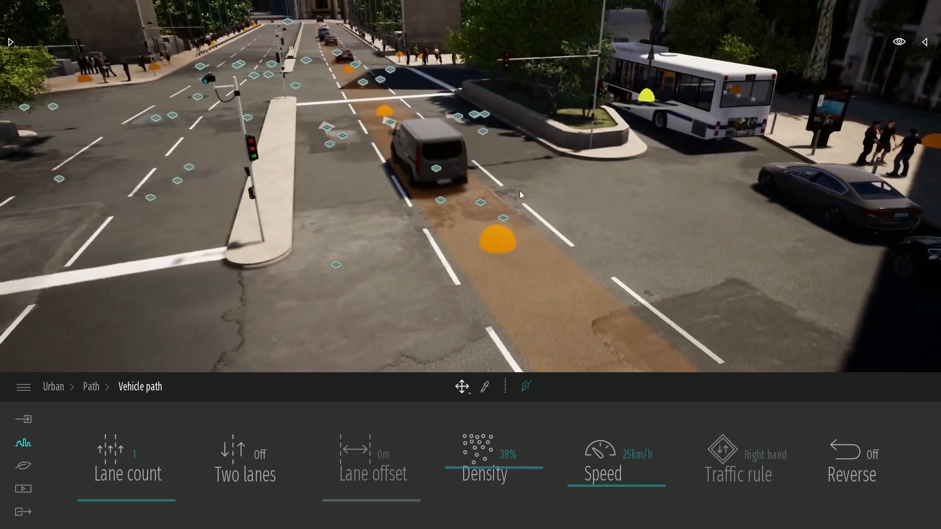
# - Set the vehicle path's lane count to 3, its speed to 28 km/h and its density to 54%
pyautogui.moveTo(469, 216)
pyautogui.mouseDown(button='right')
pyautogui.moveTo(613, 215)
pyautogui.moveTo(470, 201)
pyautogui.moveTo(469, 191)
pyautogui.moveTo(470, 215)
pyautogui.moveTo(486, 219)
pyautogui.mouseUp(button='right')
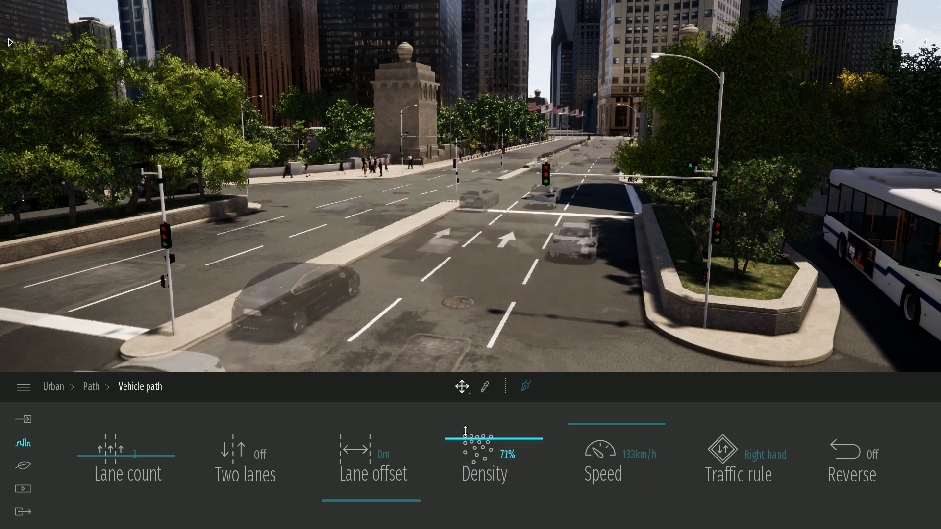
pyautogui.moveTo(593, 431); pyautogui.dragTo(605, 492)
pyautogui.moveTo(485, 444); pyautogui.dragTo(486, 465)
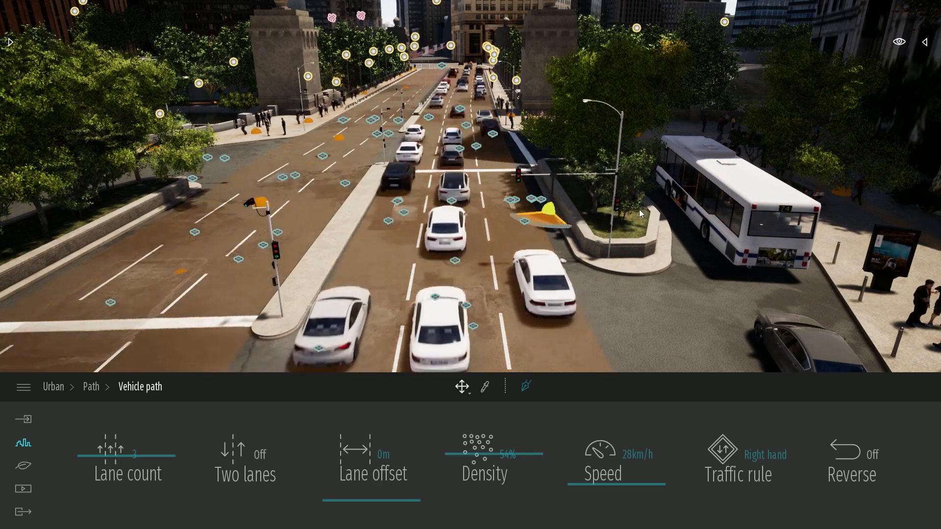
# - Make one copy of the three-lane vehicle path on the opposite carriageway and reverse the copy's traffic direction
pyautogui.hotkey('ctrl', 'c')
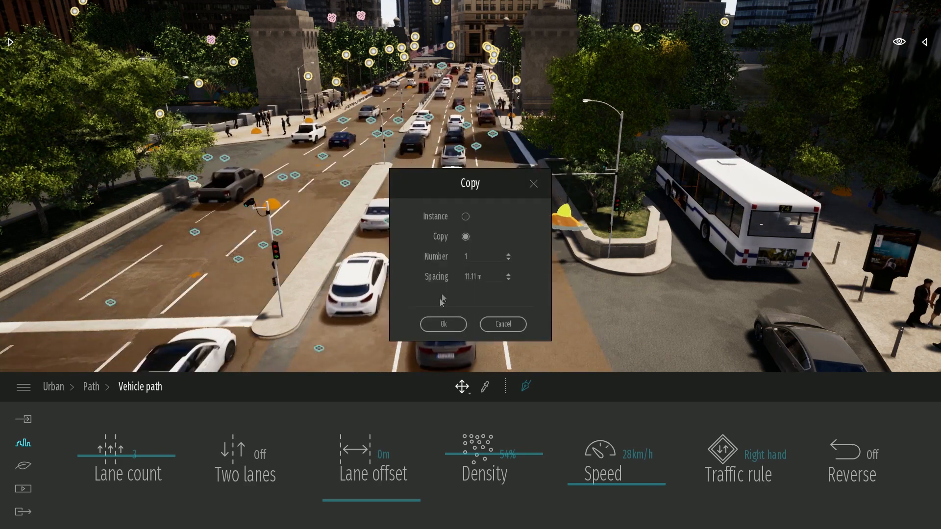
pyautogui.click(444, 324)
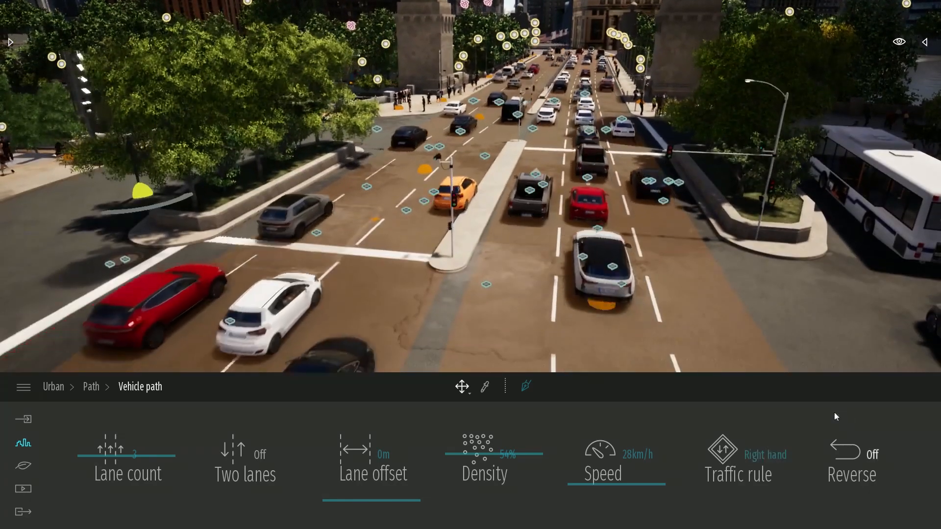
pyautogui.click(852, 456)
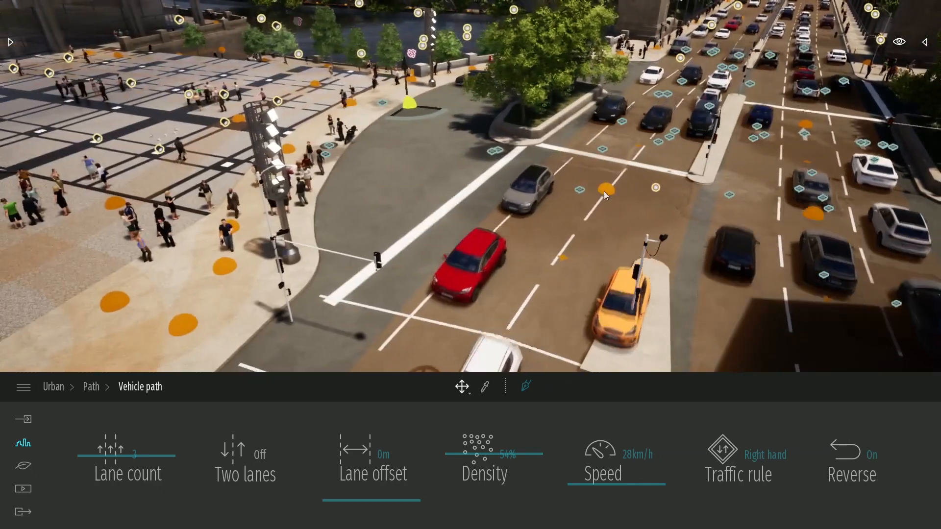
# - Move the copied vehicle path's control points so its lanes follow the opposite carriageway
pyautogui.click(605, 192)
pyautogui.moveTo(613, 204); pyautogui.dragTo(572, 206)
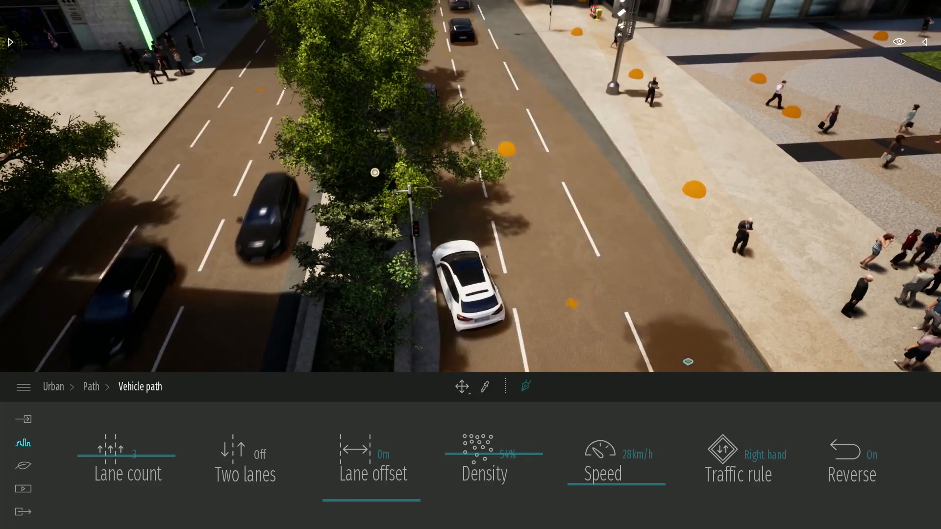
pyautogui.moveTo(524, 162); pyautogui.dragTo(468, 76, button='right')
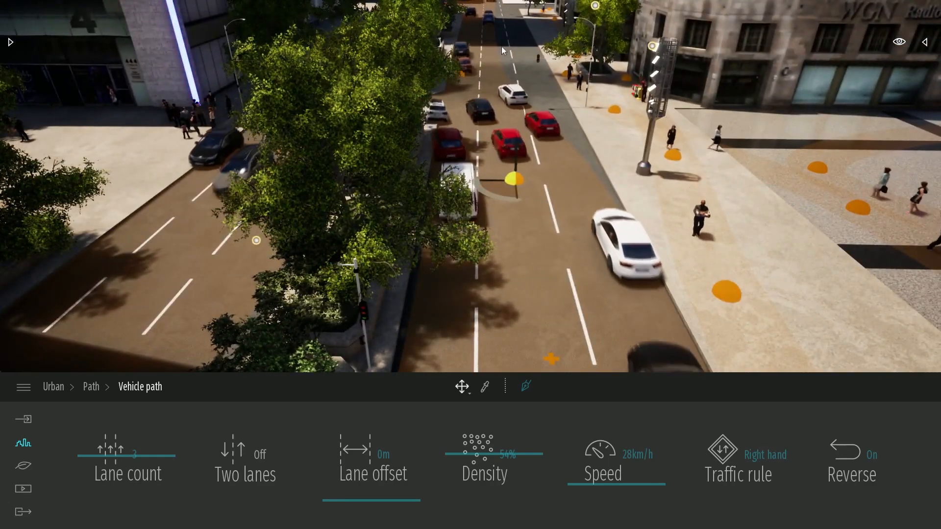
# - Delete a control point of the reversed vehicle path farther down the avenue and check the path at the intersection
pyautogui.click(462, 77)
pyautogui.press('d')
pyautogui.moveTo(462, 76); pyautogui.dragTo(475, 76, button='right')
pyautogui.press('Delete')
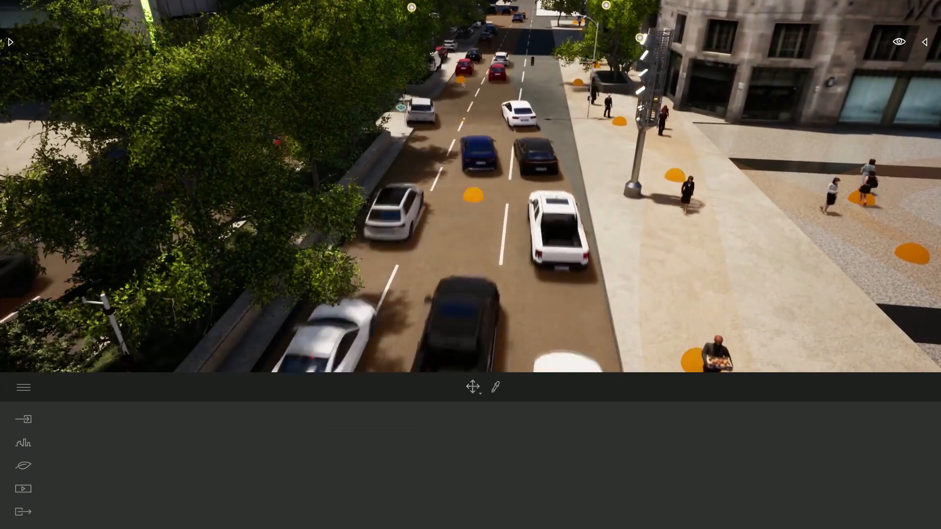
pyautogui.click(469, 87)
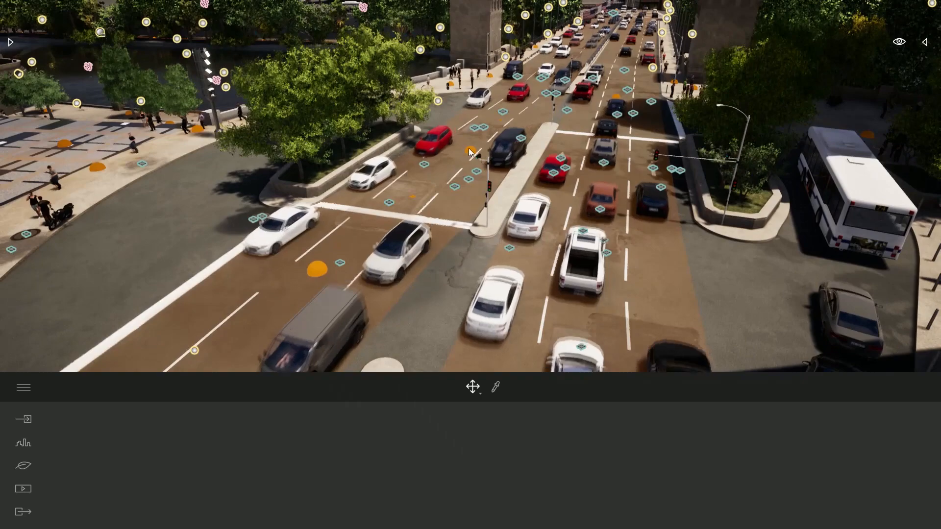
pyautogui.click(469, 151)
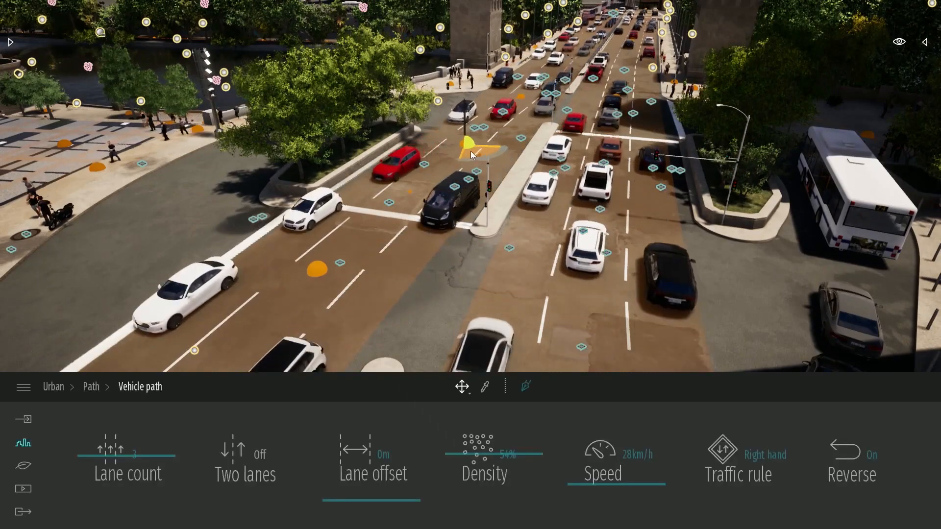
pyautogui.click(609, 263)
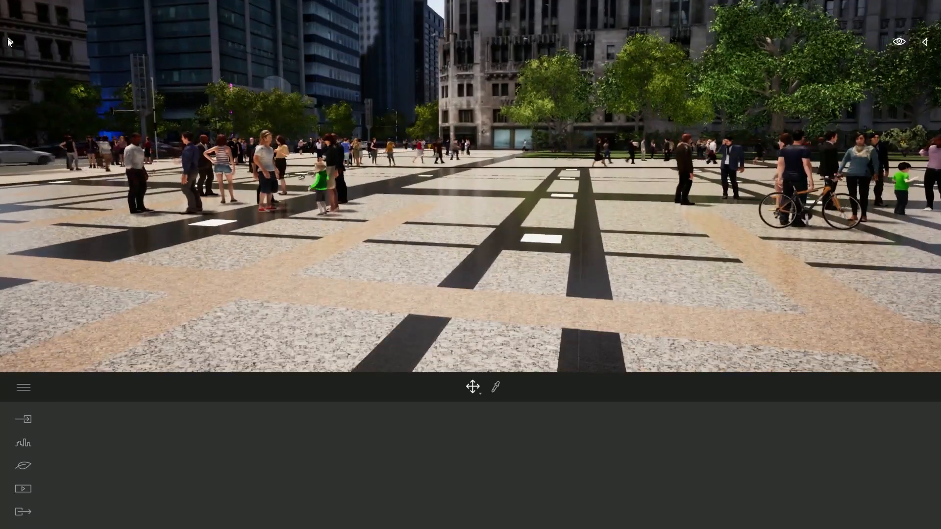
# - Place the Adil human from the library's Characters on the plaza and rotate him to face the camera
pyautogui.click(10, 39)
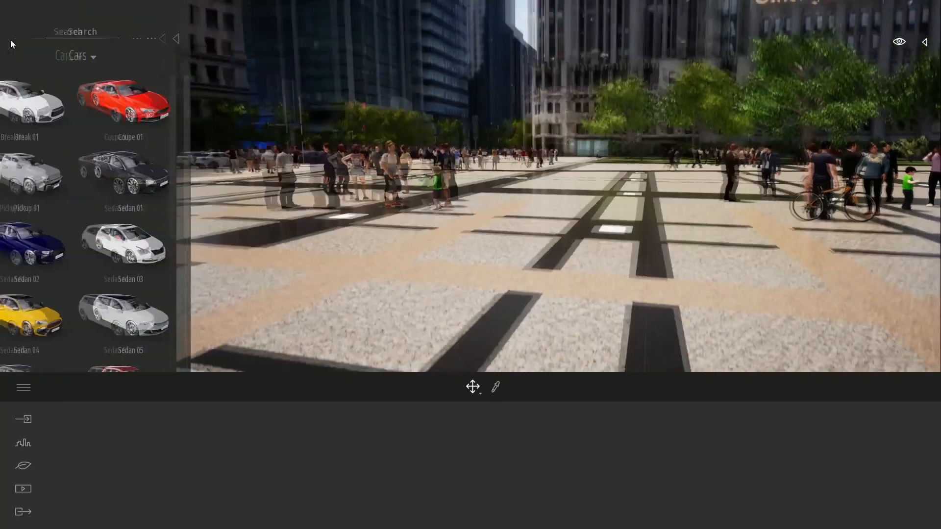
pyautogui.click(18, 56)
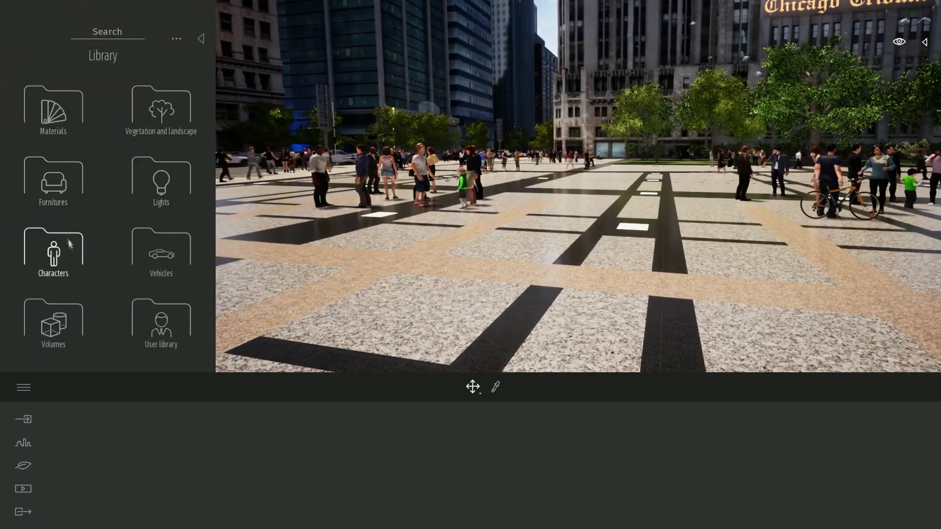
pyautogui.click(68, 243)
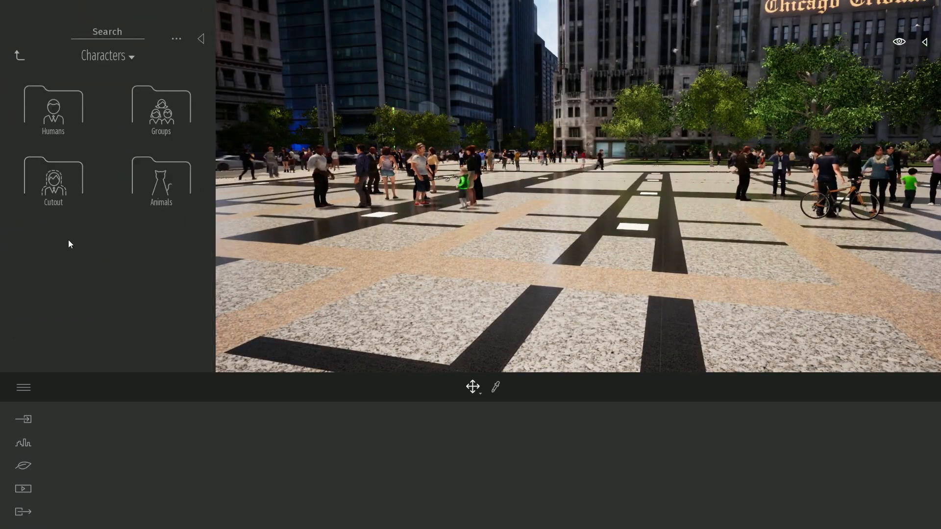
pyautogui.click(54, 105)
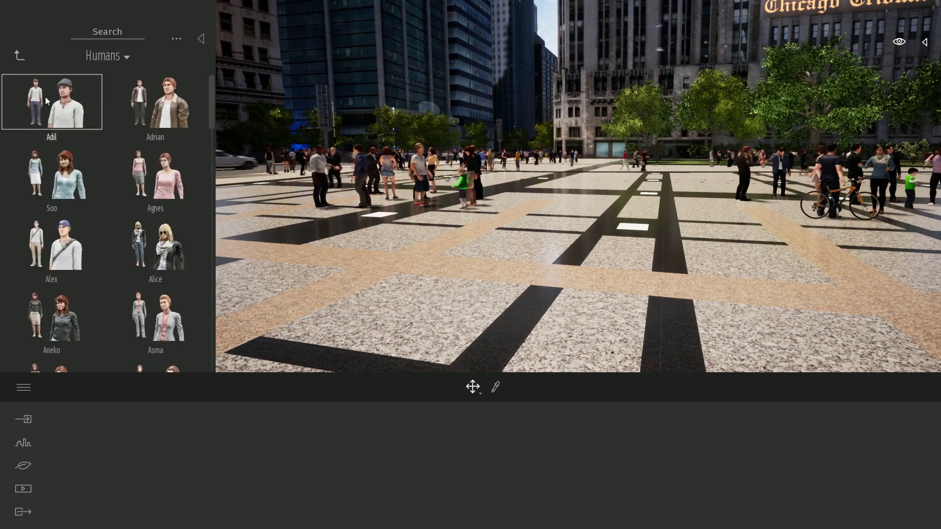
pyautogui.moveTo(517, 308); pyautogui.dragTo(611, 313)
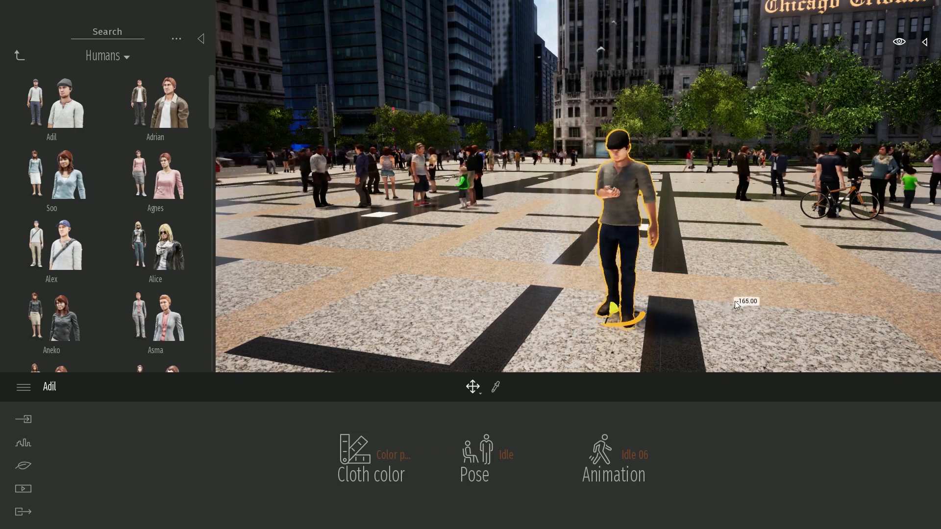
pyautogui.press('s')
pyautogui.moveTo(735, 305); pyautogui.dragTo(787, 323, button='right')
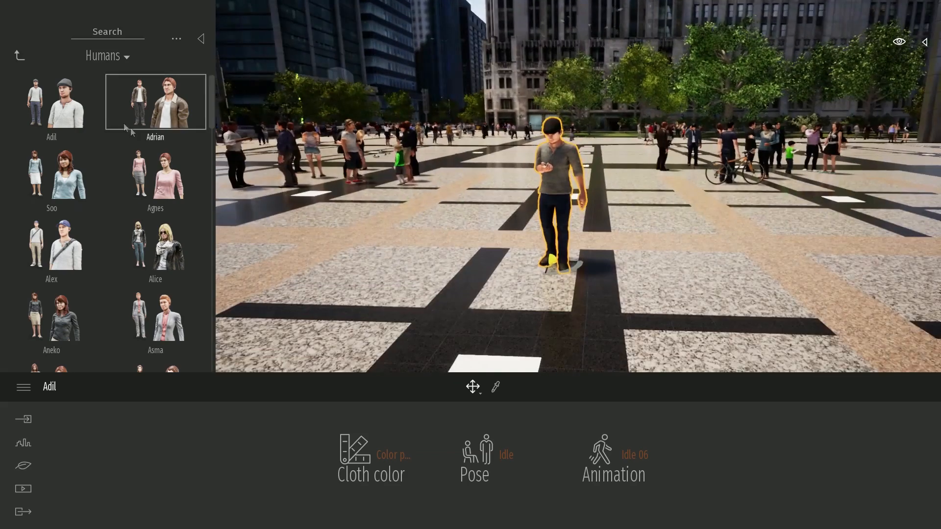
# - Place a second Adil beside the first, try cloth Color preset 5 on him and choose Color preset 2
pyautogui.moveTo(646, 280); pyautogui.dragTo(744, 334)
pyautogui.press('a')
pyautogui.moveTo(592, 280); pyautogui.dragTo(657, 277, button='right')
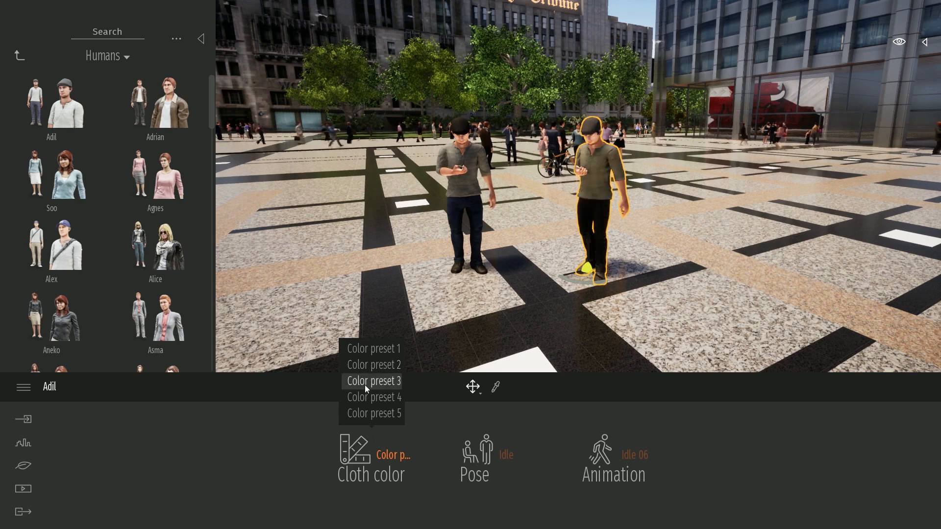
pyautogui.click(368, 417)
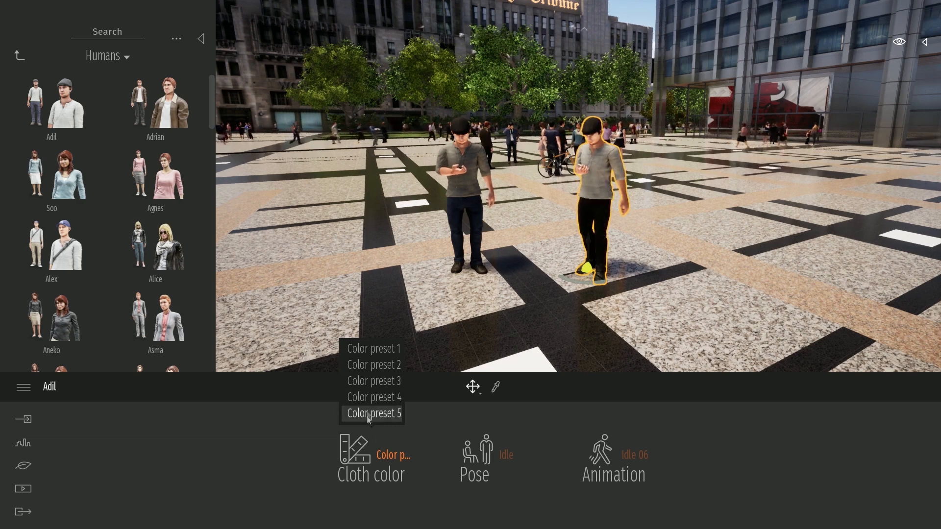
pyautogui.click(365, 365)
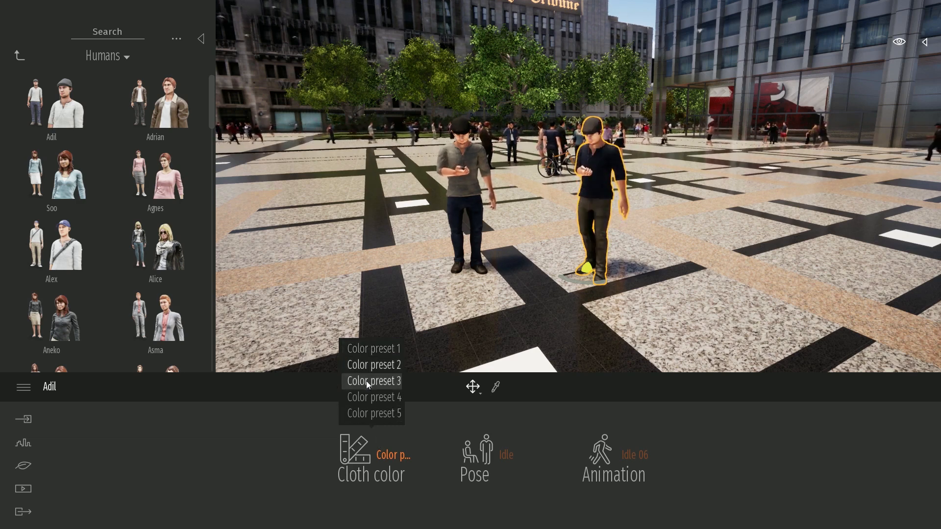
# - Try the Lying and Dancing poses on the second Adil, including the Dancing 02 animation
pyautogui.click(495, 469)
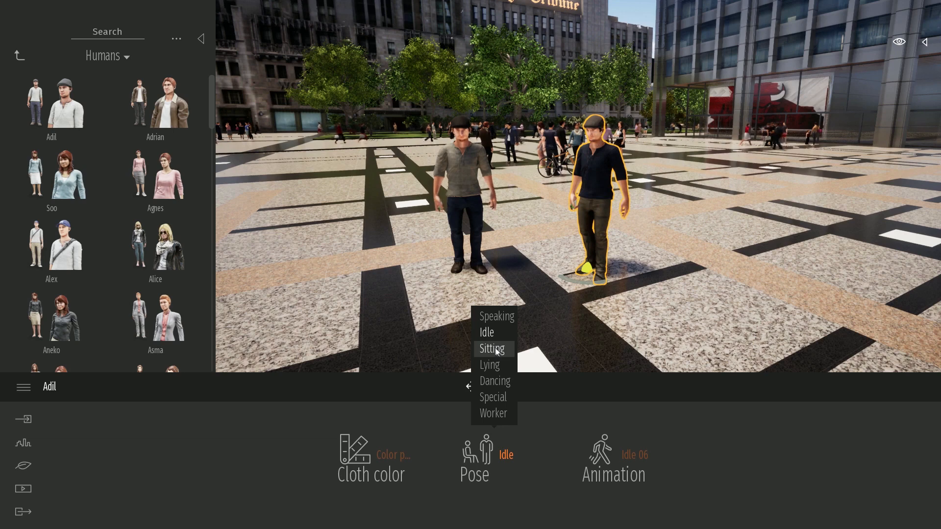
pyautogui.click(490, 365)
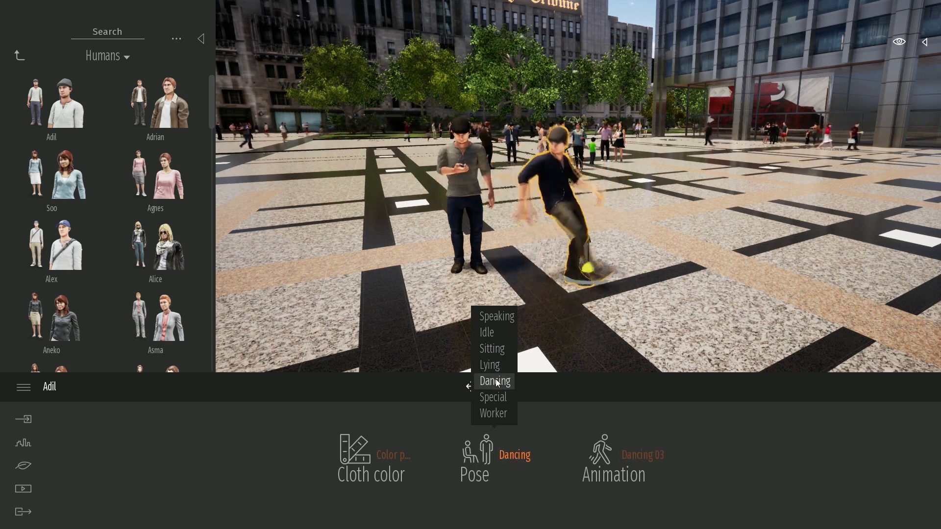
pyautogui.click(631, 460)
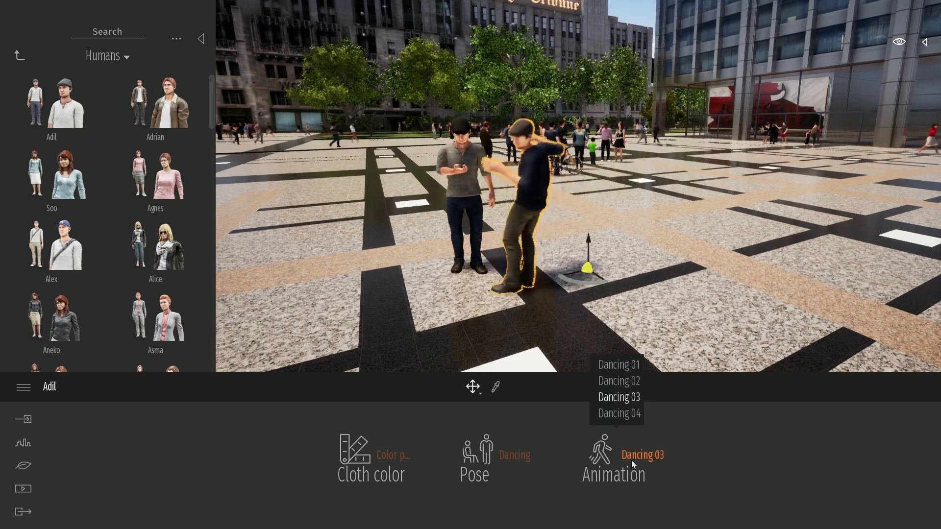
pyautogui.click(615, 384)
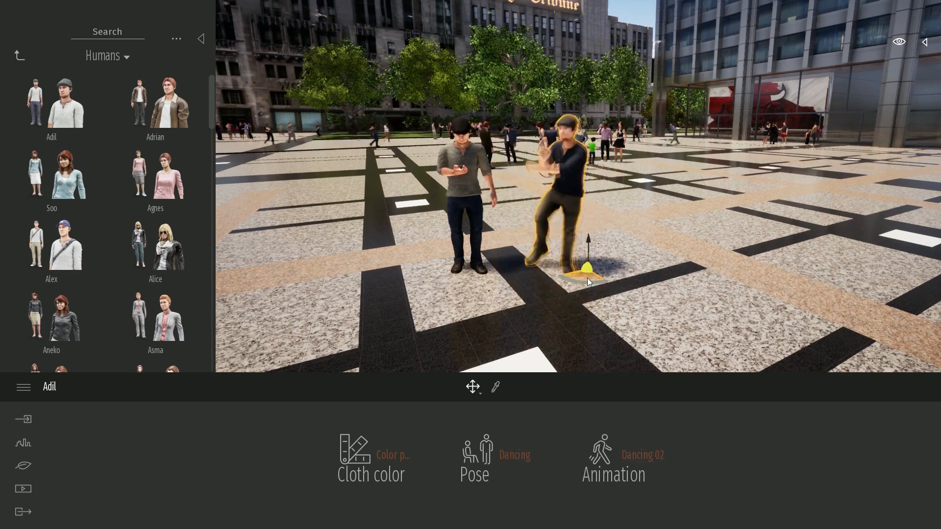
# - Move the second Adil farther from the first and give him the Idle pose with the Idle 03 animation
pyautogui.moveTo(605, 278); pyautogui.dragTo(672, 275)
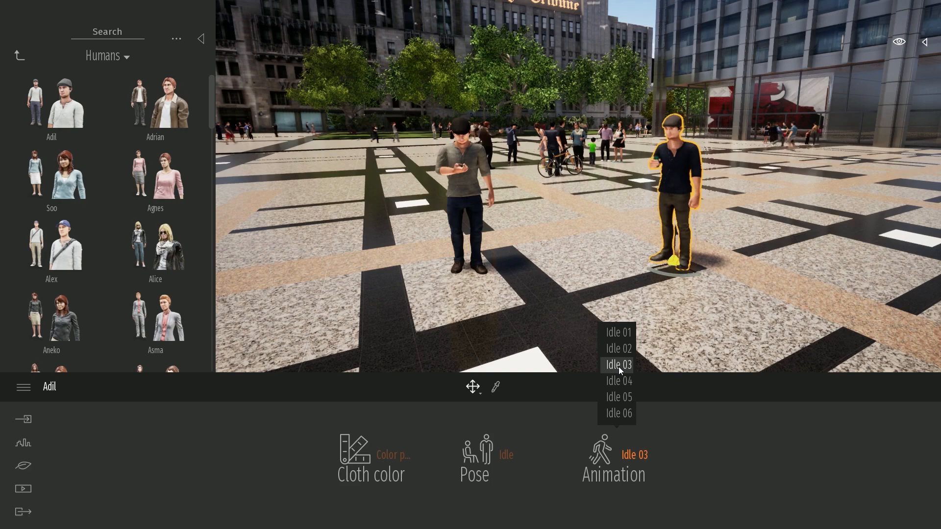
pyautogui.press('s')
pyautogui.moveTo(674, 230); pyautogui.dragTo(578, 245, button='right')
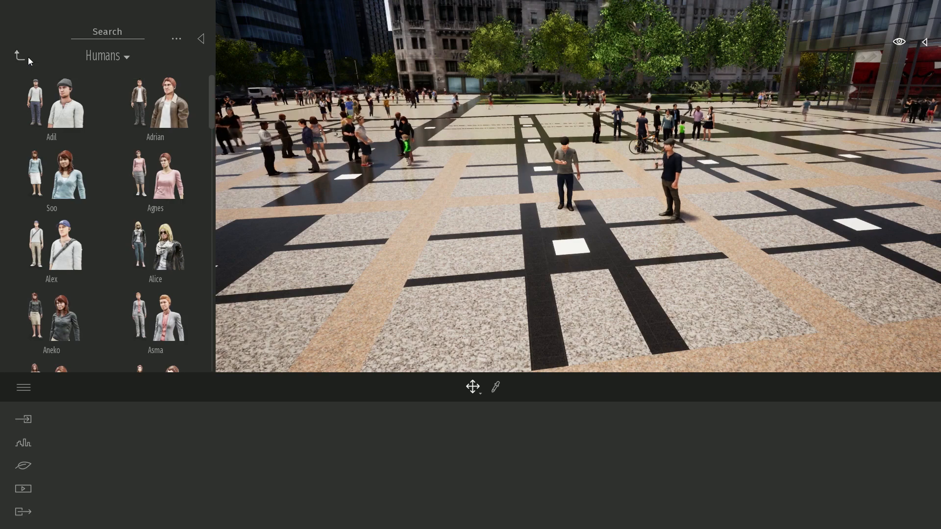
# - Place several copies of the Group02 character group from the library's Characters on the plaza around the two Adils
pyautogui.moveTo(659, 233); pyautogui.dragTo(583, 211, button='right')
pyautogui.press('s')
pyautogui.press('d')
pyautogui.press('w')
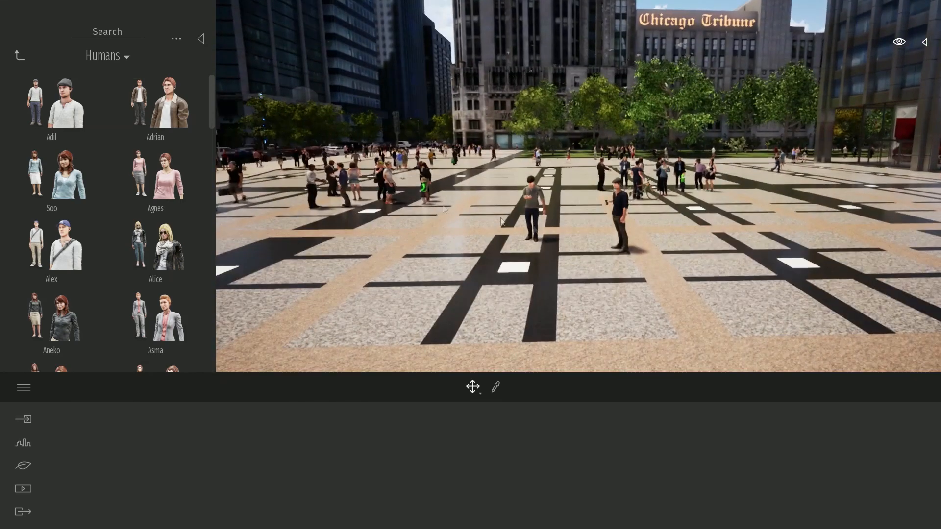
pyautogui.click(21, 60)
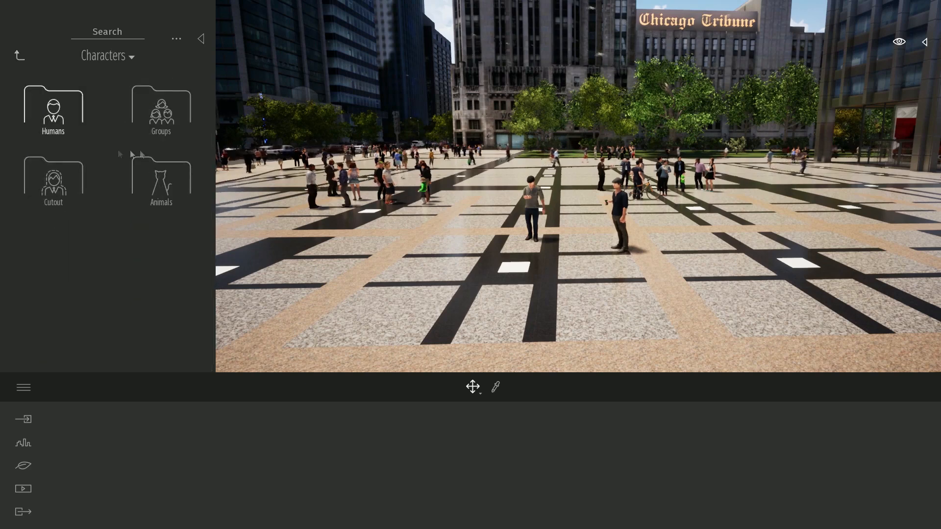
pyautogui.click(169, 111)
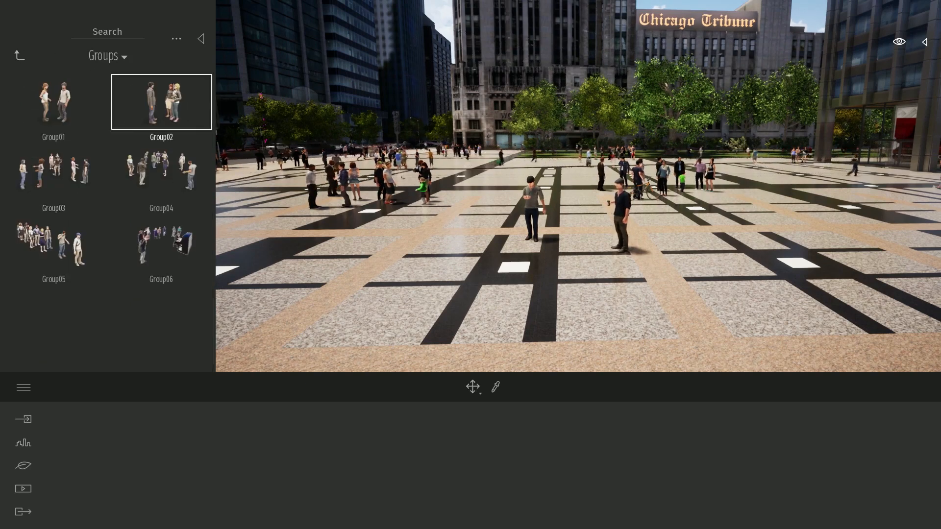
pyautogui.click(465, 290)
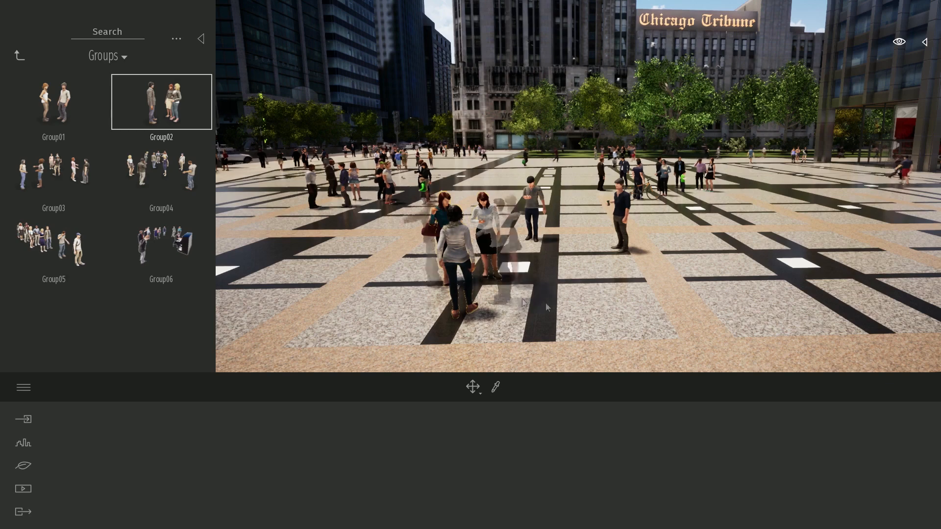
pyautogui.click(596, 318)
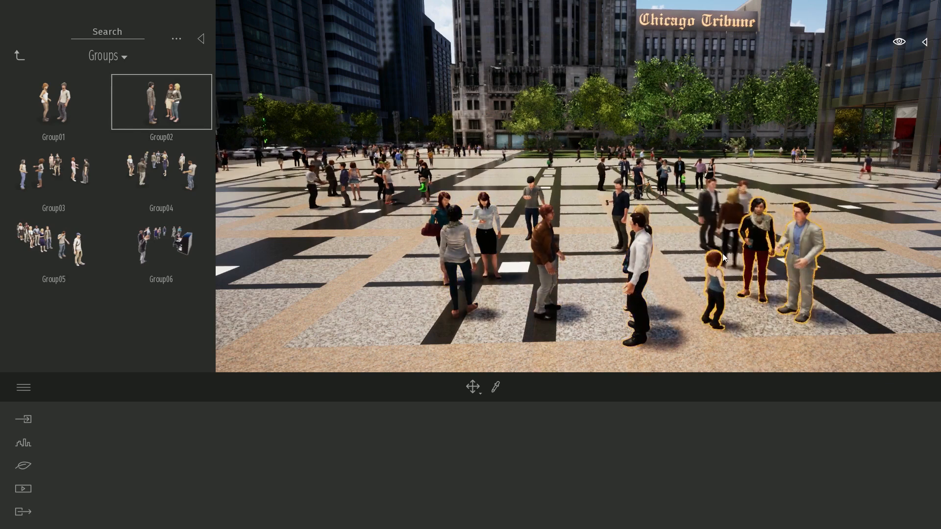
pyautogui.click(800, 241)
# - Add more Group02 character groups farther back across the plaza toward the trees and the glass building
pyautogui.press('w')
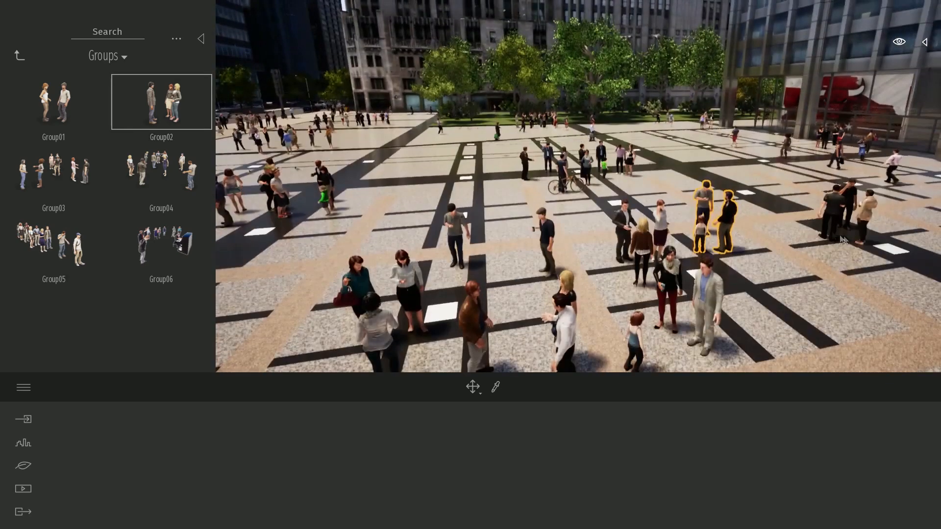
pyautogui.click(804, 202)
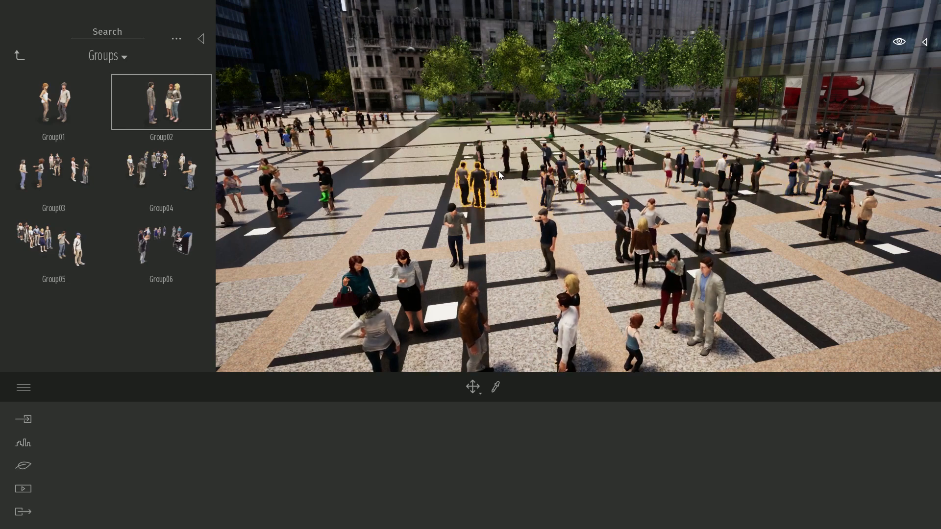
pyautogui.click(499, 172)
pyautogui.moveTo(616, 235); pyautogui.dragTo(616, 235, button='right')
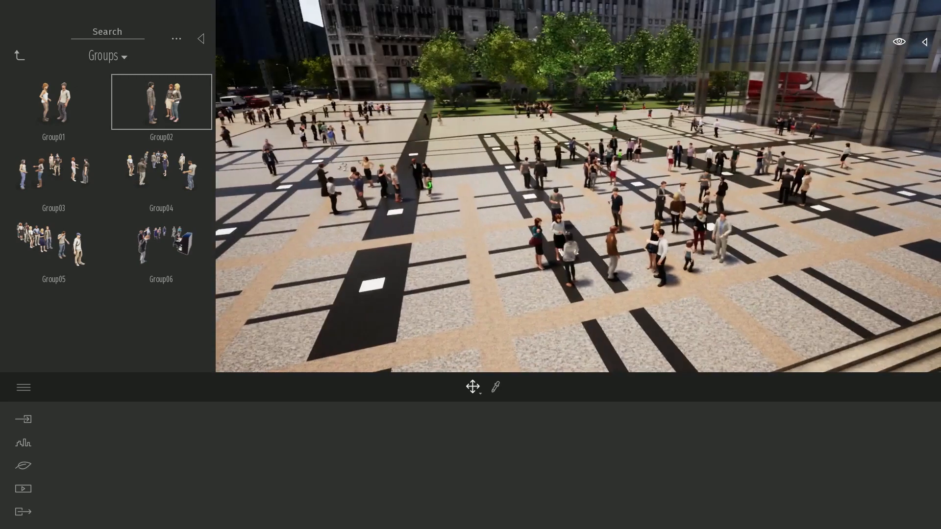
# - Draw a character path along the plaza's steps, around the placed groups and back across the plaza toward the street
pyautogui.click(200, 39)
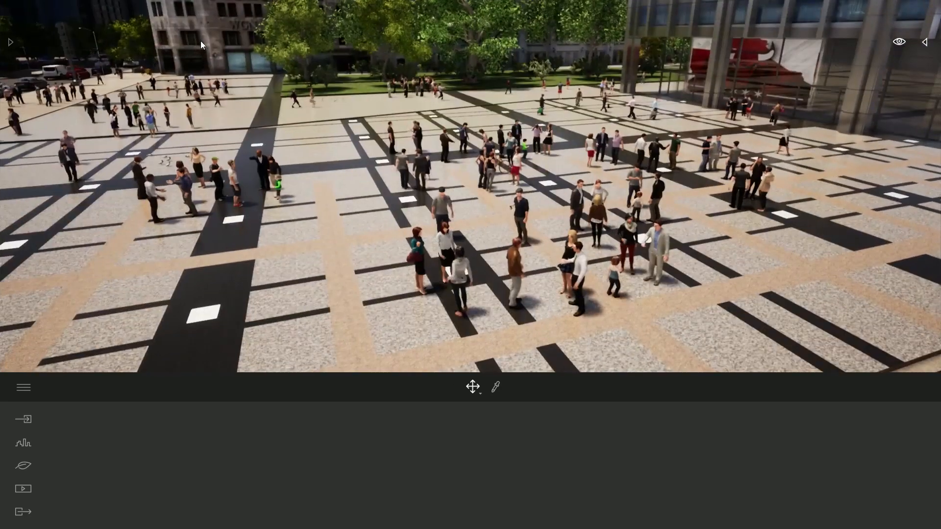
pyautogui.click(22, 443)
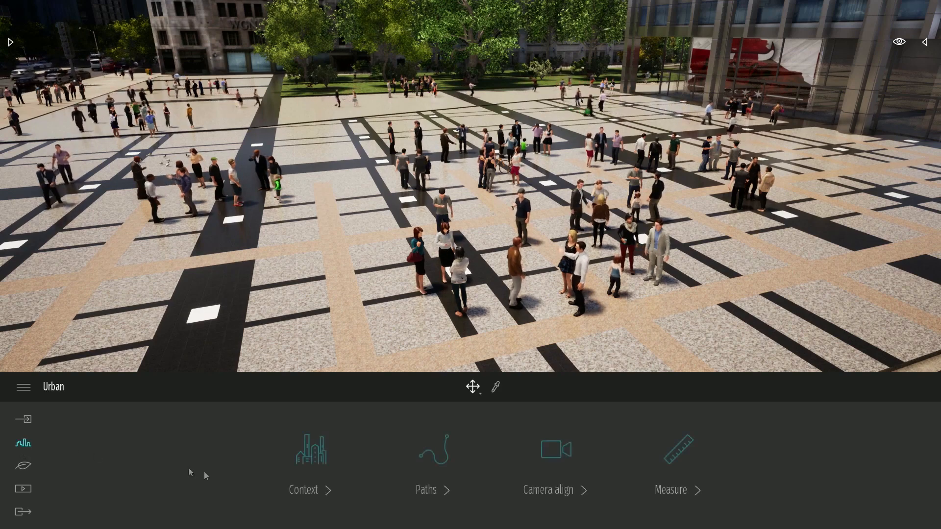
pyautogui.click(422, 457)
pyautogui.click(313, 448)
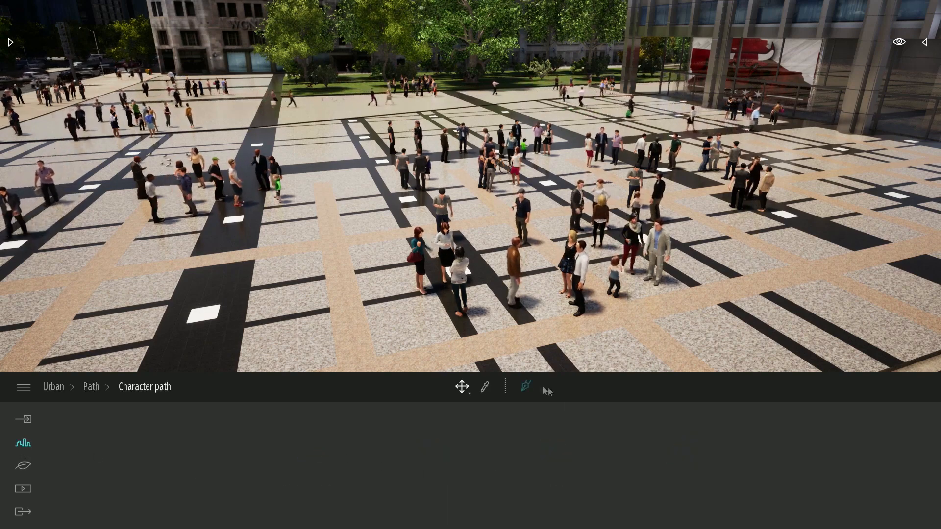
pyautogui.press('s')
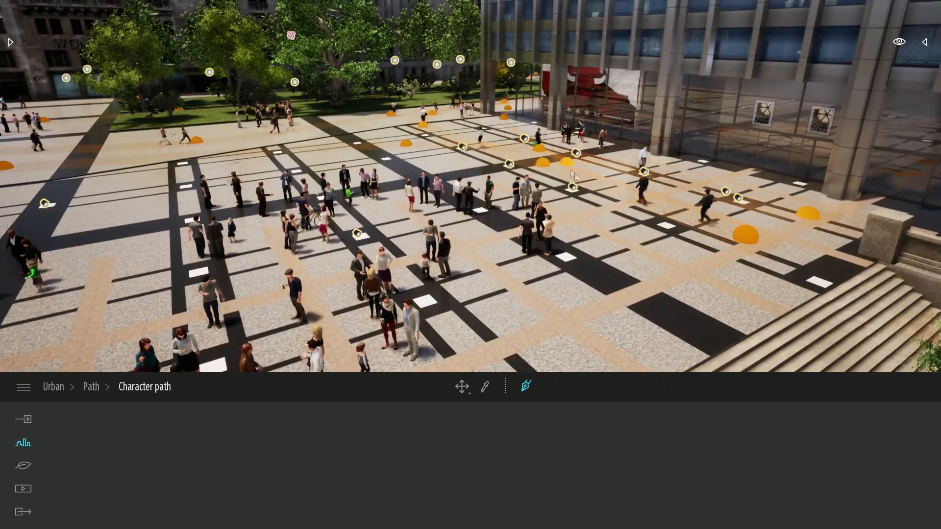
pyautogui.press('s')
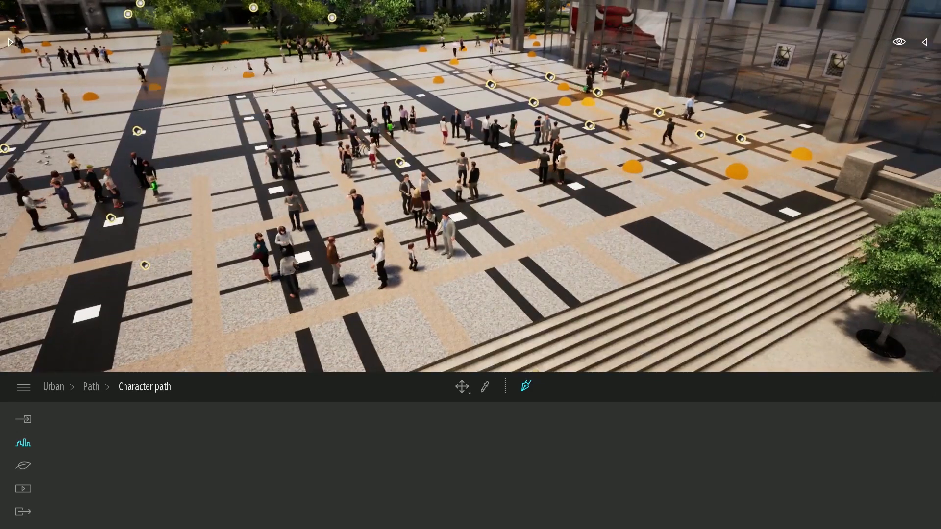
pyautogui.moveTo(273, 88); pyautogui.dragTo(550, 252, button='right')
pyautogui.click(549, 249)
pyautogui.click(334, 273)
pyautogui.click(302, 164)
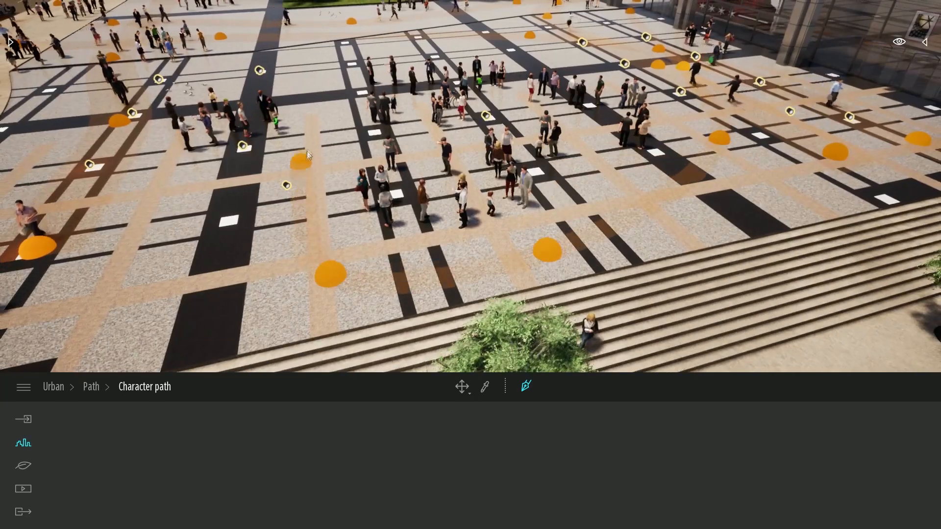
pyautogui.moveTo(277, 61); pyautogui.dragTo(240, 42, button='right')
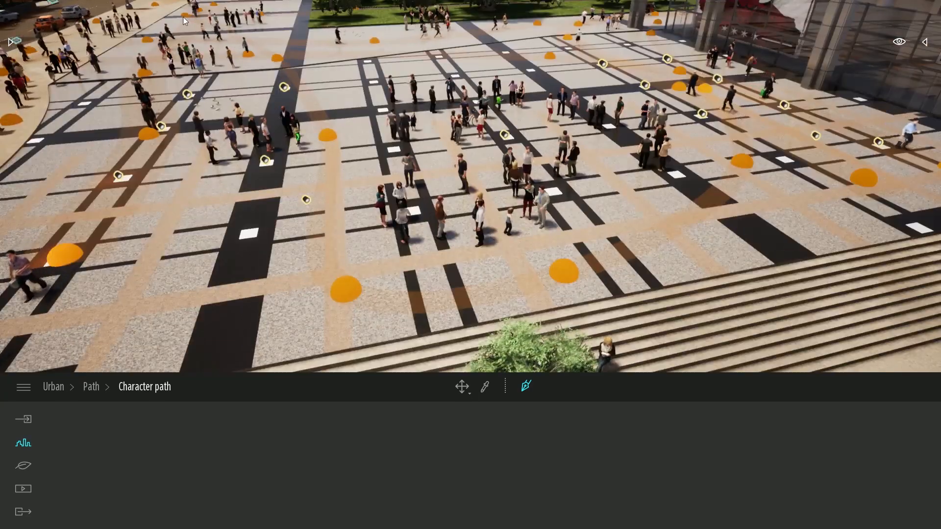
pyautogui.moveTo(184, 17); pyautogui.dragTo(181, 17, button='right')
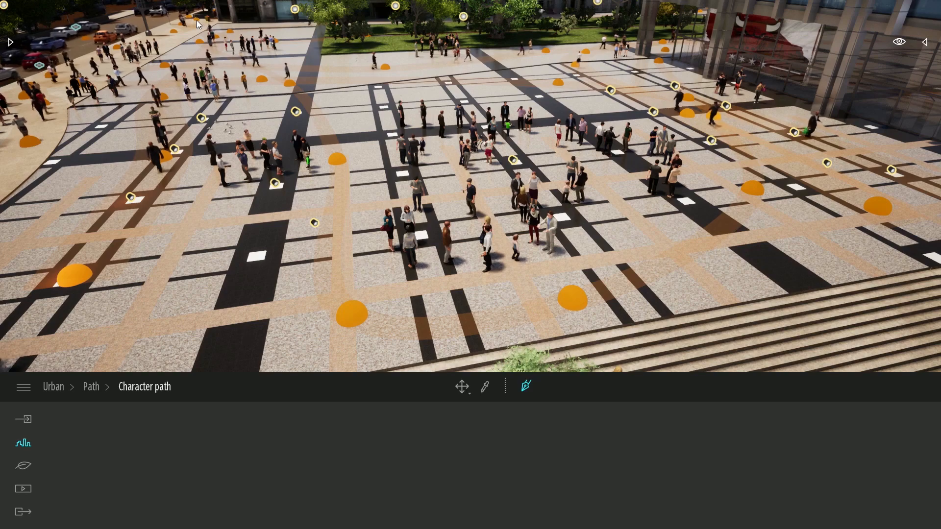
pyautogui.rightClick(196, 20)
pyautogui.scroll(5, 670, 232)
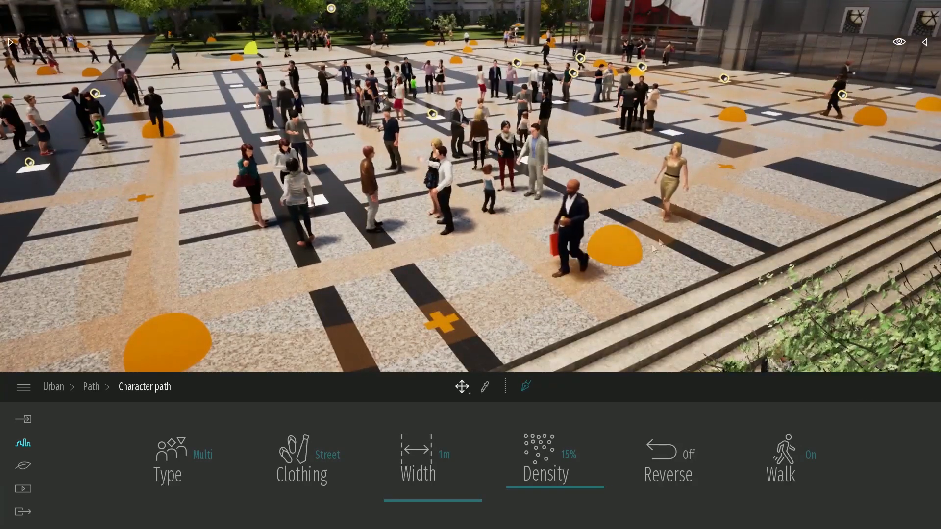
# - Set the new character path's width to 5 m, try a density of 100%, and reduce the density again
pyautogui.click(169, 341)
pyautogui.moveTo(184, 345); pyautogui.dragTo(221, 307)
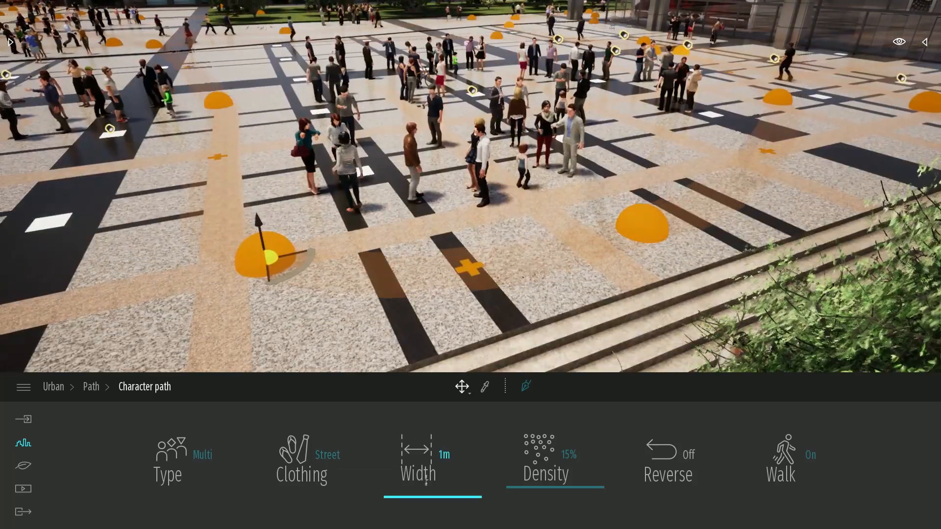
pyautogui.moveTo(426, 477); pyautogui.dragTo(430, 453)
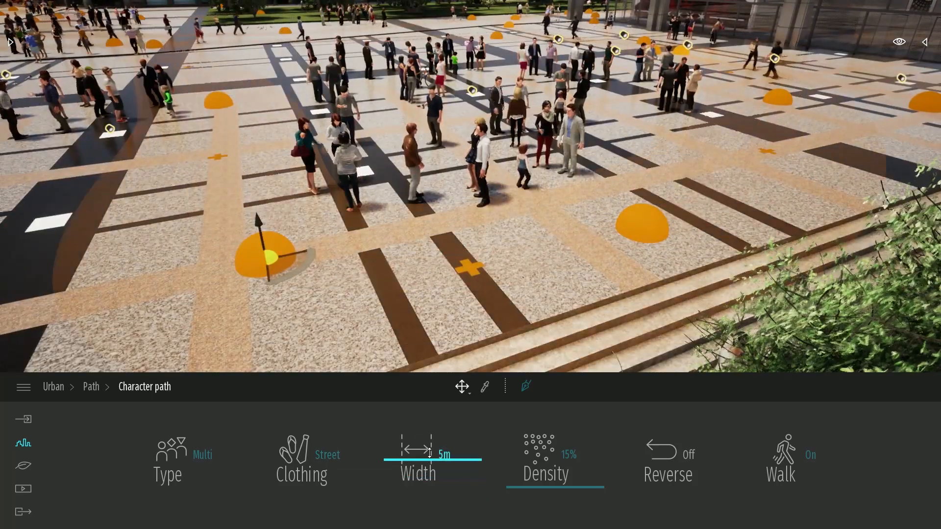
pyautogui.moveTo(543, 473); pyautogui.dragTo(580, 260)
pyautogui.moveTo(617, 225); pyautogui.dragTo(616, 260, button='right')
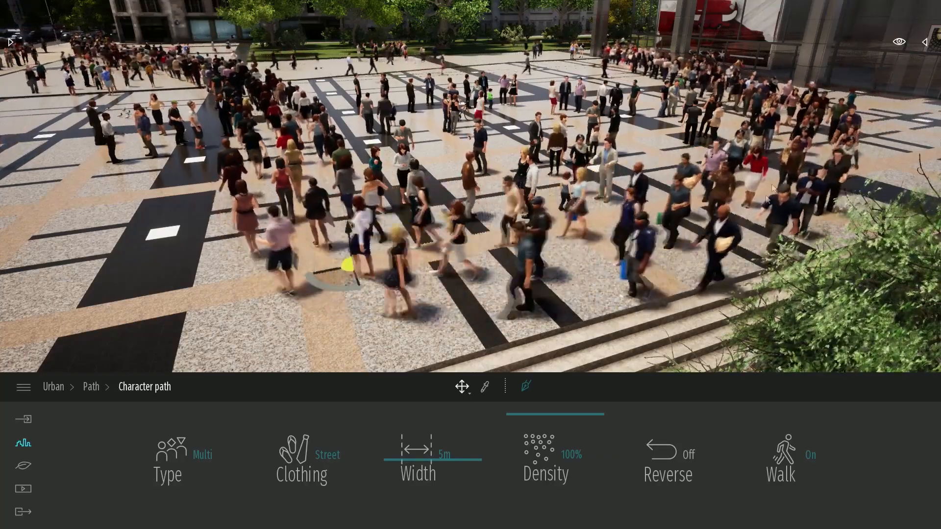
pyautogui.moveTo(538, 420); pyautogui.dragTo(547, 495)
pyautogui.click(548, 172)
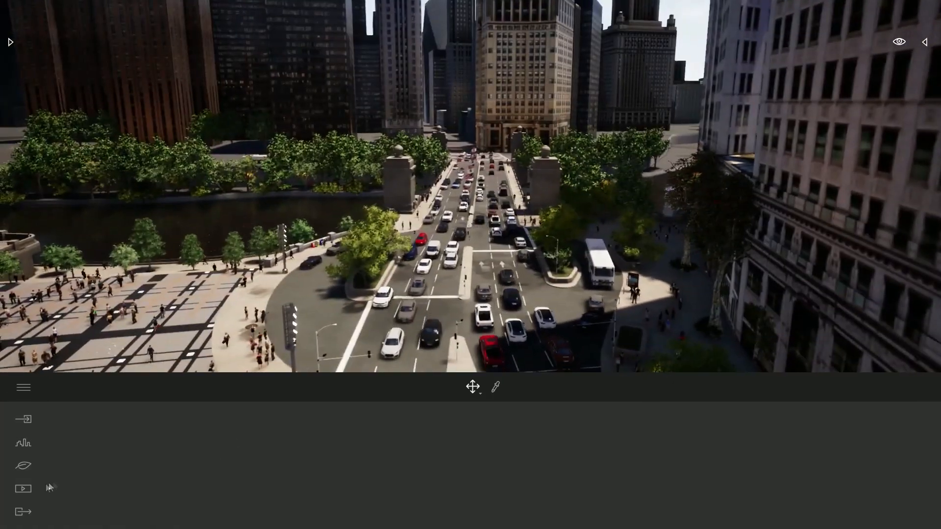
# - Create a new video clip from an elevated view over the plaza and the busy street
pyautogui.click(23, 490)
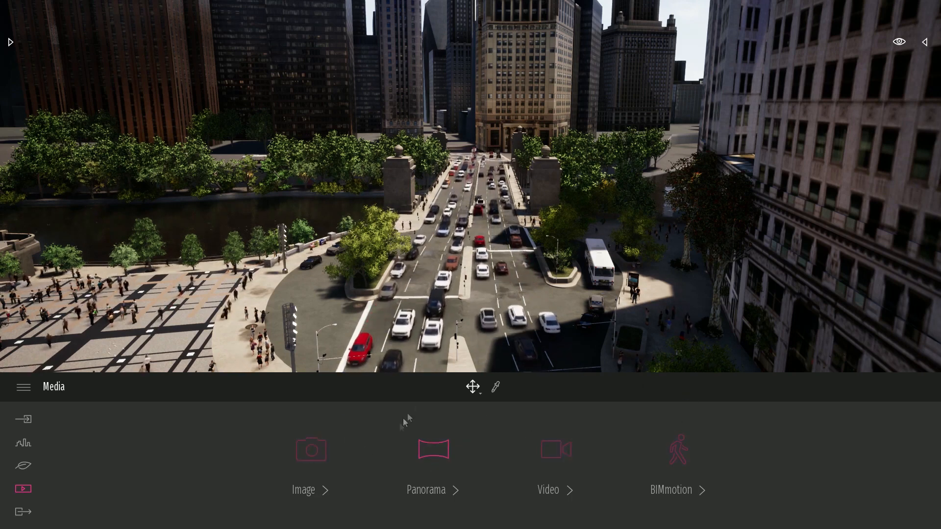
pyautogui.moveTo(441, 245); pyautogui.dragTo(377, 237, button='right')
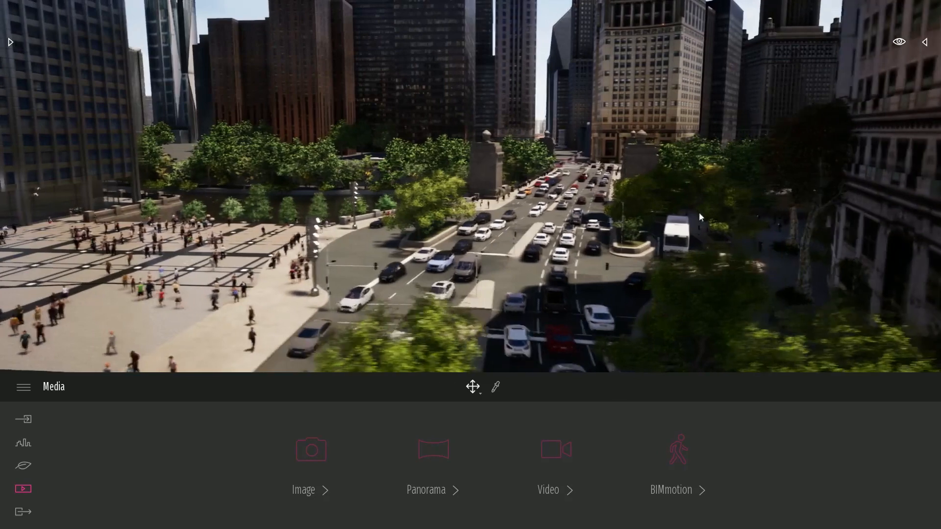
pyautogui.click(573, 455)
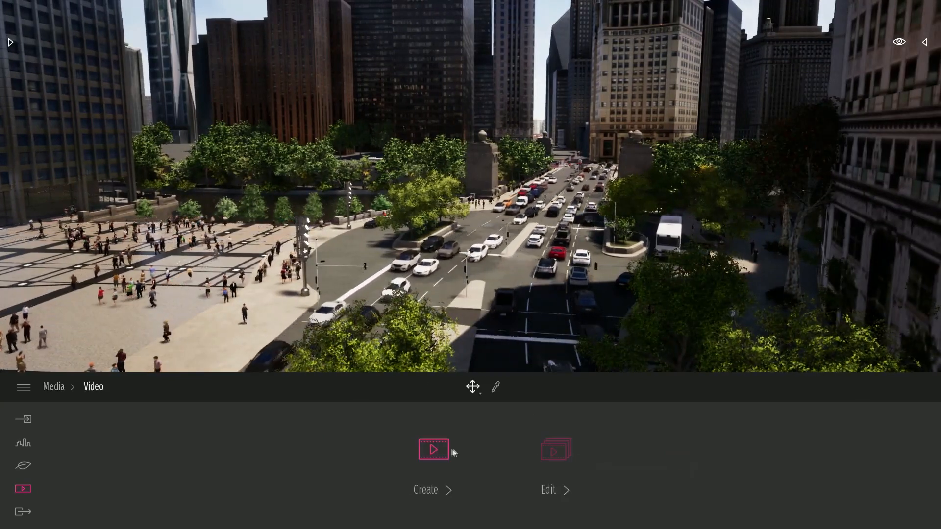
pyautogui.click(438, 448)
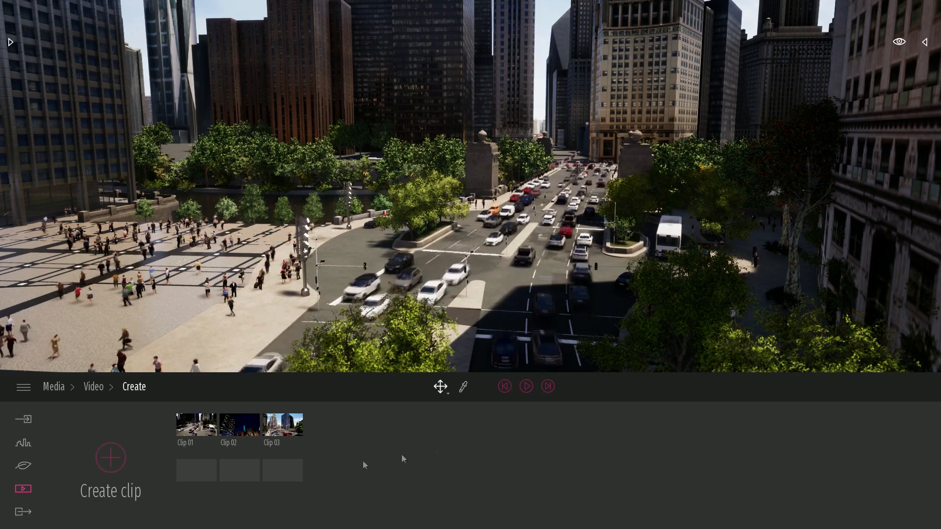
pyautogui.click(106, 460)
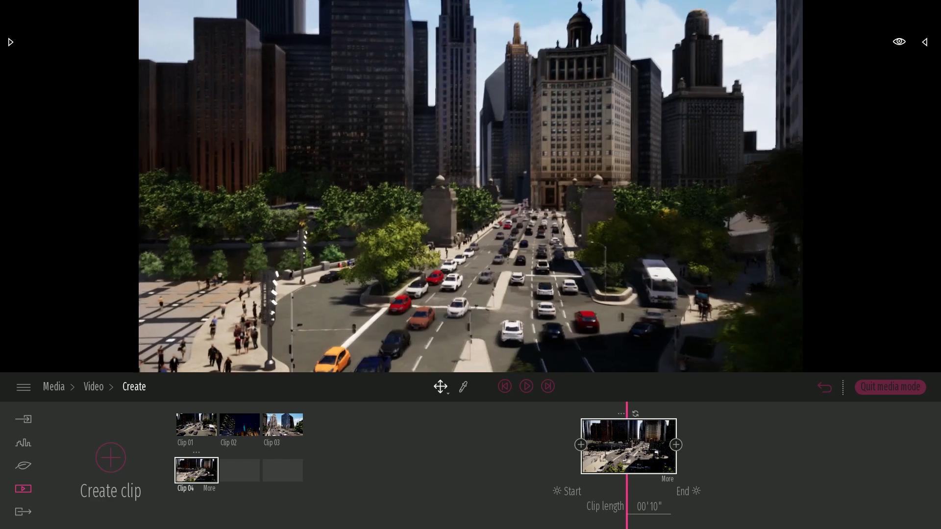
# - Add a second keyframe showing the skyline and street to the end of the clip, and play it from the first keyframe
pyautogui.click(675, 445)
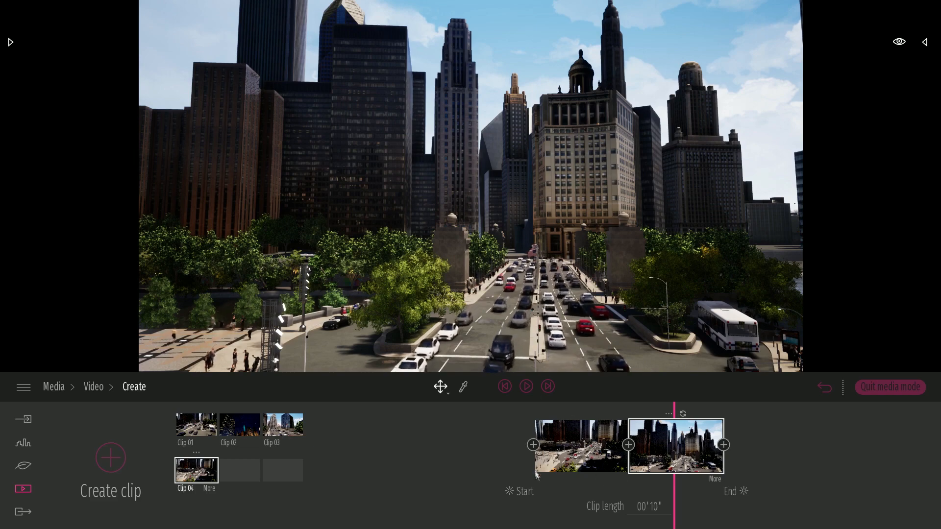
pyautogui.click(603, 453)
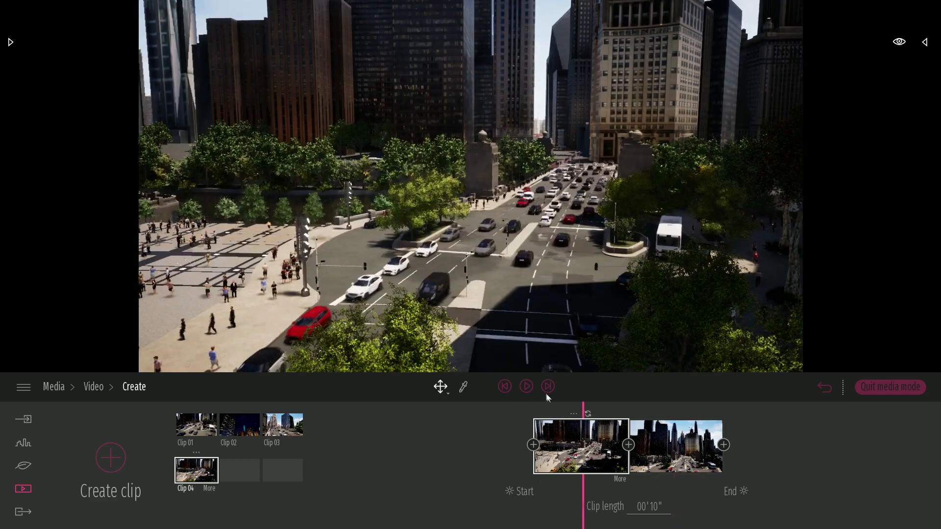
pyautogui.click(525, 387)
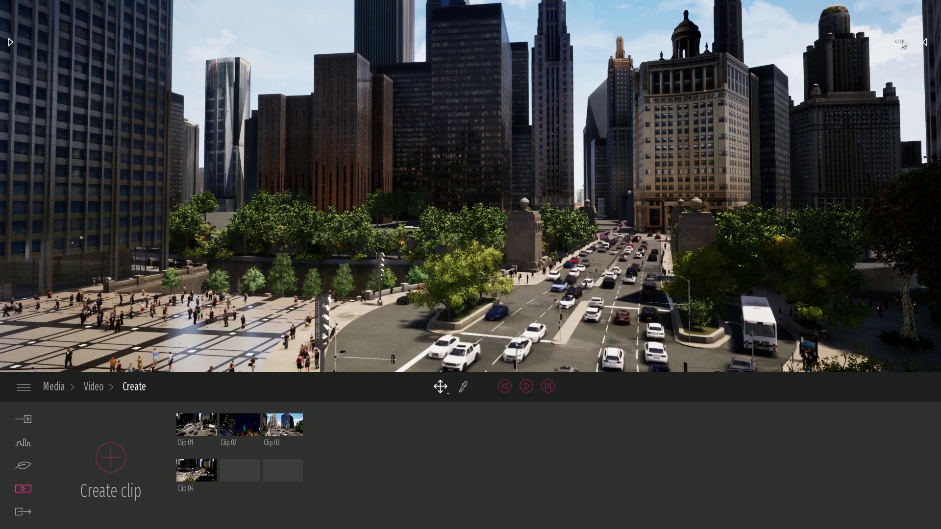
# - Change the time of day to night and examine the traffic at street level, the lit skyscrapers and the moonlit sky
pyautogui.click(899, 43)
pyautogui.moveTo(856, 198); pyautogui.dragTo(857, 250)
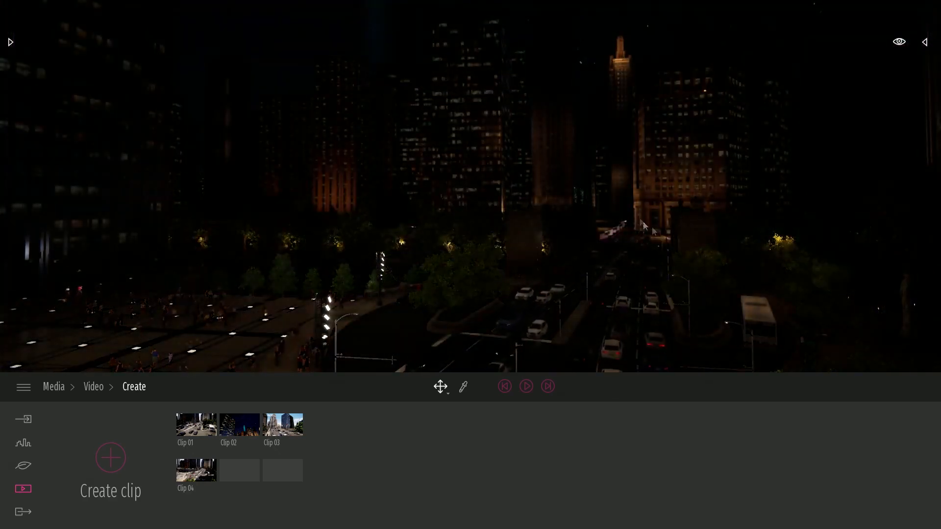
pyautogui.press('q')
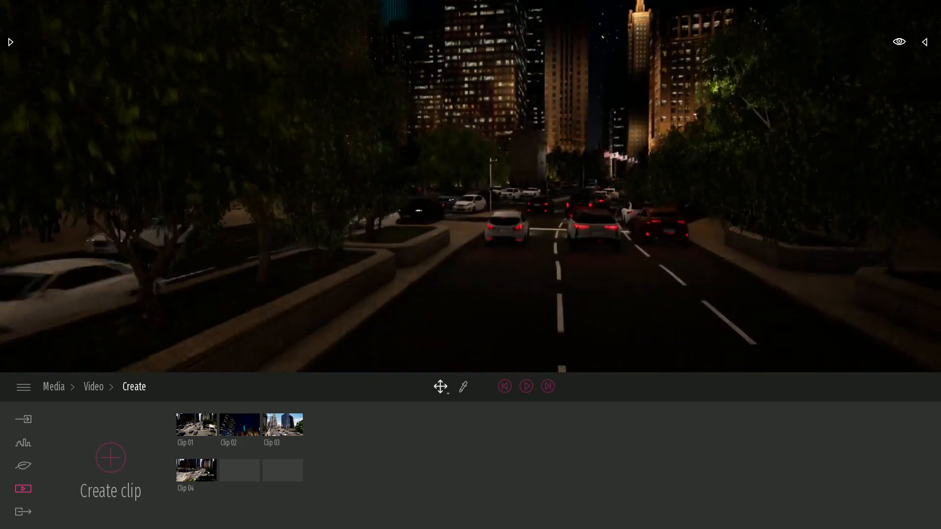
pyautogui.press('w')
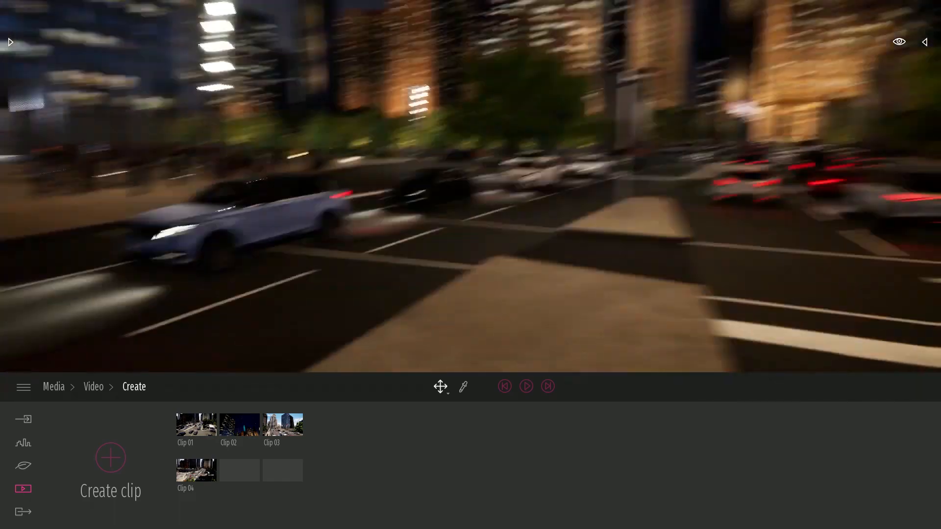
pyautogui.press('w')
pyautogui.moveTo(470, 226); pyautogui.dragTo(162, 128, button='right')
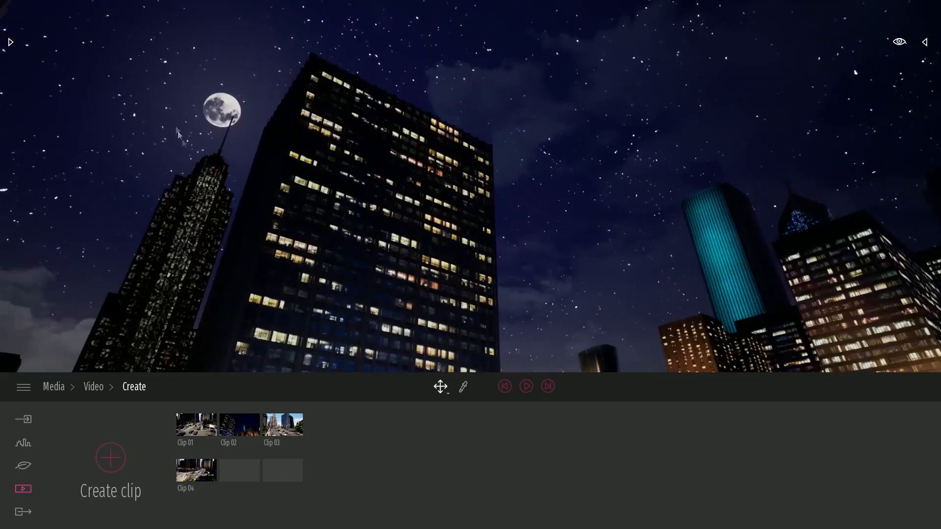